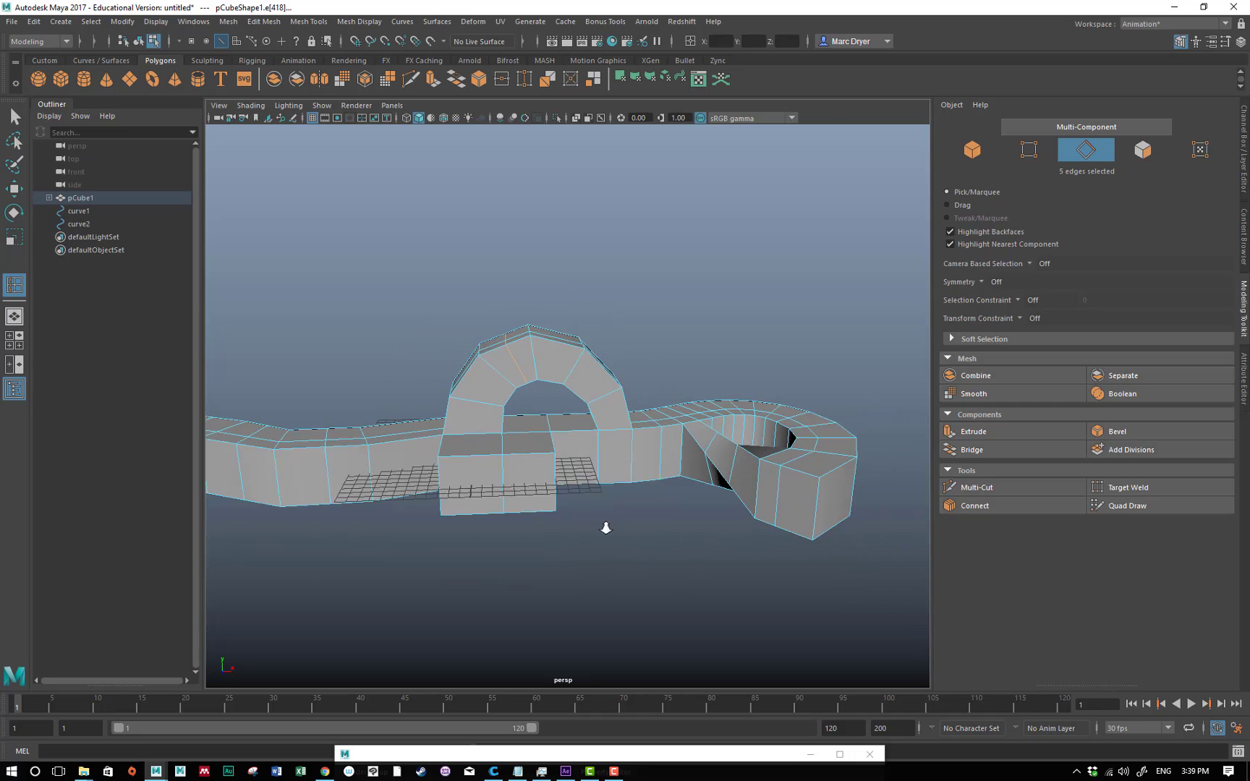
Step: Insert three crosswise edge loops around the straight section of the long arm with the Insert Edge Loop tool
left_click_drag(496, 498, 554, 517, "alt")
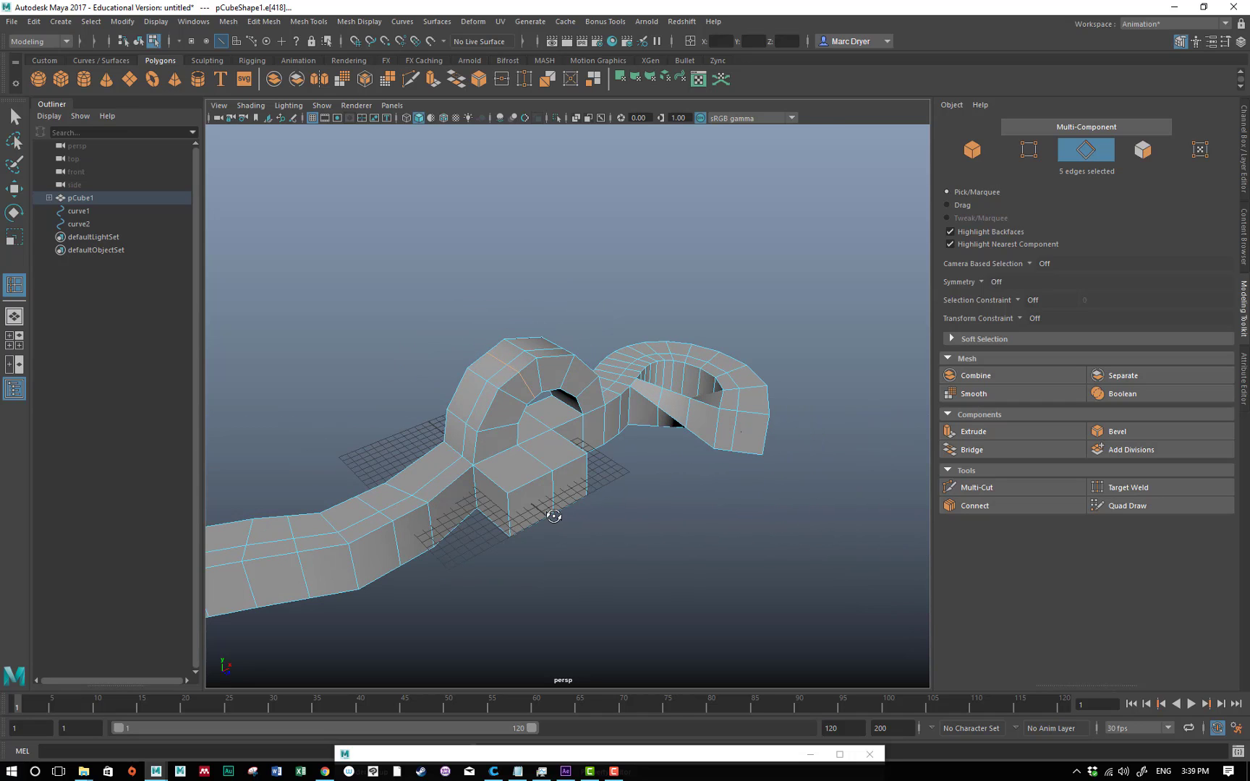
middle_click_drag(554, 517, 660, 471, "alt")
right_click_drag(578, 478, 699, 469, "alt")
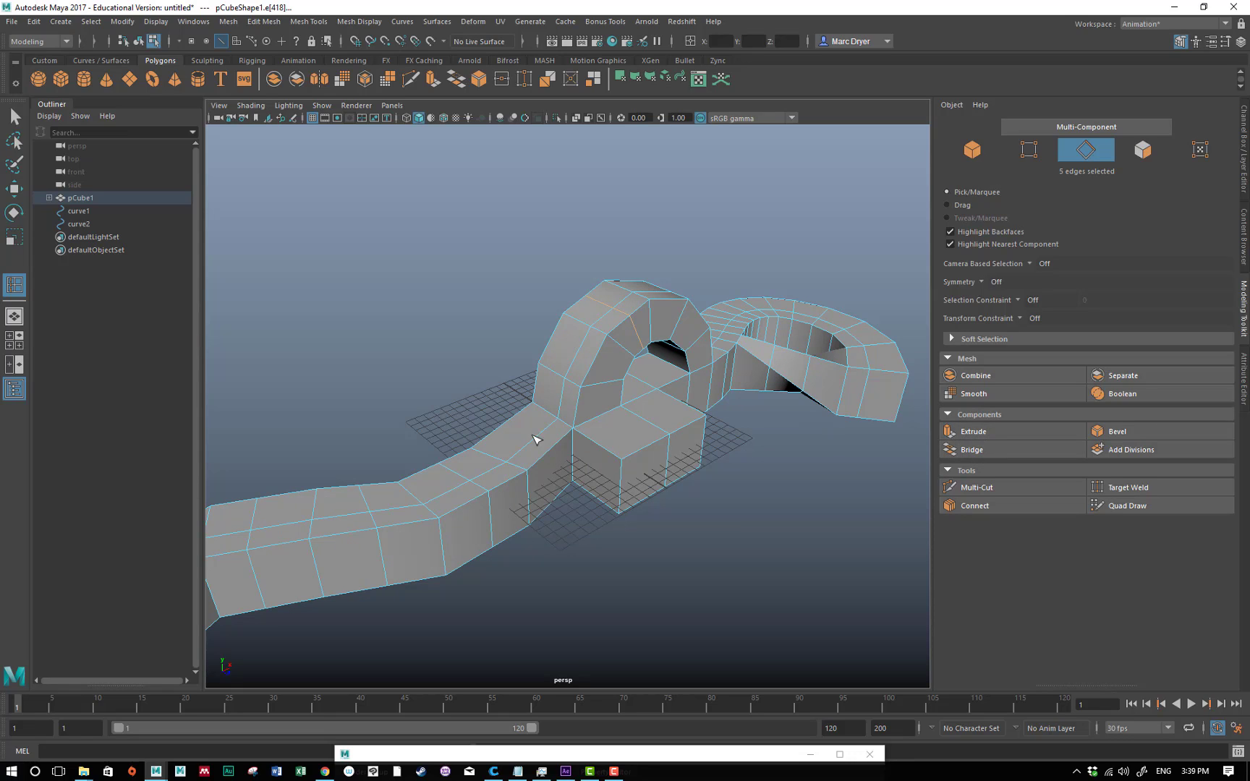
right_click(507, 437, "shift")
key("q")
right_click_drag(506, 435, 468, 443)
middle_click_drag(513, 449, 755, 376, "alt")
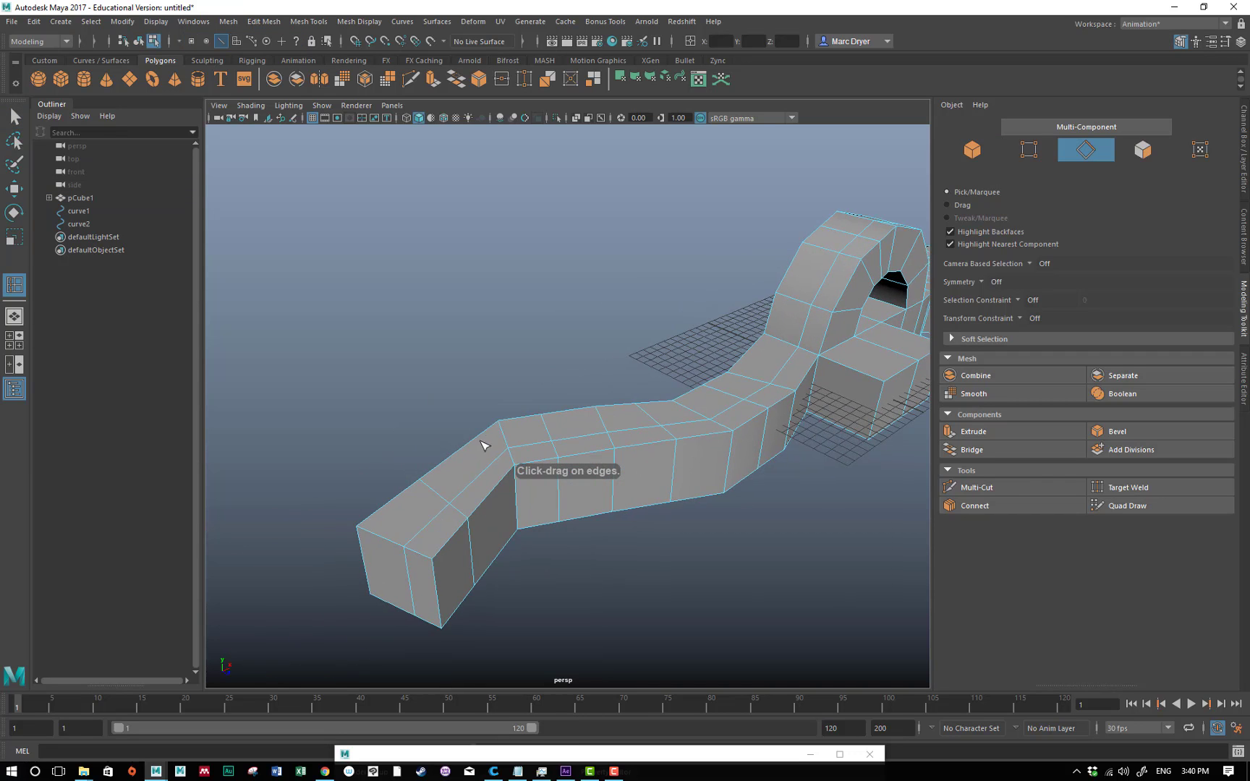
right_click_drag(483, 444, 692, 430, "alt")
middle_click_drag(693, 429, 636, 385, "alt")
left_click_drag(635, 385, 607, 395, "alt")
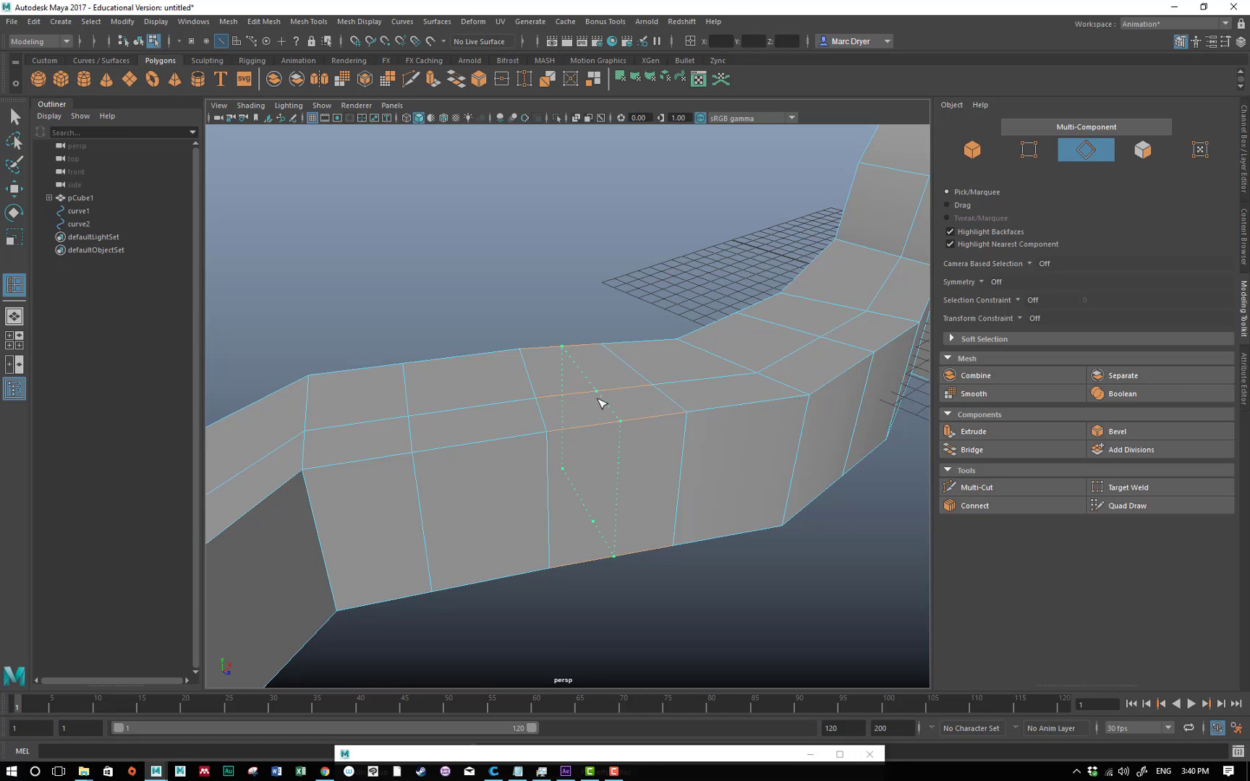
left_click_drag(598, 403, 599, 403)
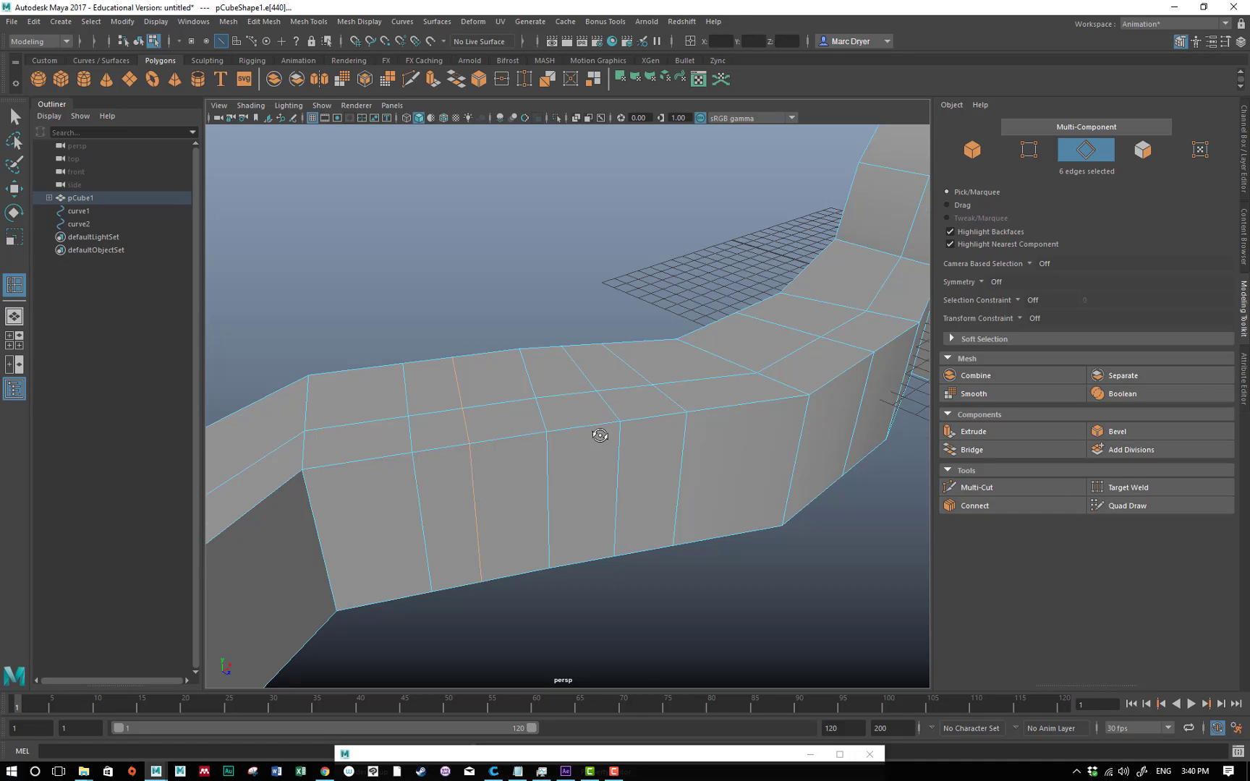
left_click_drag(599, 440, 587, 450, "alt")
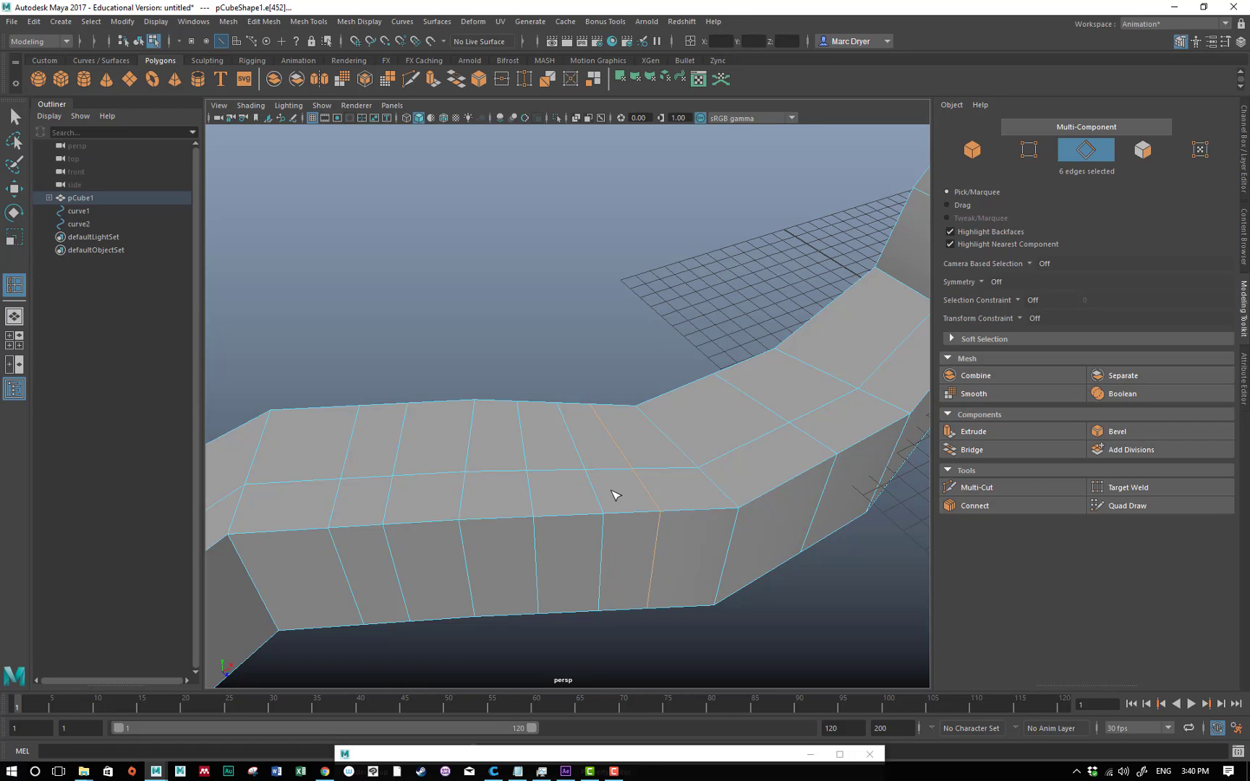
left_click_drag(611, 495, 628, 490, "alt")
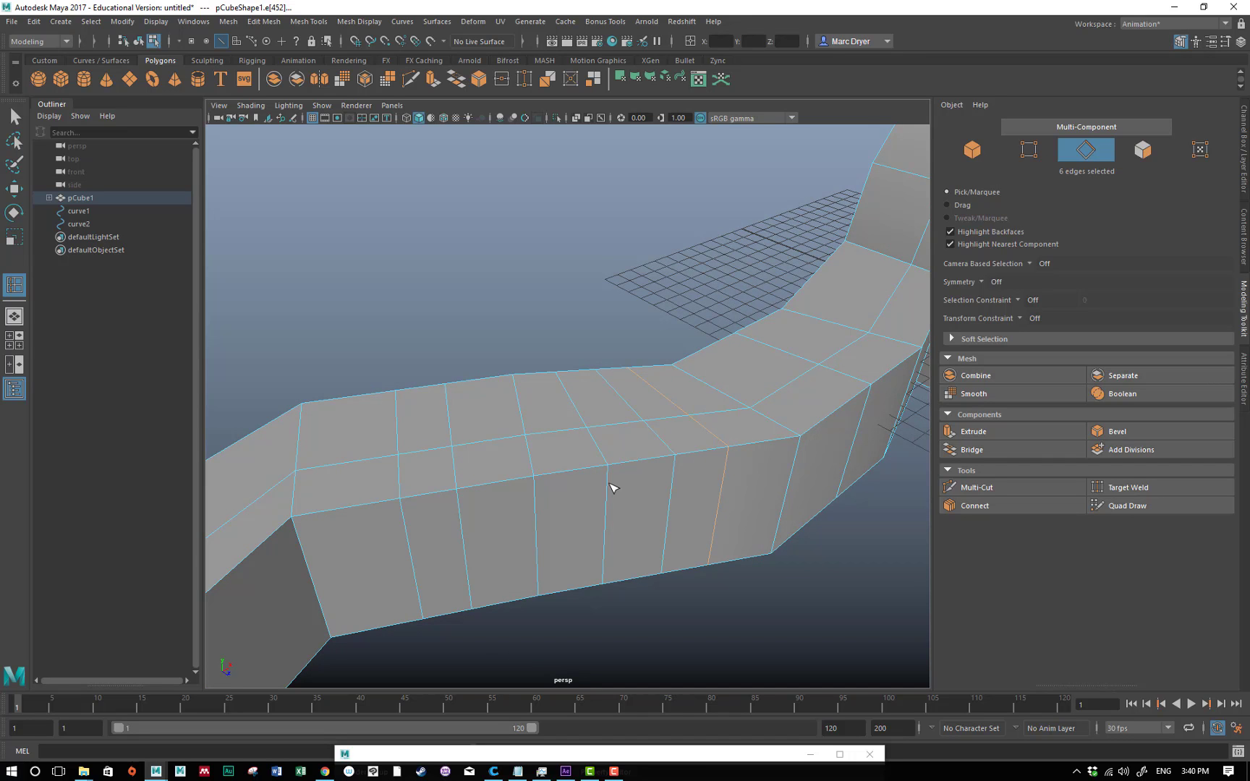
Step: Leave the edge loop tool and display the mesh in smooth preview
key("q")
key("3")
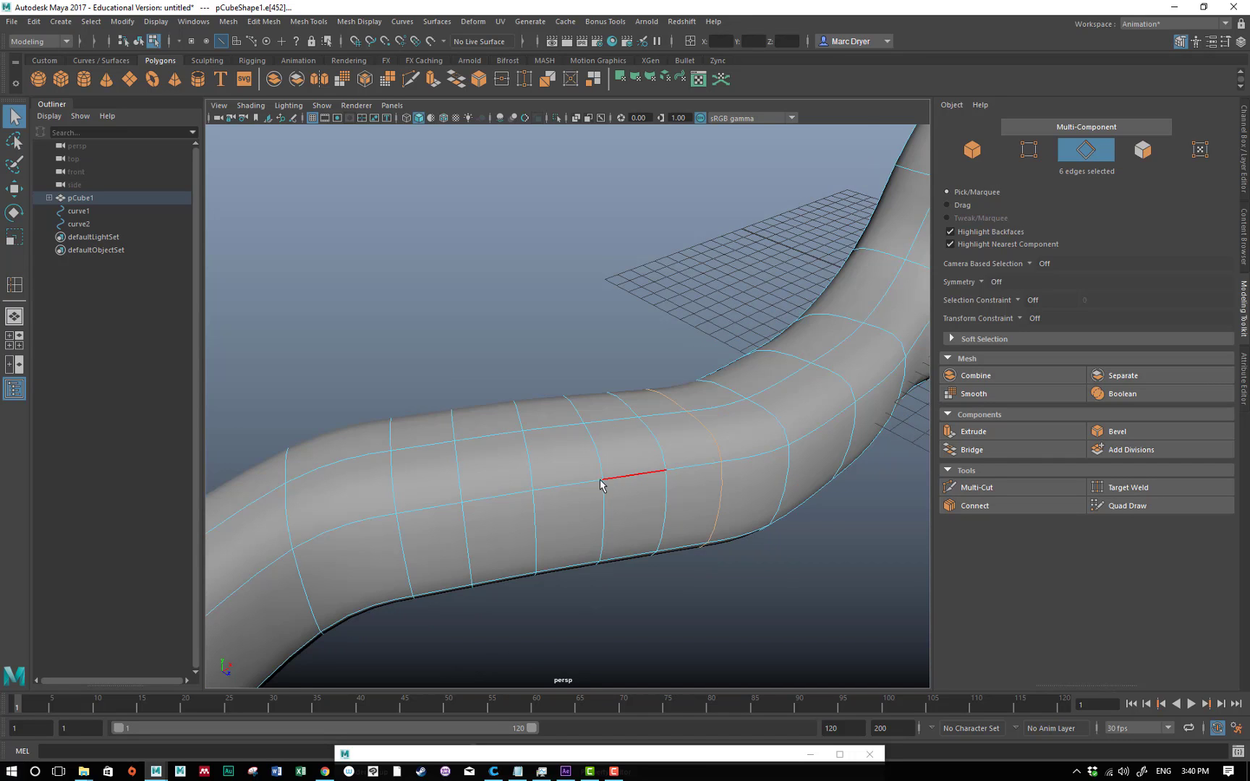
left_click_drag(601, 483, 594, 504, "alt")
middle_click_drag(602, 480, 630, 392, "alt")
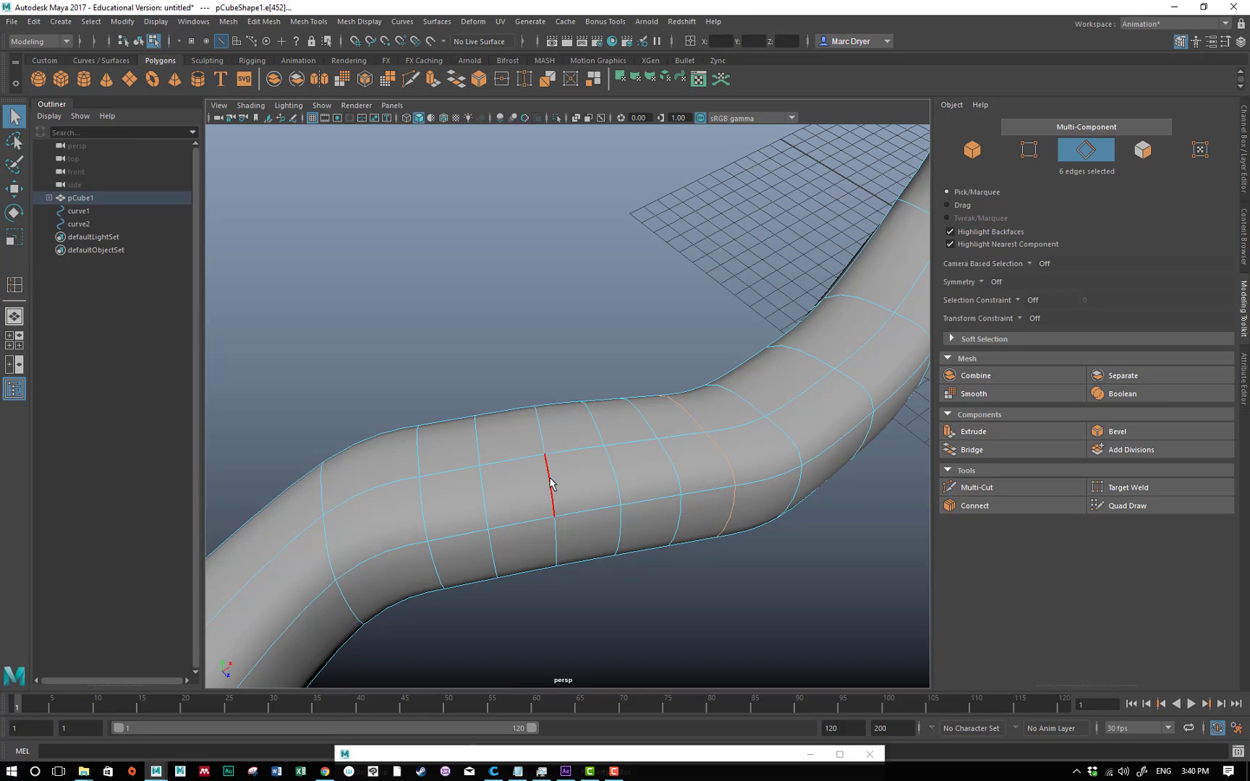
Step: Select a complete crosswise edge loop on the long arm and scale it down uniformly to form a narrow pinch
left_click(550, 483)
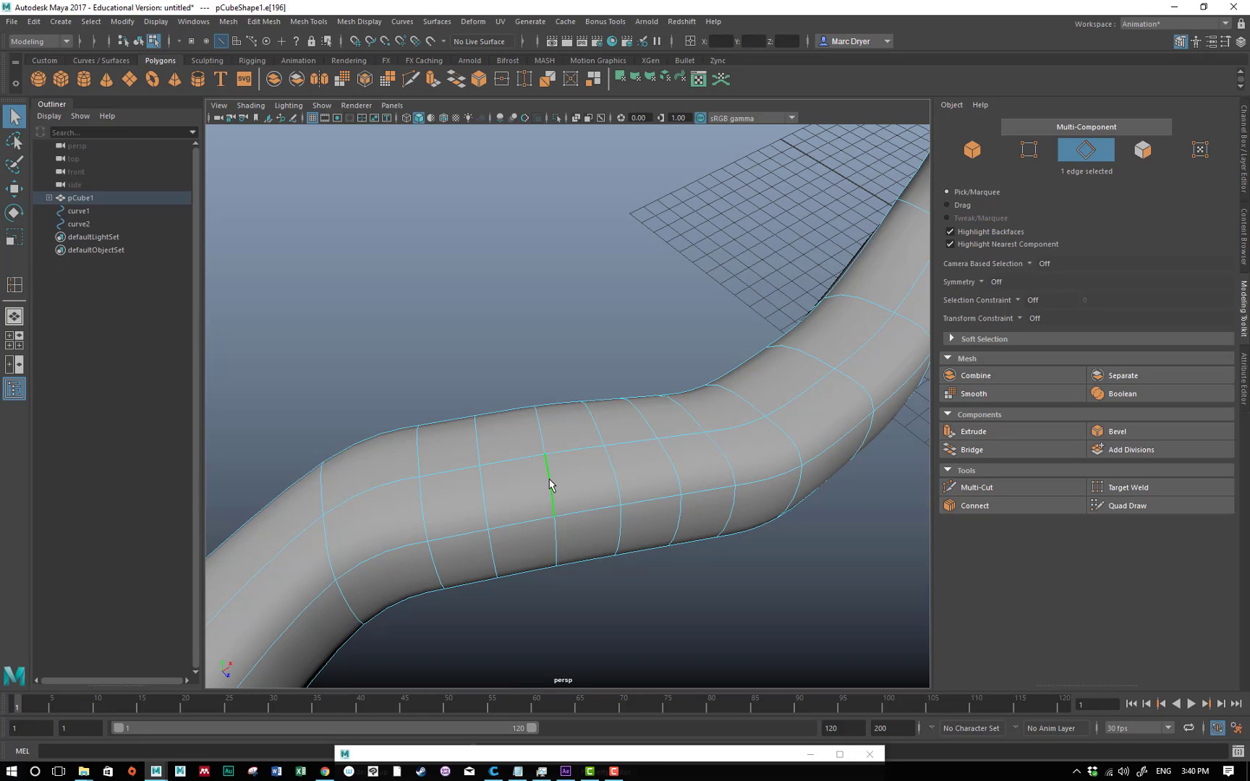
left_click(618, 488)
left_click_drag(571, 493, 591, 479, "alt")
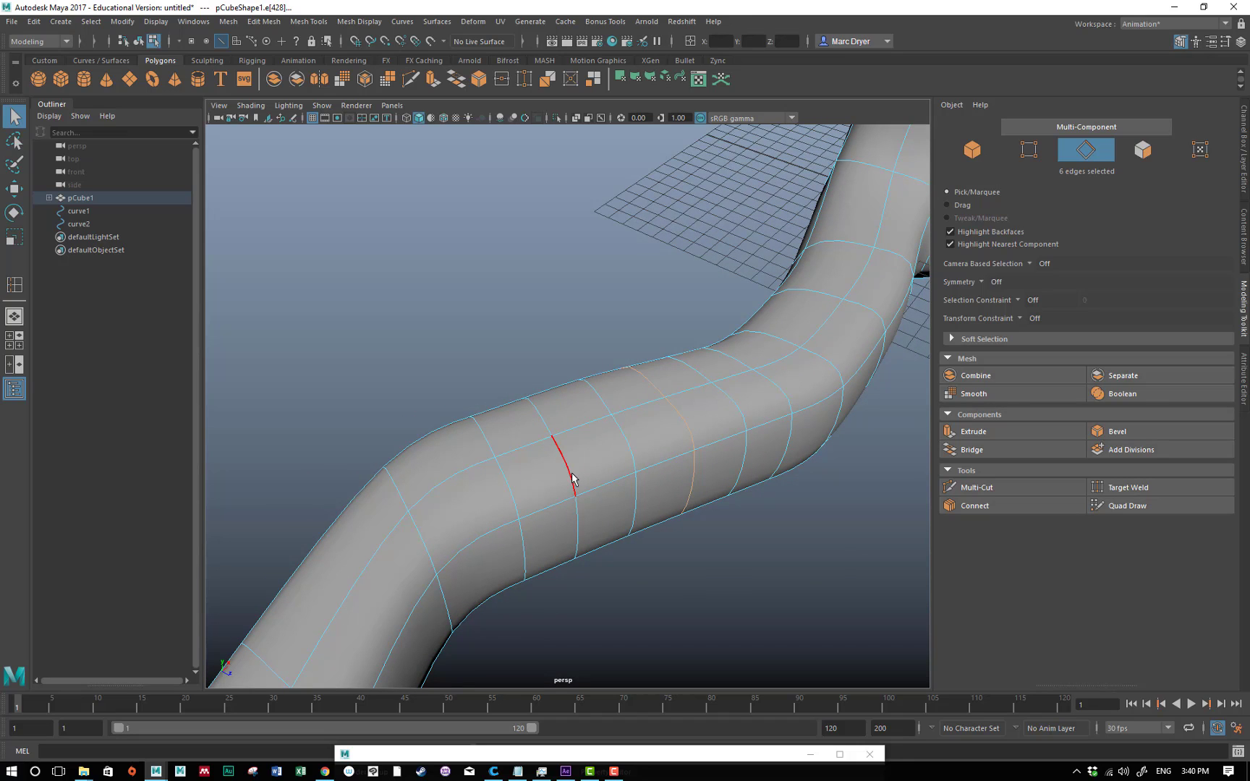
key("r")
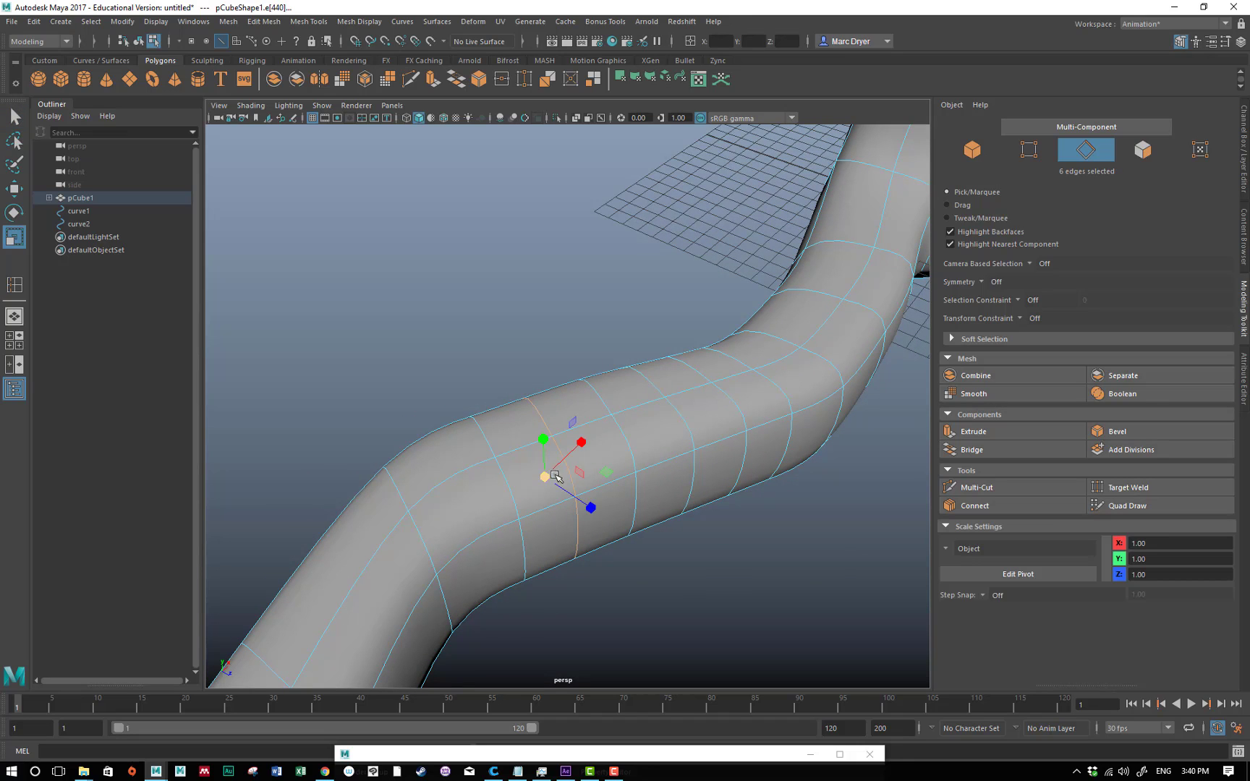
left_click_drag(546, 478, 483, 485)
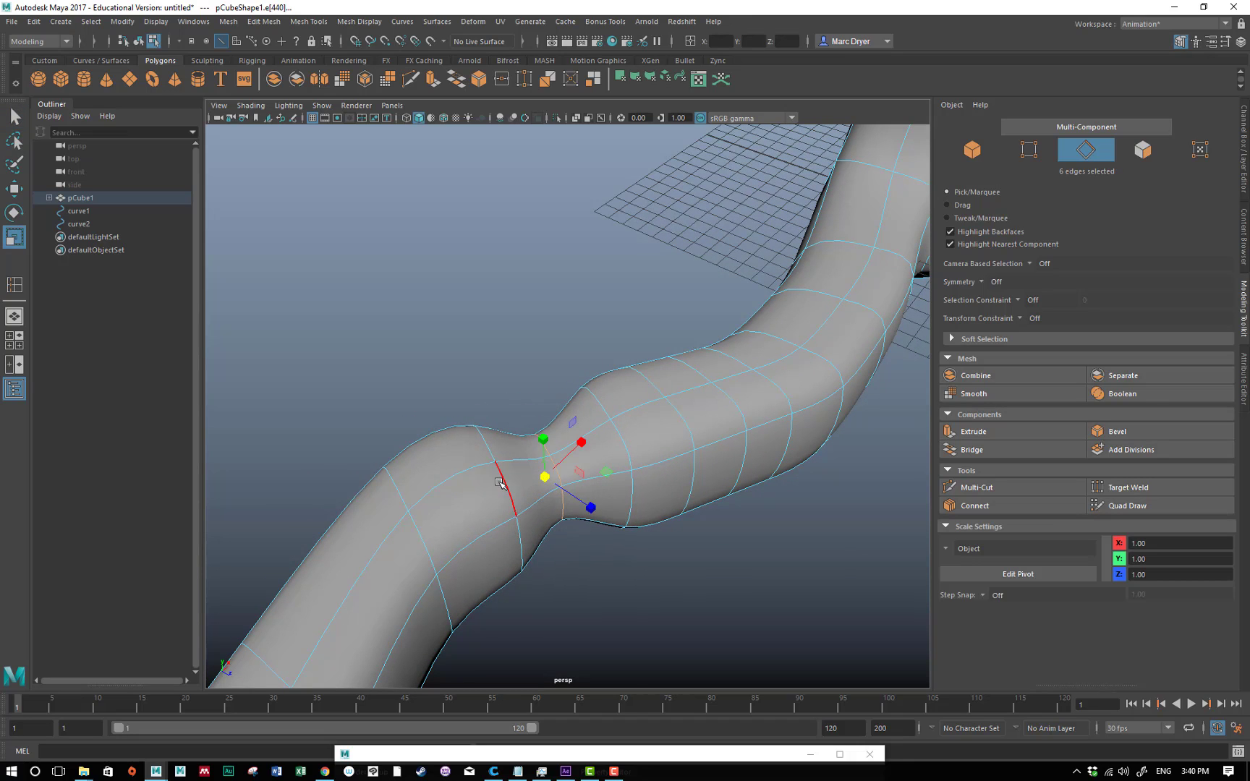
Step: Select the two edge loops flanking the pinch and scale them closer together along X, adjusting their Z scale too
double_click(504, 483)
double_click(624, 439)
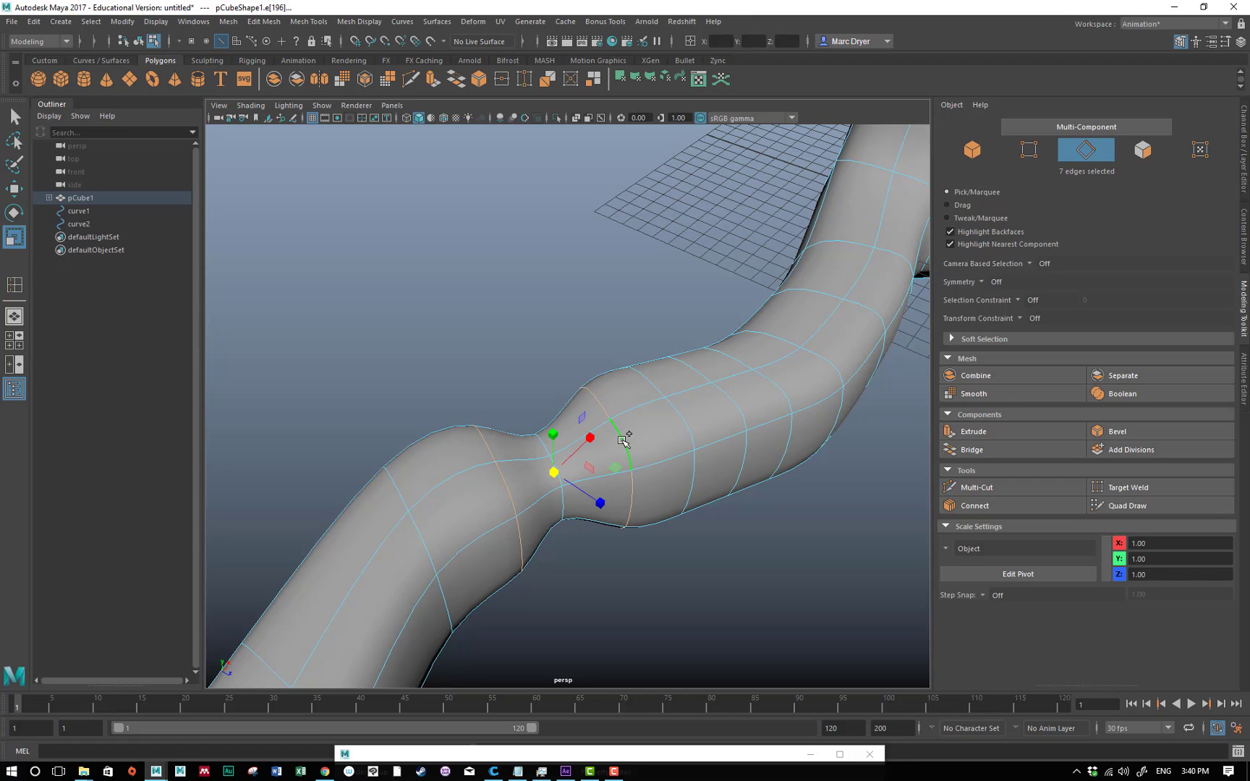
left_click_drag(558, 470, 571, 455)
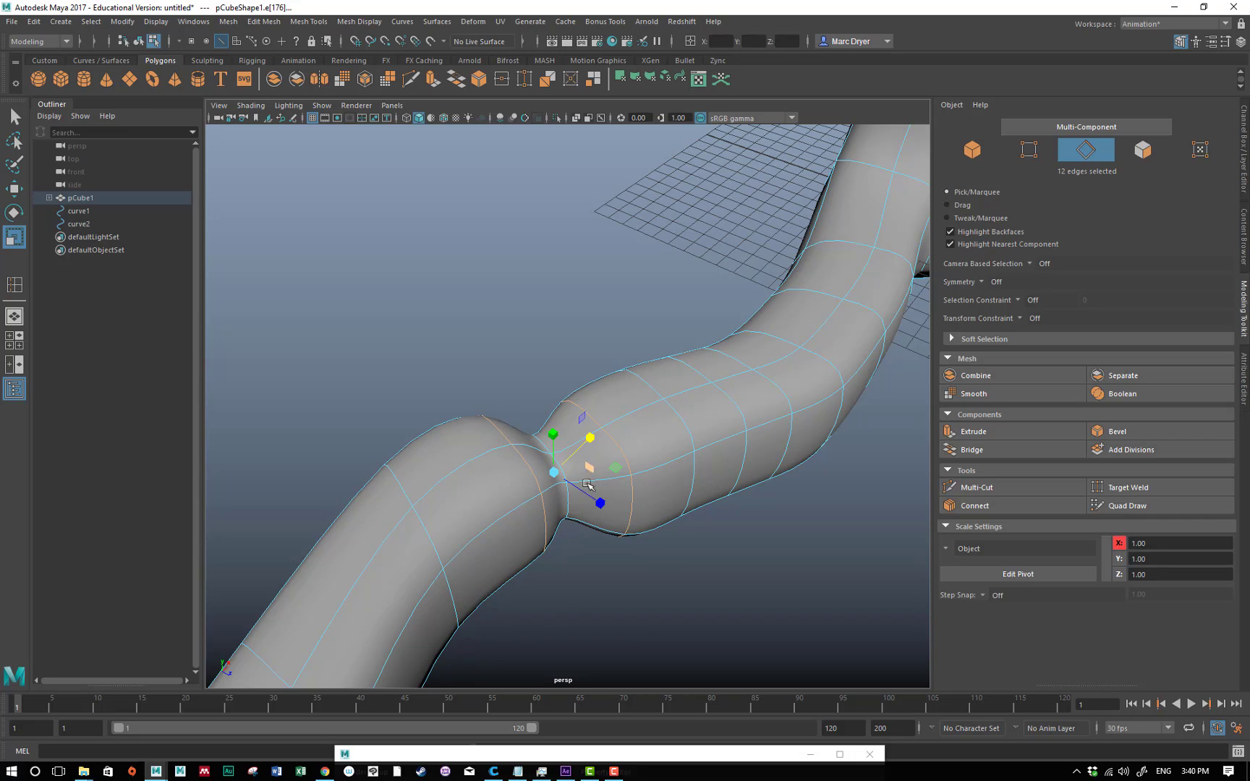
left_click_drag(602, 504, 667, 435)
Step: Select the crosswise edge loop near the free end of the long arm and scale it down to taper the arm
middle_click_drag(667, 436, 376, 441, "alt")
right_click_drag(681, 465, 572, 445, "alt")
middle_click_drag(610, 447, 472, 435, "alt")
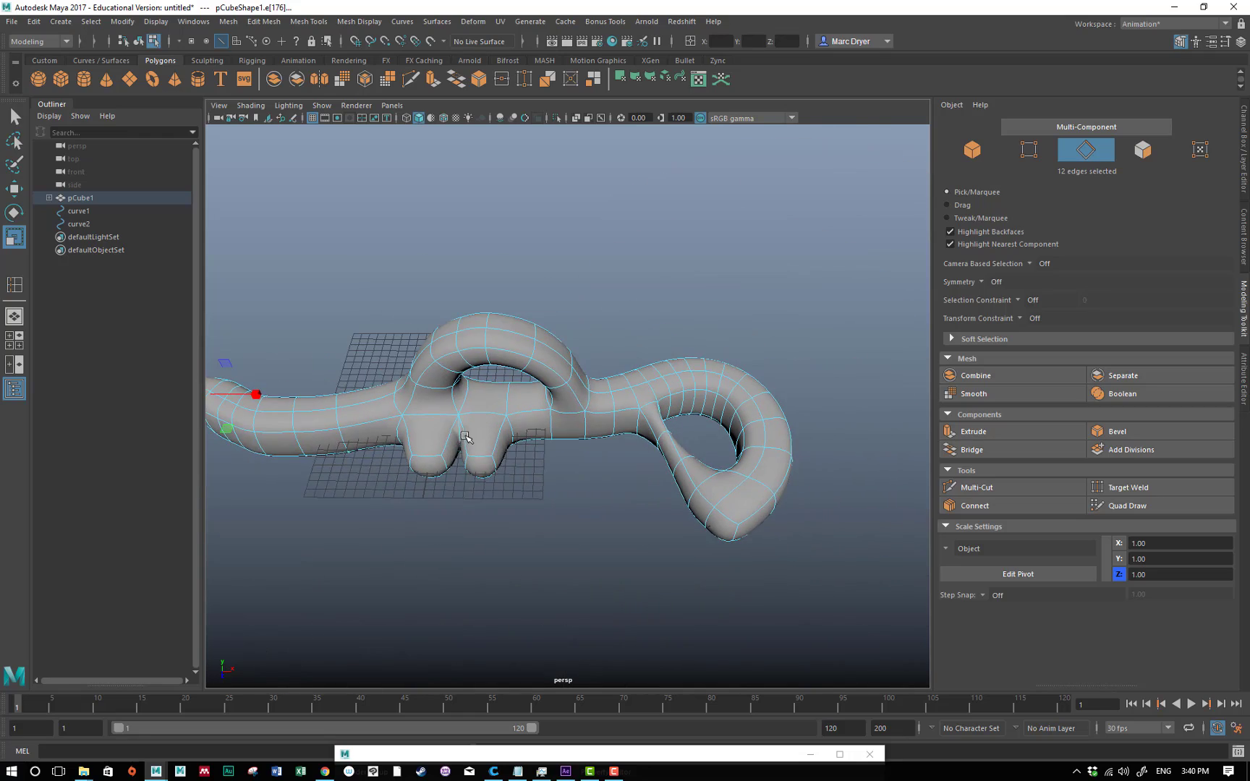
left_click_drag(472, 435, 713, 329, "alt")
middle_click_drag(430, 325, 544, 220, "alt")
left_click_drag(515, 269, 457, 282, "alt")
middle_click_drag(457, 282, 649, 226, "alt")
left_click_drag(499, 334, 361, 397, "alt")
double_click(410, 365)
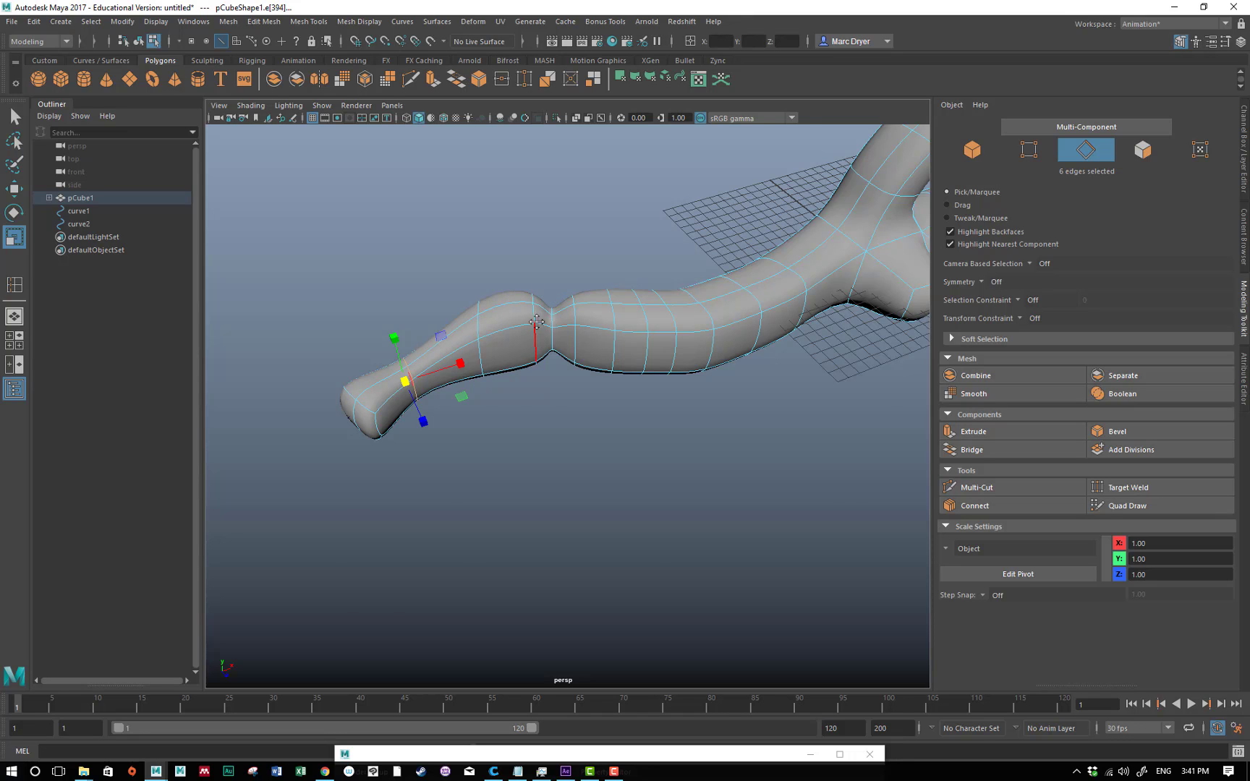
Step: Extrude the end face of the front stub nearest the long arm with Local Translate Z 4.983 and 3 divisions
middle_click_drag(536, 322, 477, 436, "alt")
right_click_drag(477, 436, 606, 415, "alt")
middle_click_drag(605, 415, 665, 282, "alt")
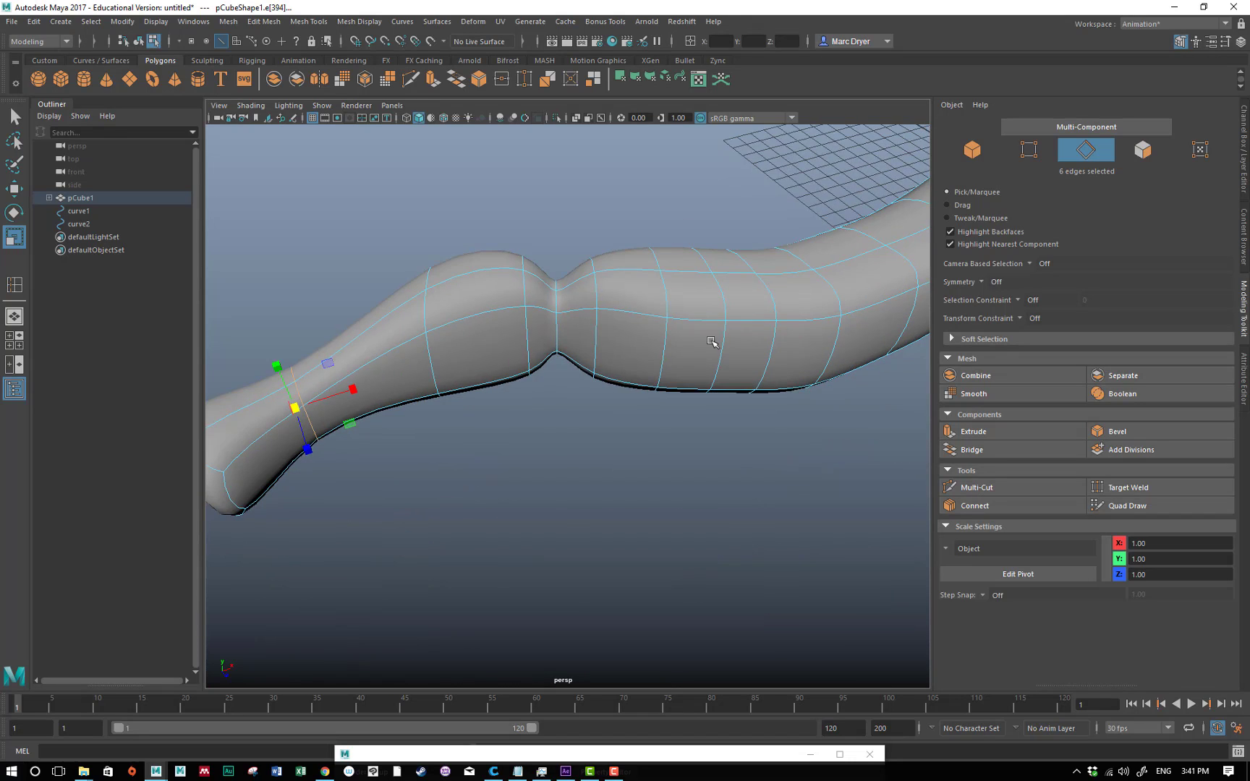
right_click_drag(711, 342, 587, 341, "alt")
left_click_drag(587, 341, 551, 339, "alt")
middle_click_drag(551, 339, 452, 344, "alt")
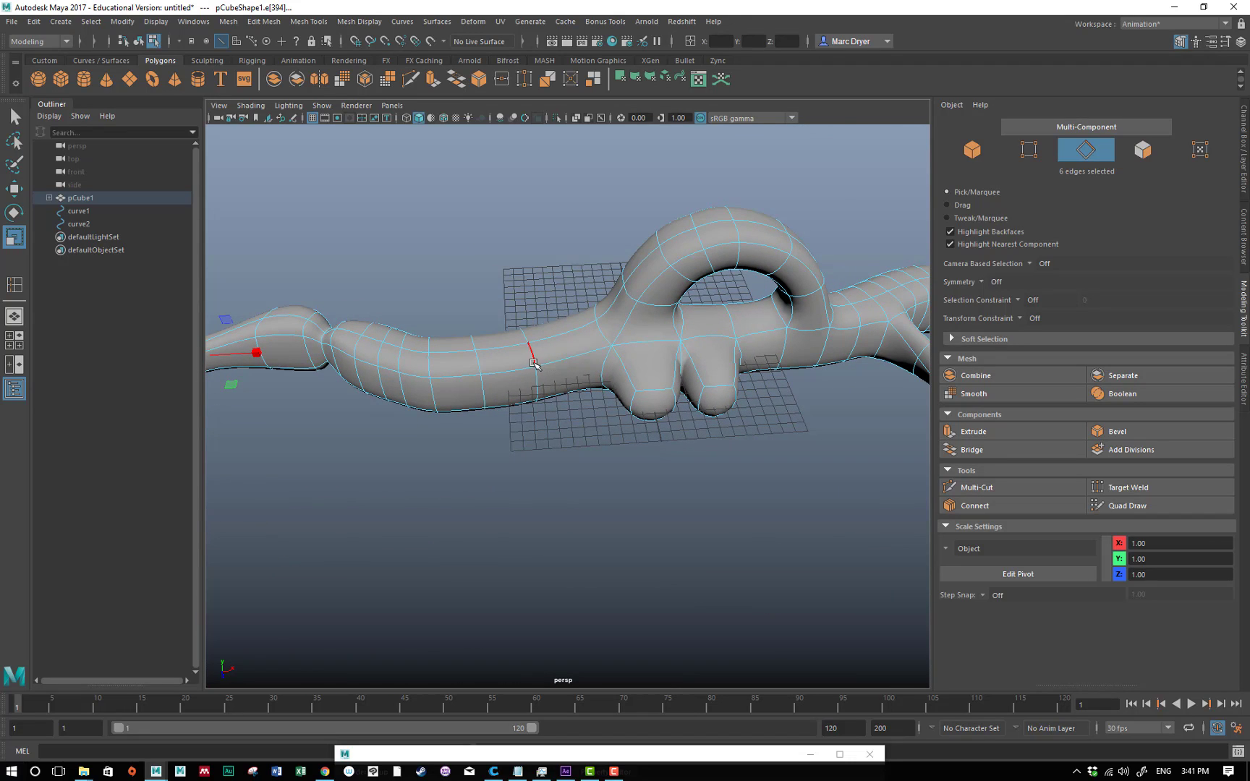
left_click_drag(531, 361, 619, 357, "alt")
right_click_drag(721, 339, 723, 375)
left_click(719, 341)
left_click_drag(720, 341, 817, 429, "alt")
left_click(985, 431)
left_click_drag(799, 246, 817, 246)
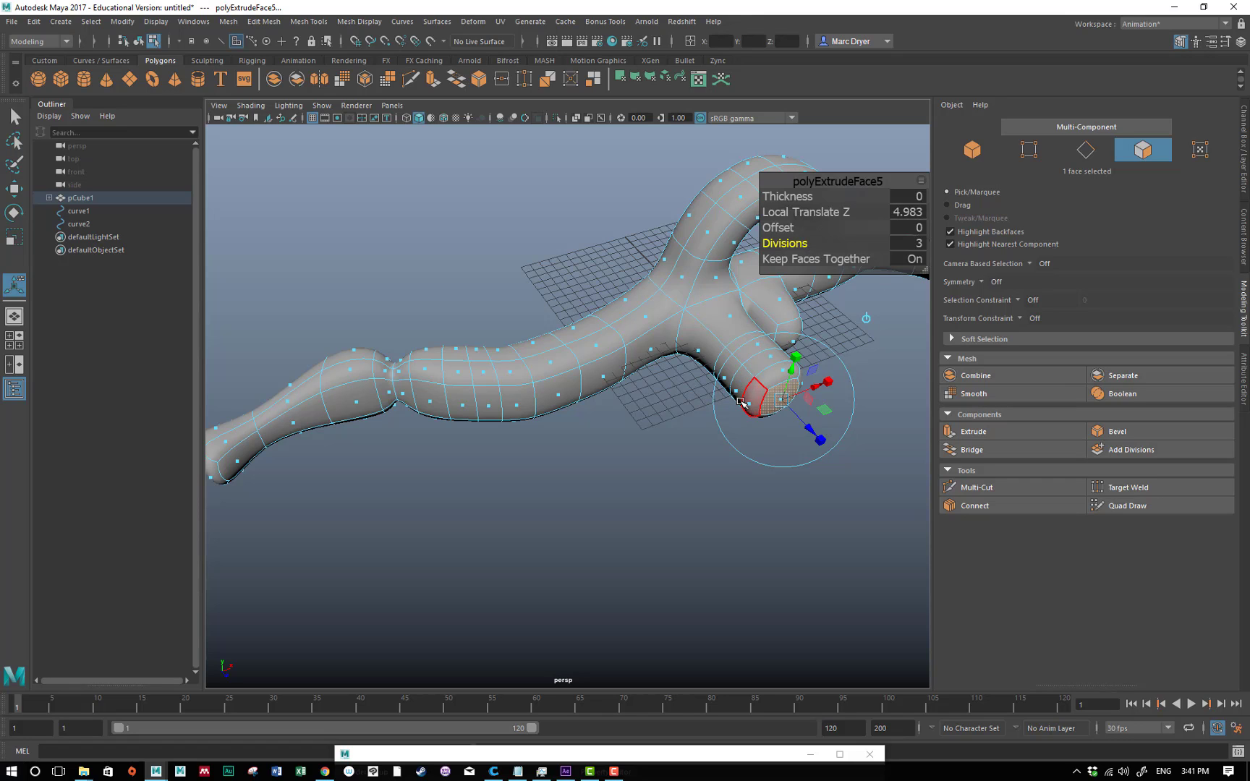
Step: Select the edge loop just behind the extruded stub's tip and scale it down to form a narrow neck
right_click_drag(741, 403, 757, 345)
double_click(757, 356)
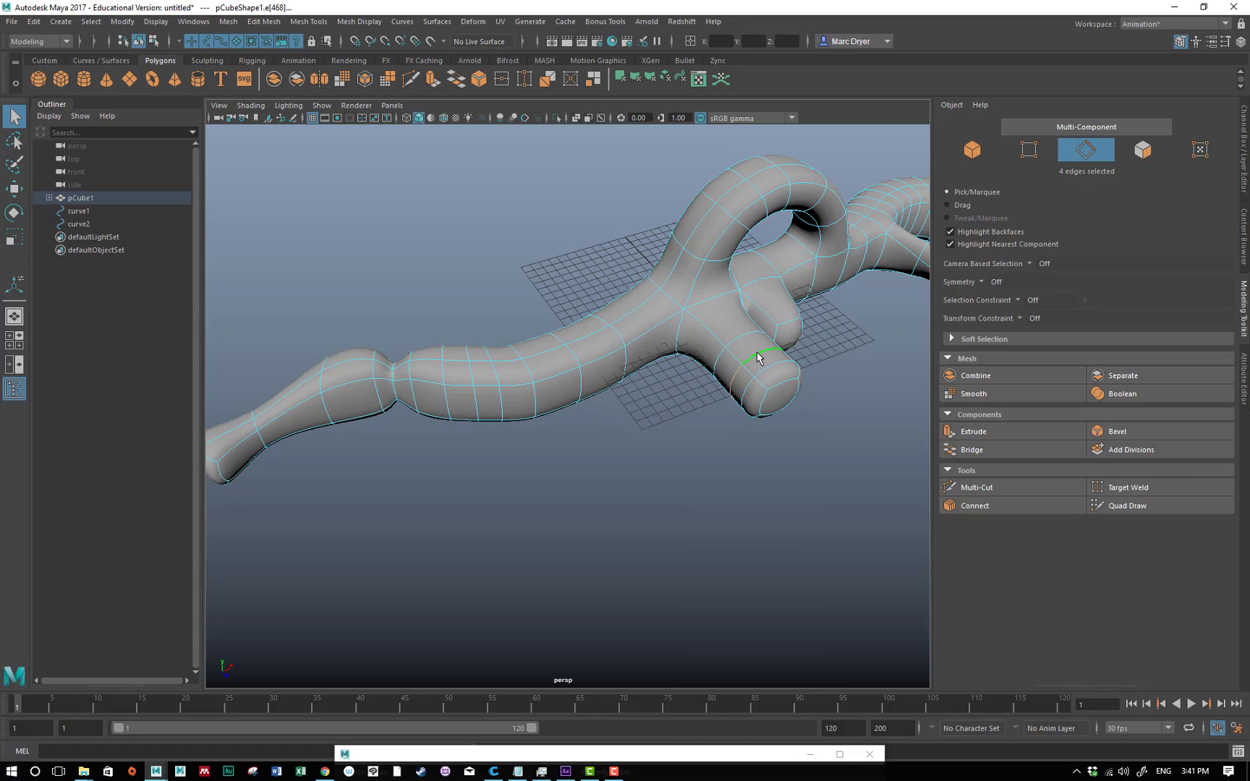
key("r")
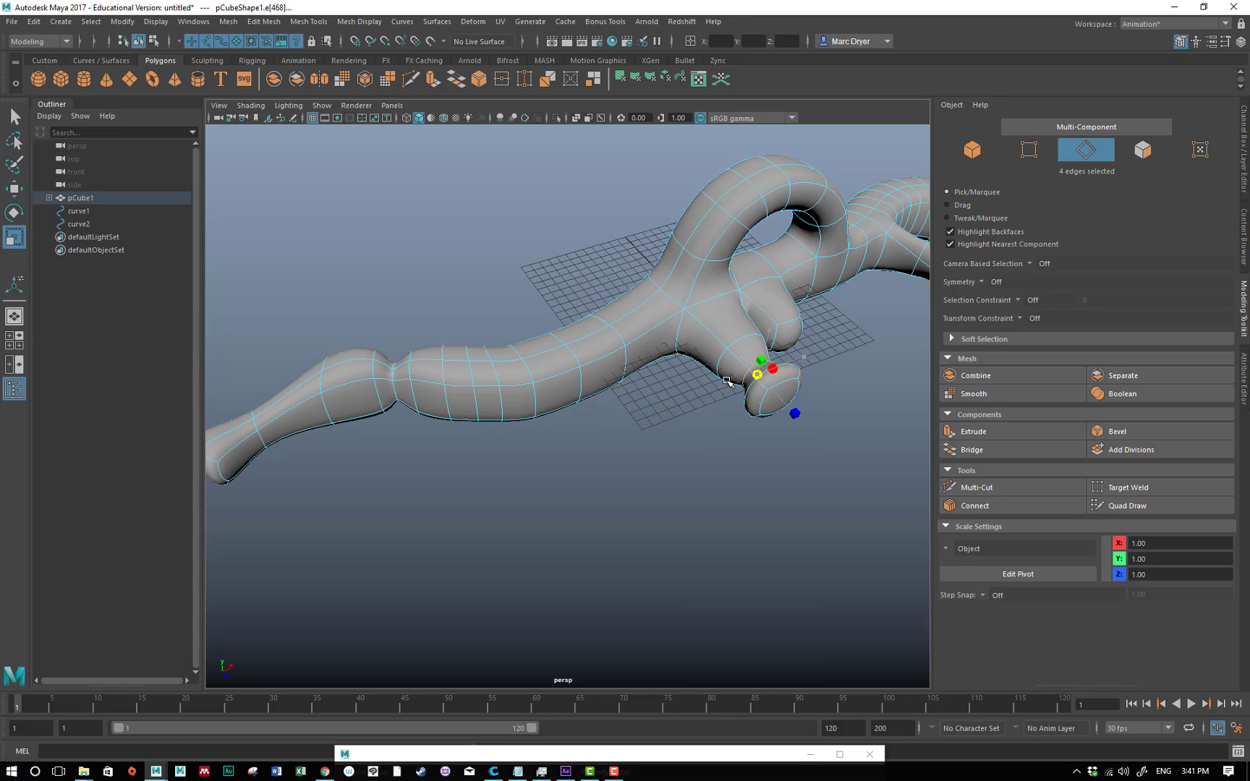
Step: Try to insert a lengthwise edge loop along the arch with the Insert Edge Loop tool, then restore smooth preview
left_click_drag(759, 375, 853, 287, "alt")
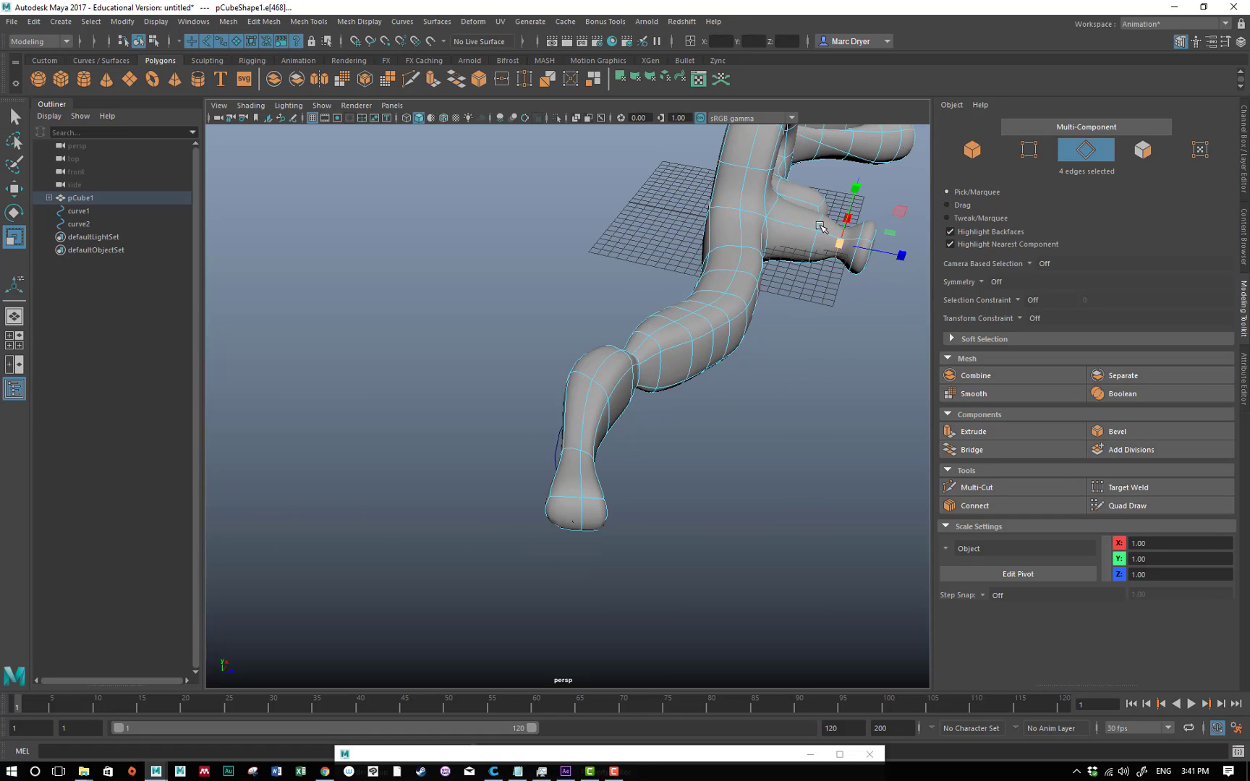
middle_click_drag(819, 224, 627, 359, "alt")
right_click_drag(628, 360, 823, 326, "alt")
left_click_drag(822, 324, 566, 289, "alt")
middle_click_drag(564, 291, 608, 384, "alt")
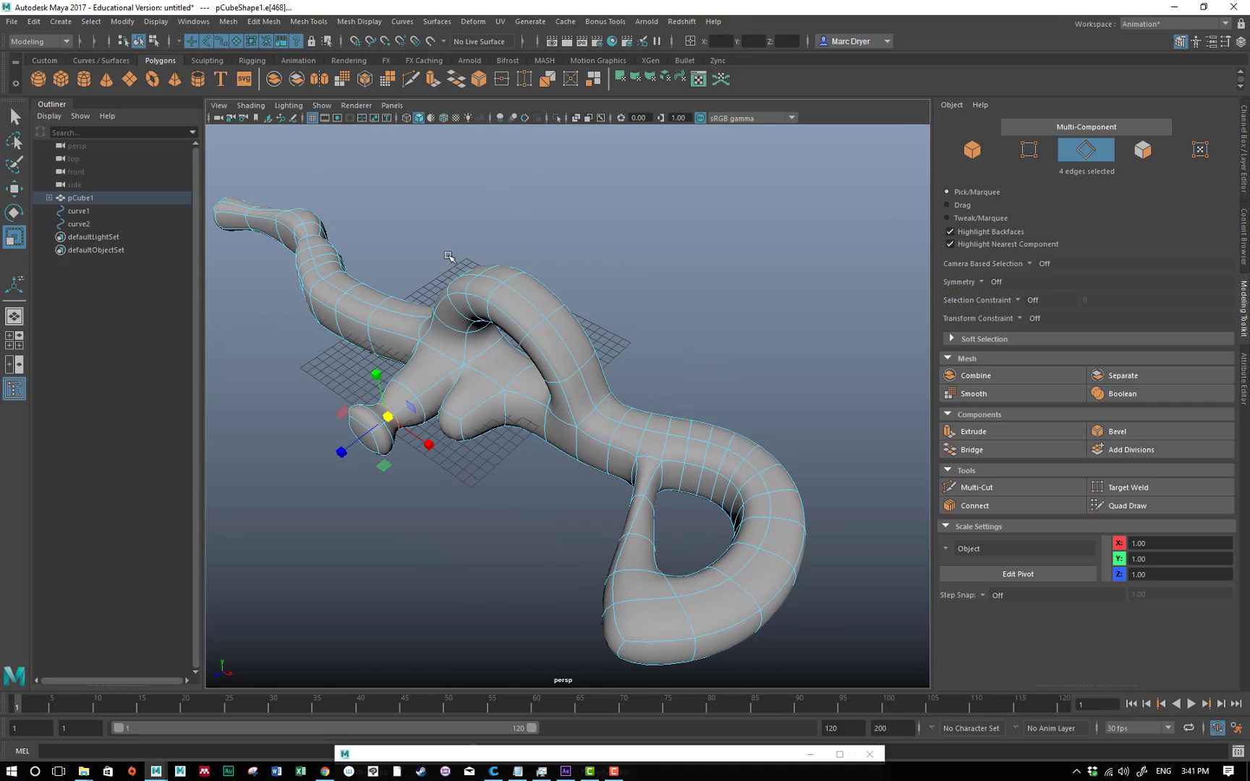
left_click_drag(467, 296, 577, 389, "alt")
right_click_drag(577, 390, 620, 389)
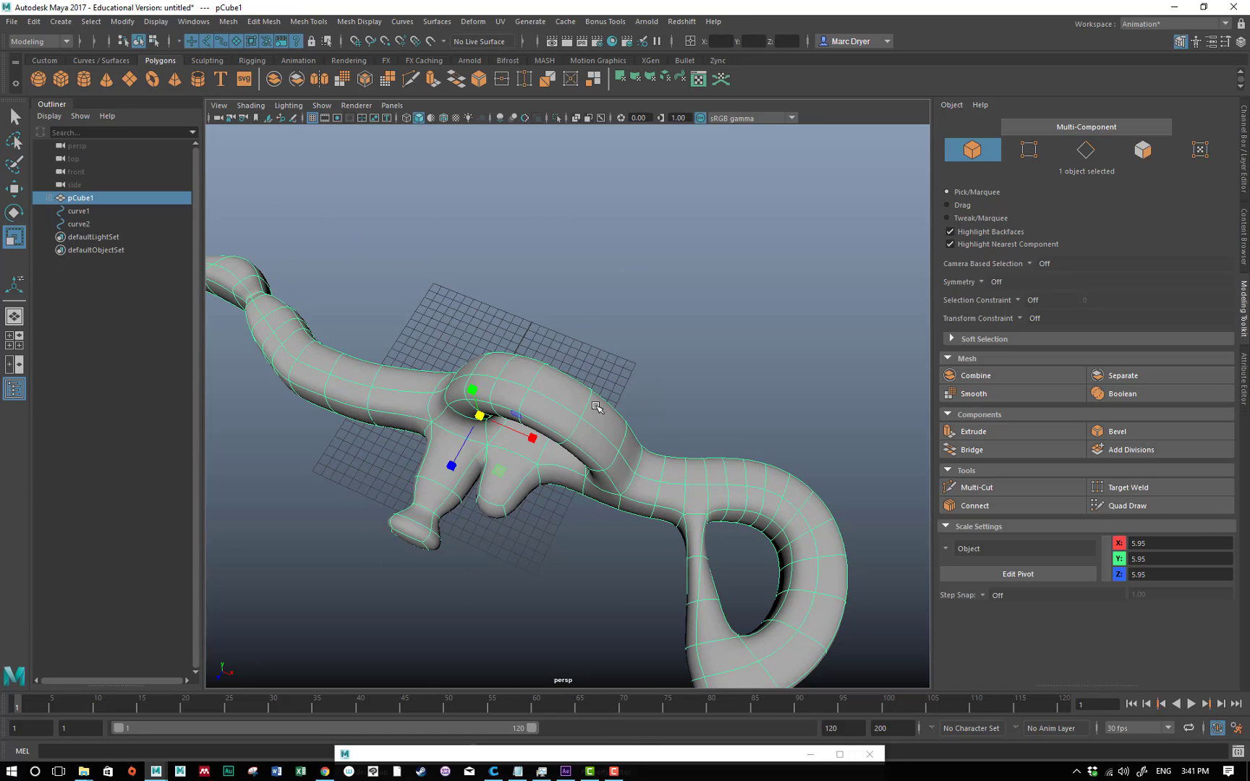
right_click_drag(593, 405, 537, 425, "shift")
left_click_drag(592, 401, 610, 428)
double_click(609, 431)
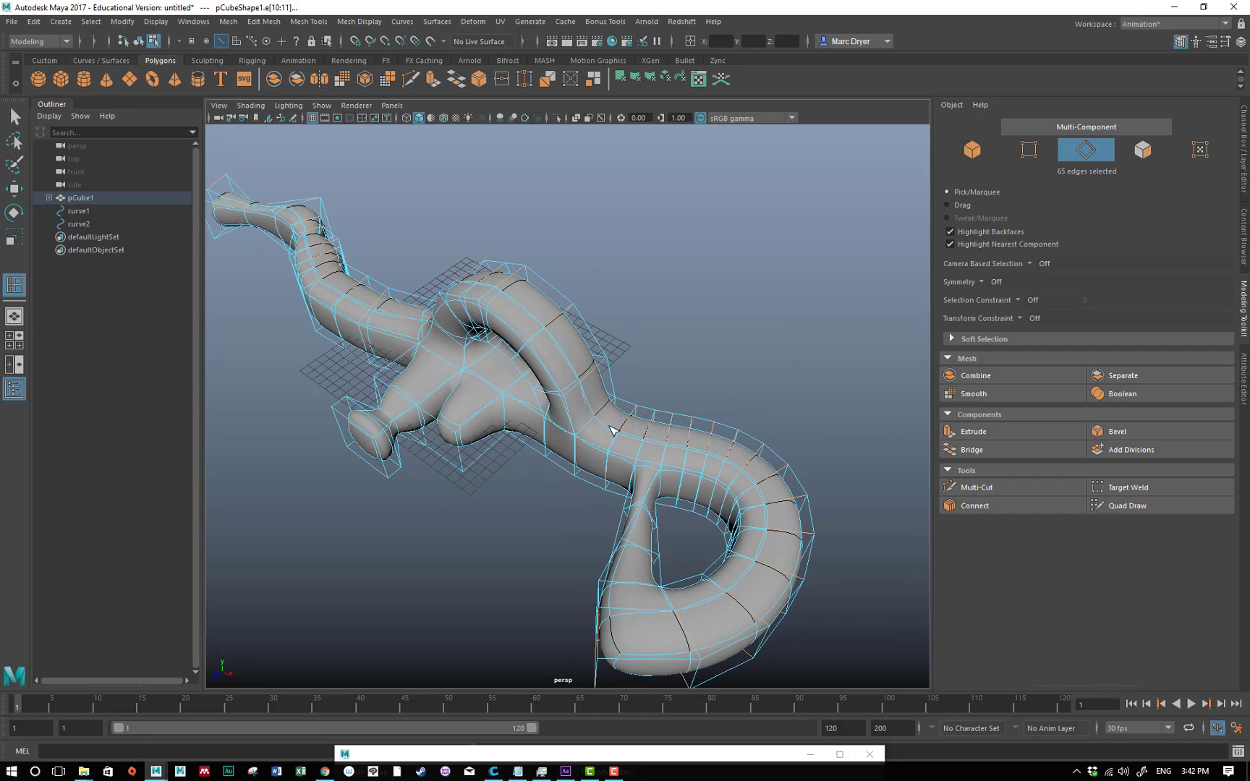
key("q")
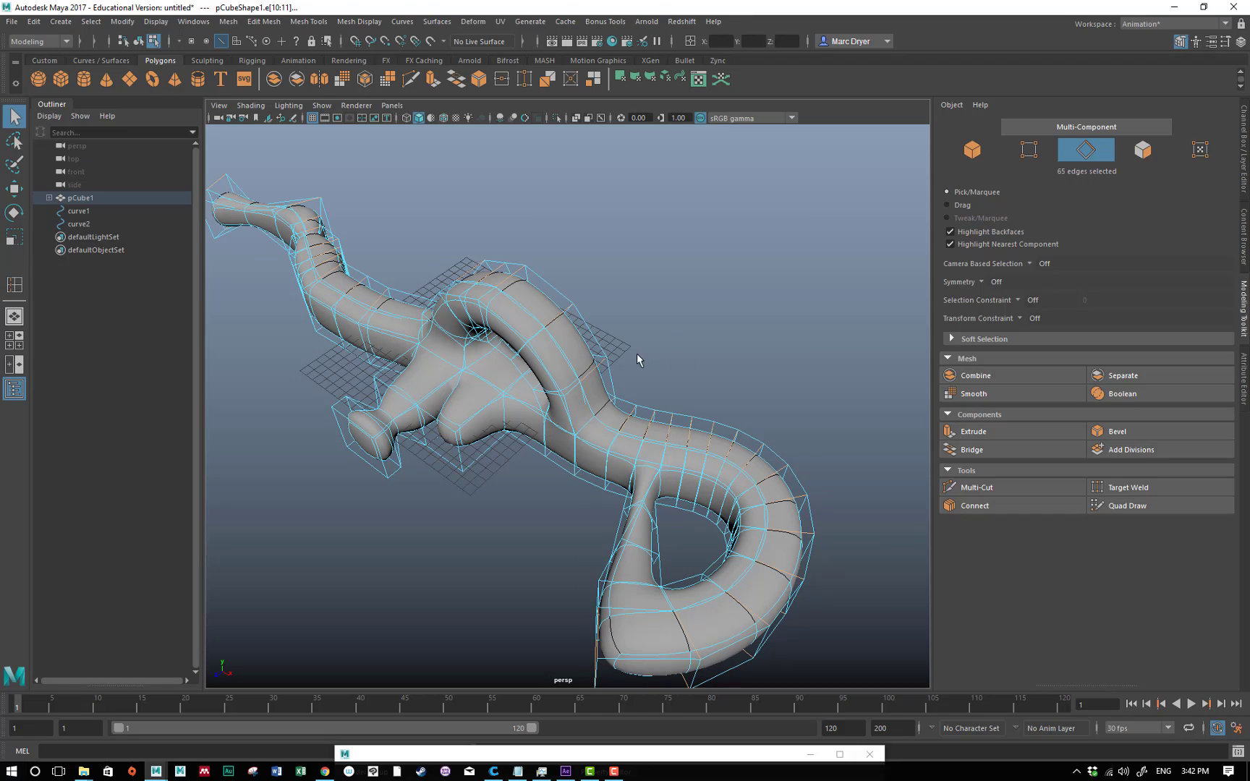
key("3")
left_click_drag(591, 384, 607, 394, "alt")
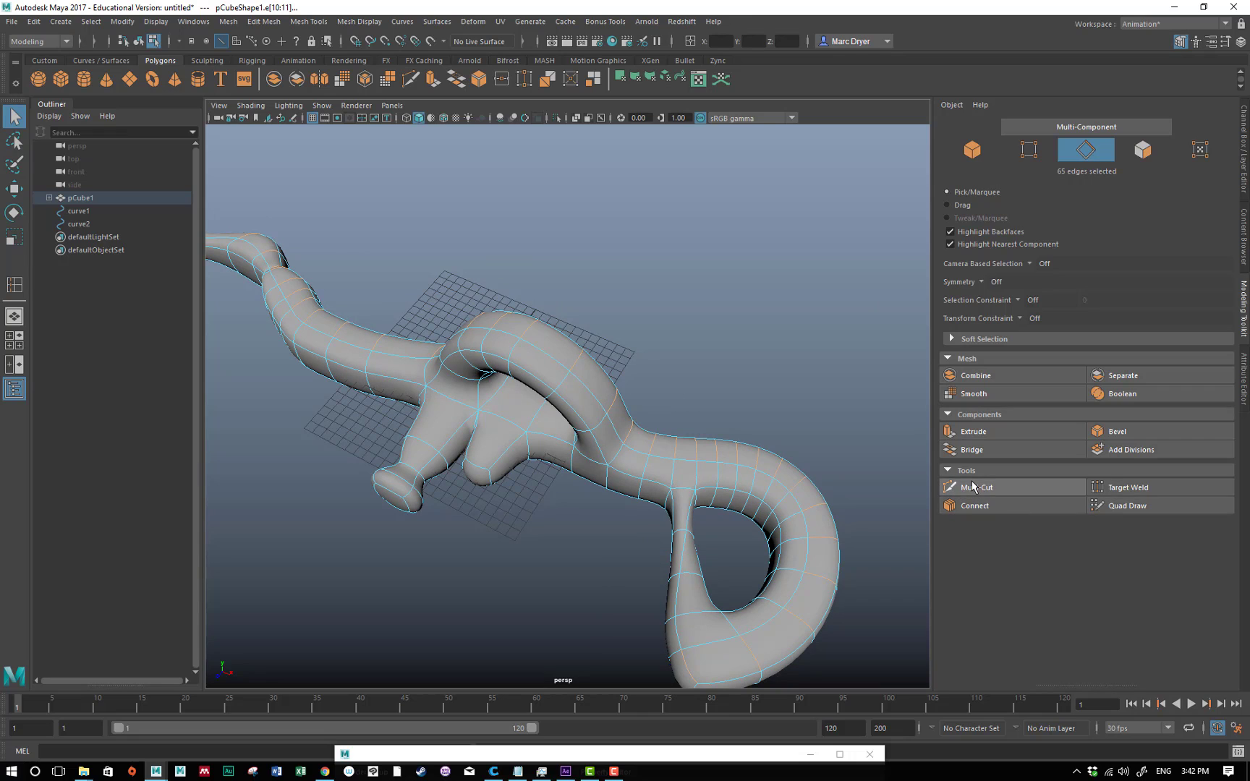
Step: Switch the mesh to object selection and activate the Multi-Cut tool for work on the arch
scroll(683, 368, "up", 6)
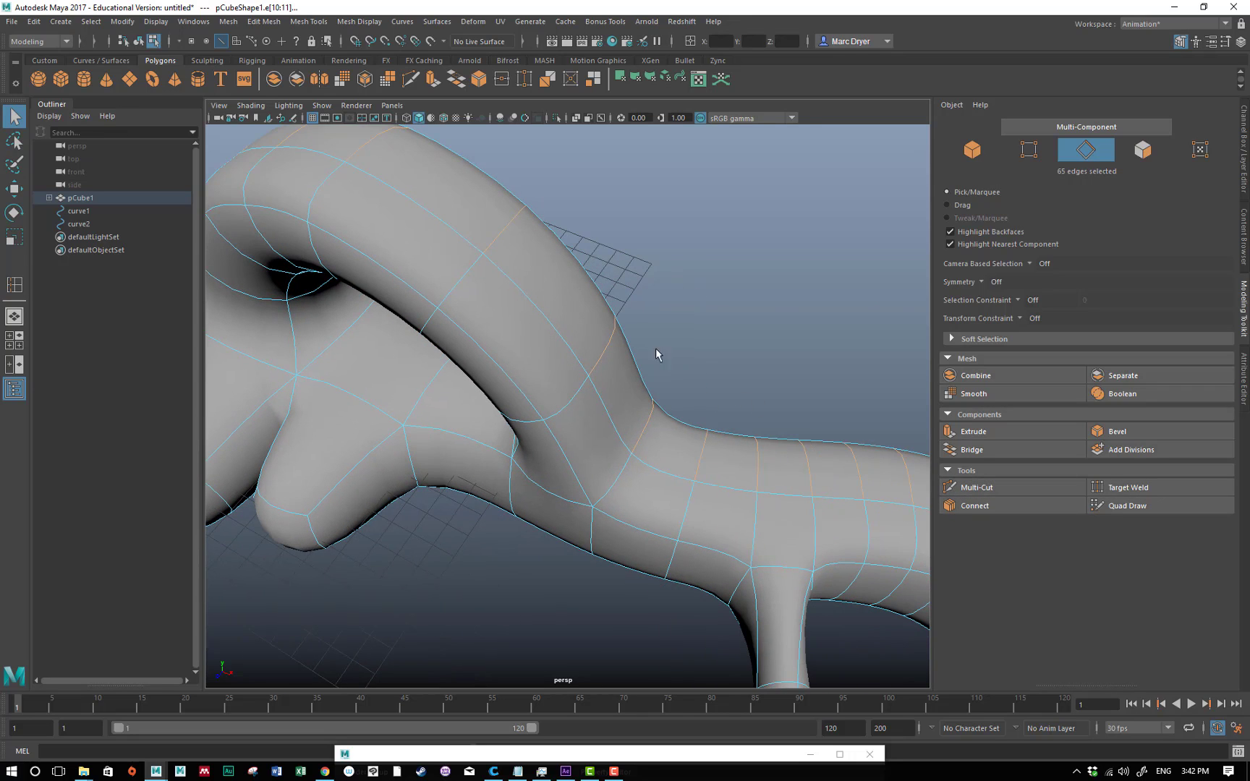
right_click_drag(645, 440, 807, 314)
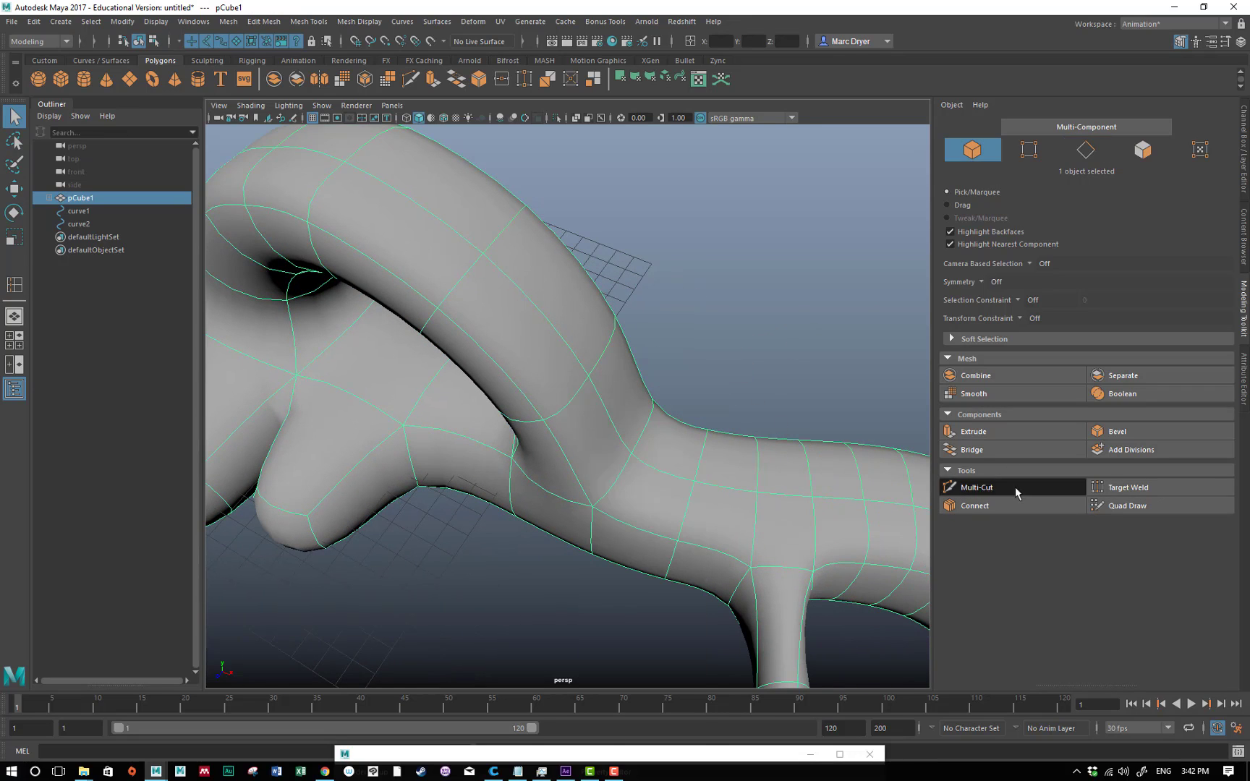
left_click(1015, 487)
middle_click_drag(682, 295, 825, 396, "alt")
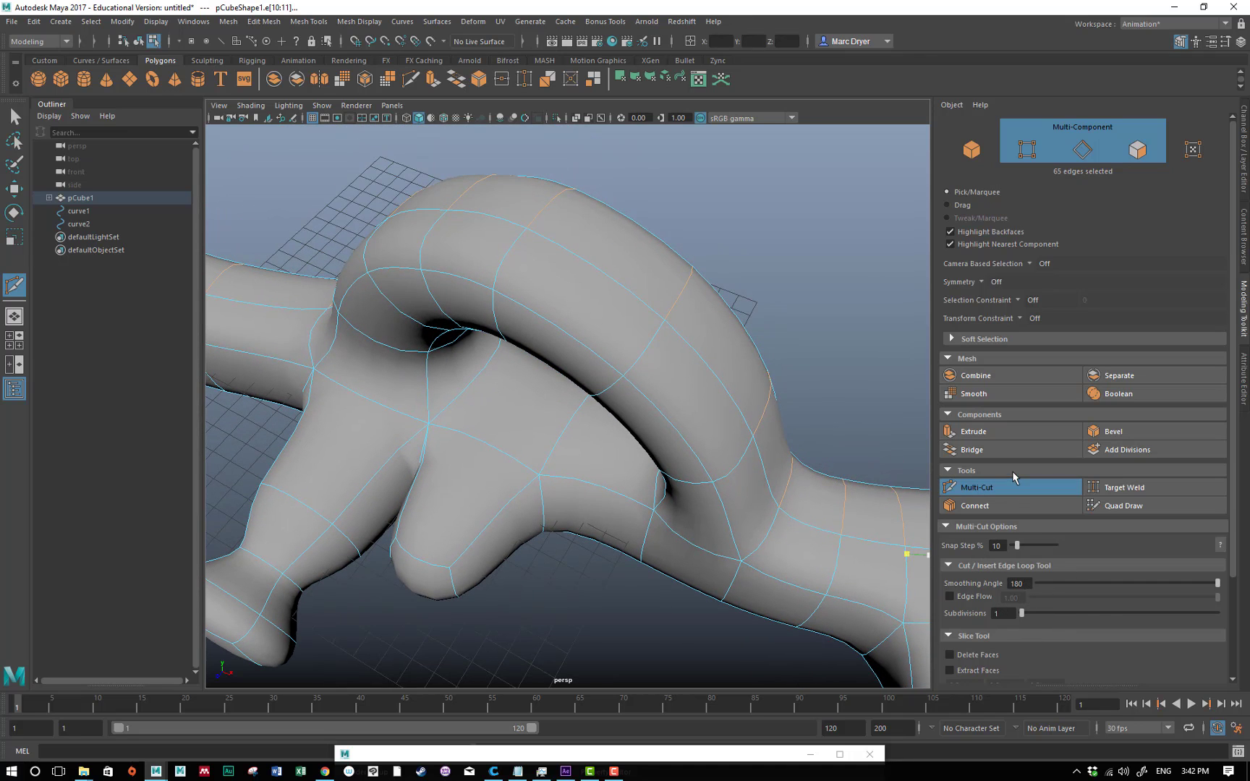
left_click_drag(714, 356, 651, 311, "alt")
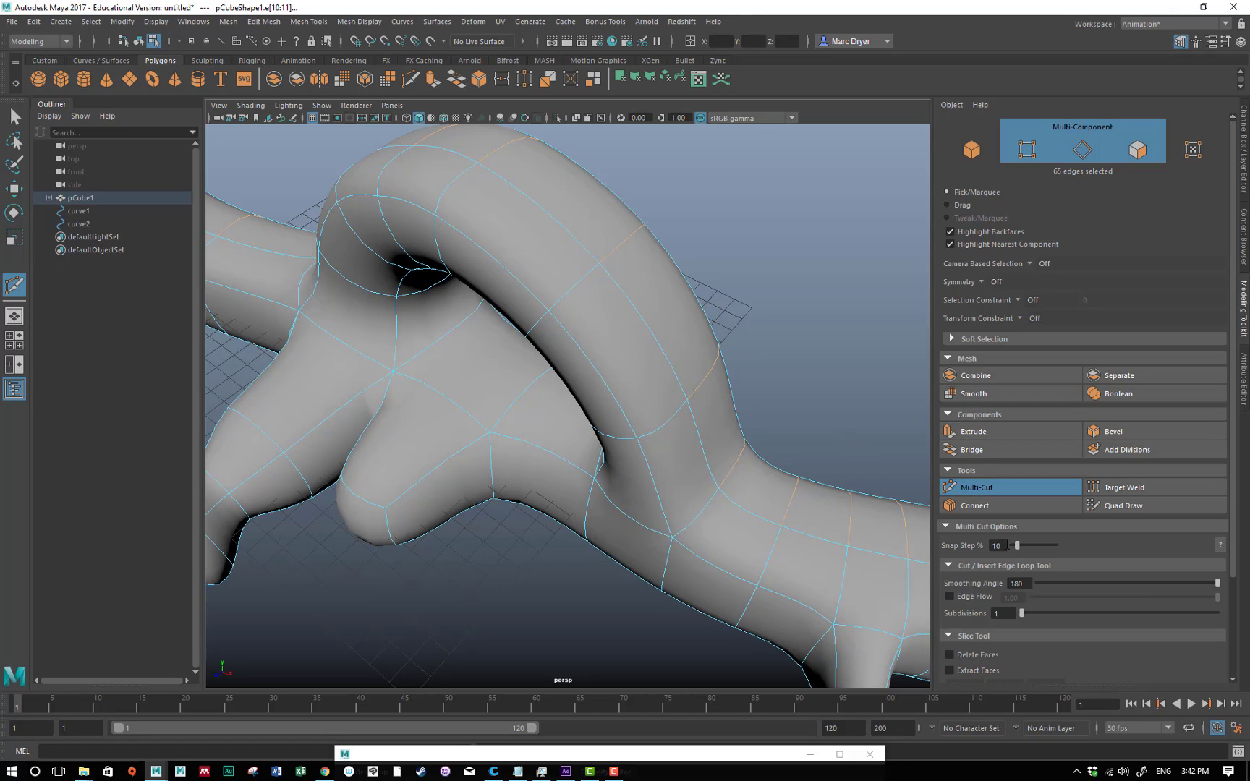
left_click_drag(751, 345, 742, 344, "alt")
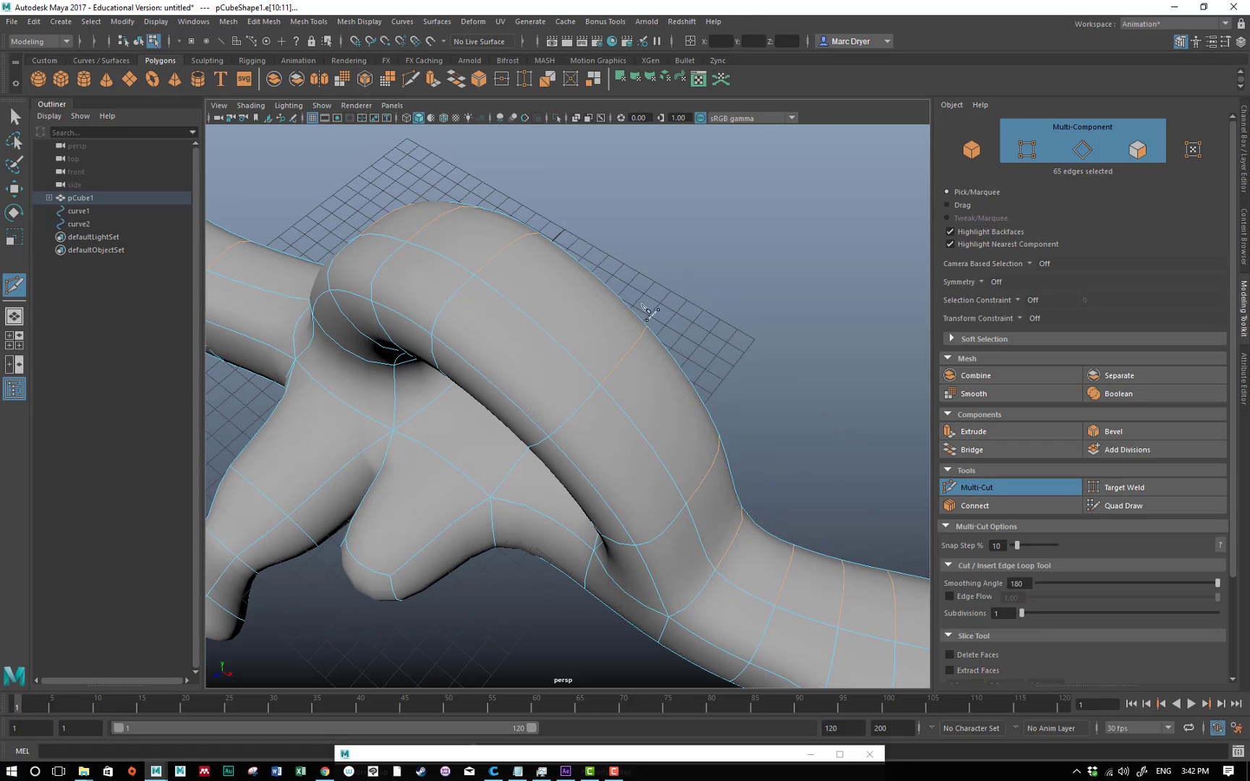
left_click(602, 388)
key("Escape")
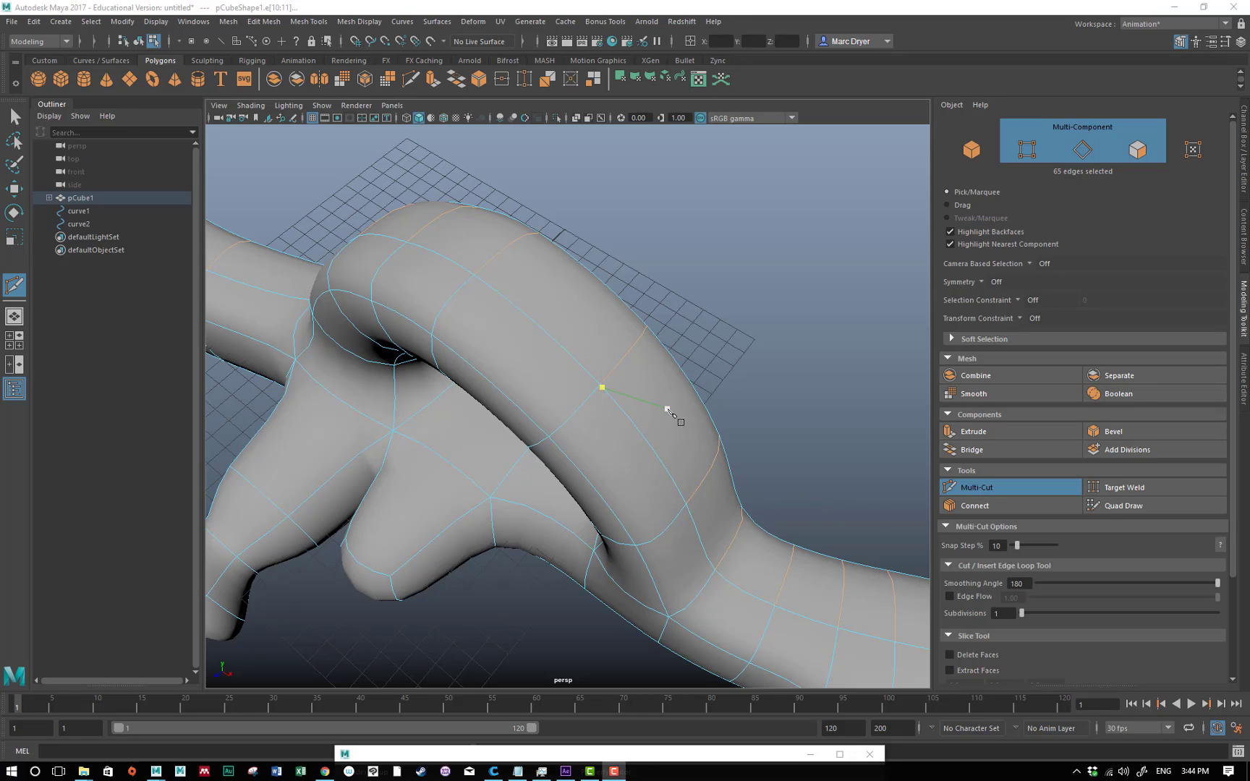
key("Escape")
left_click(454, 265)
key("Escape")
Step: Try to cut a closed outline of edges around the arch's centre line with Multi-Cut while in smooth preview
left_click(508, 252)
left_click(584, 318)
left_click(627, 357)
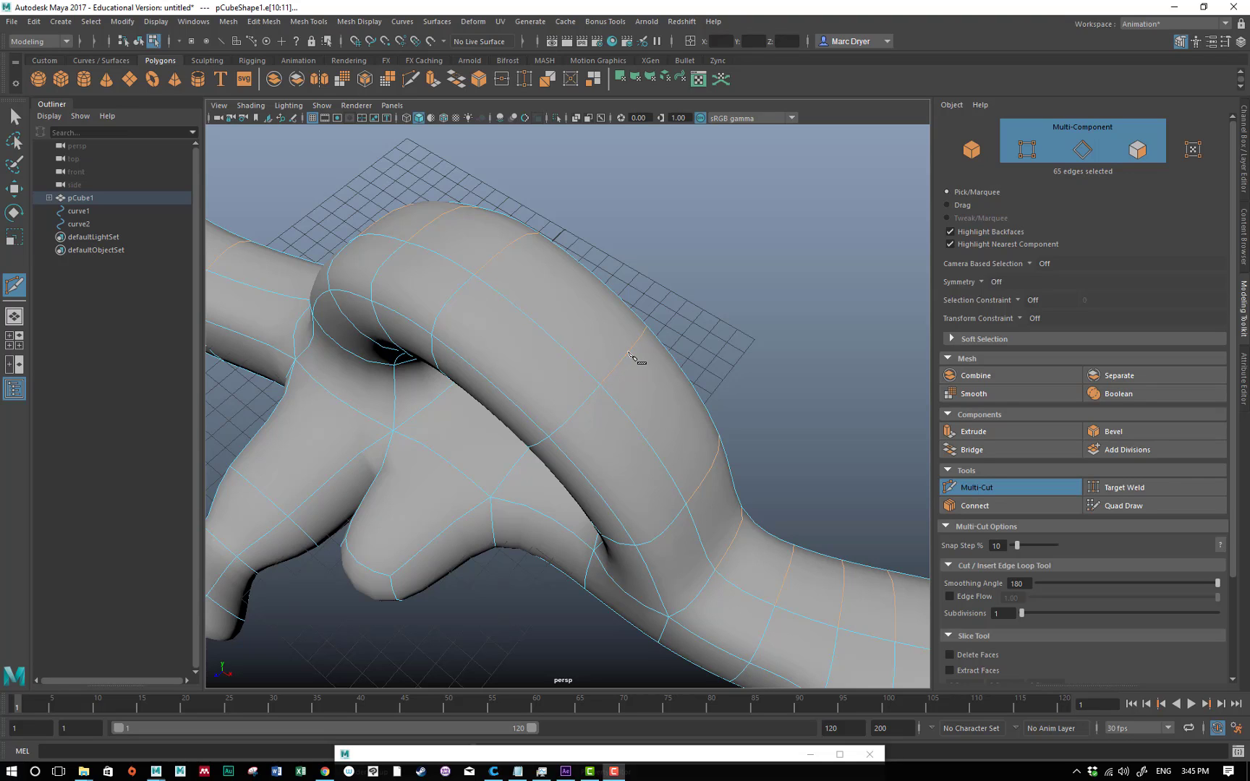
left_click(499, 254)
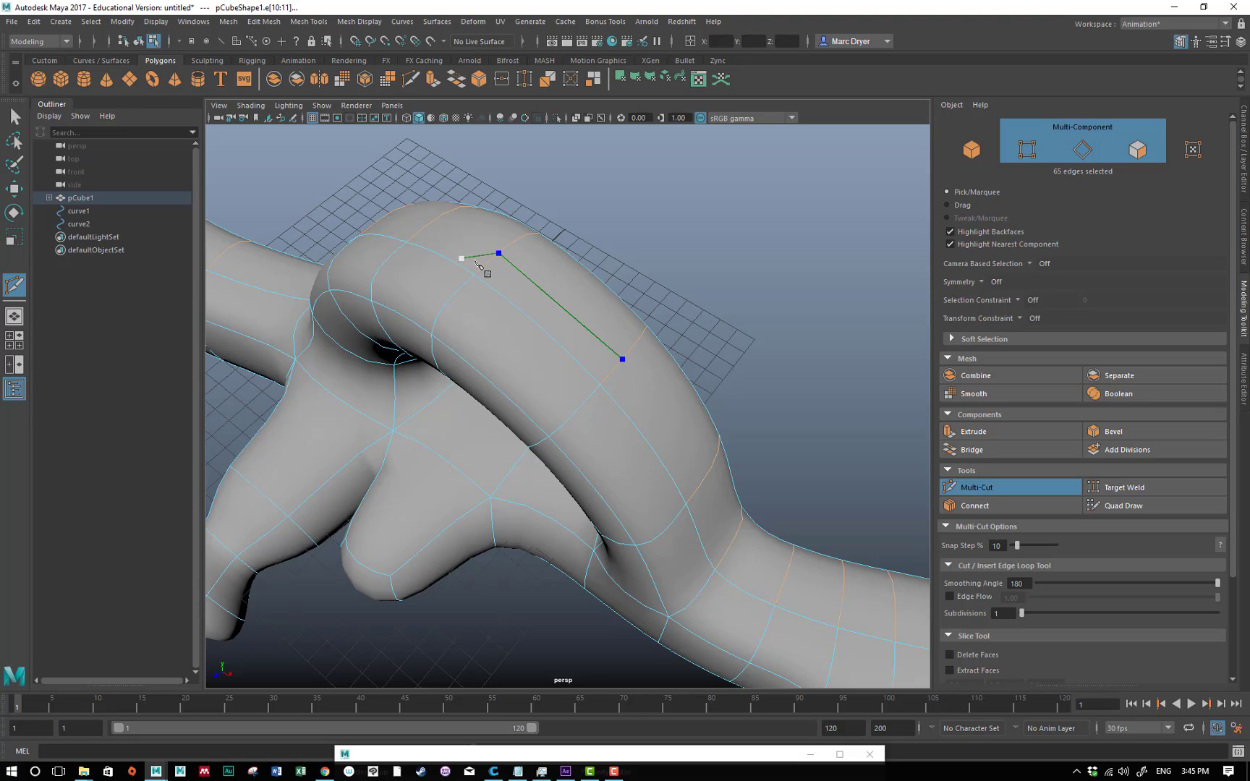
left_click(410, 246)
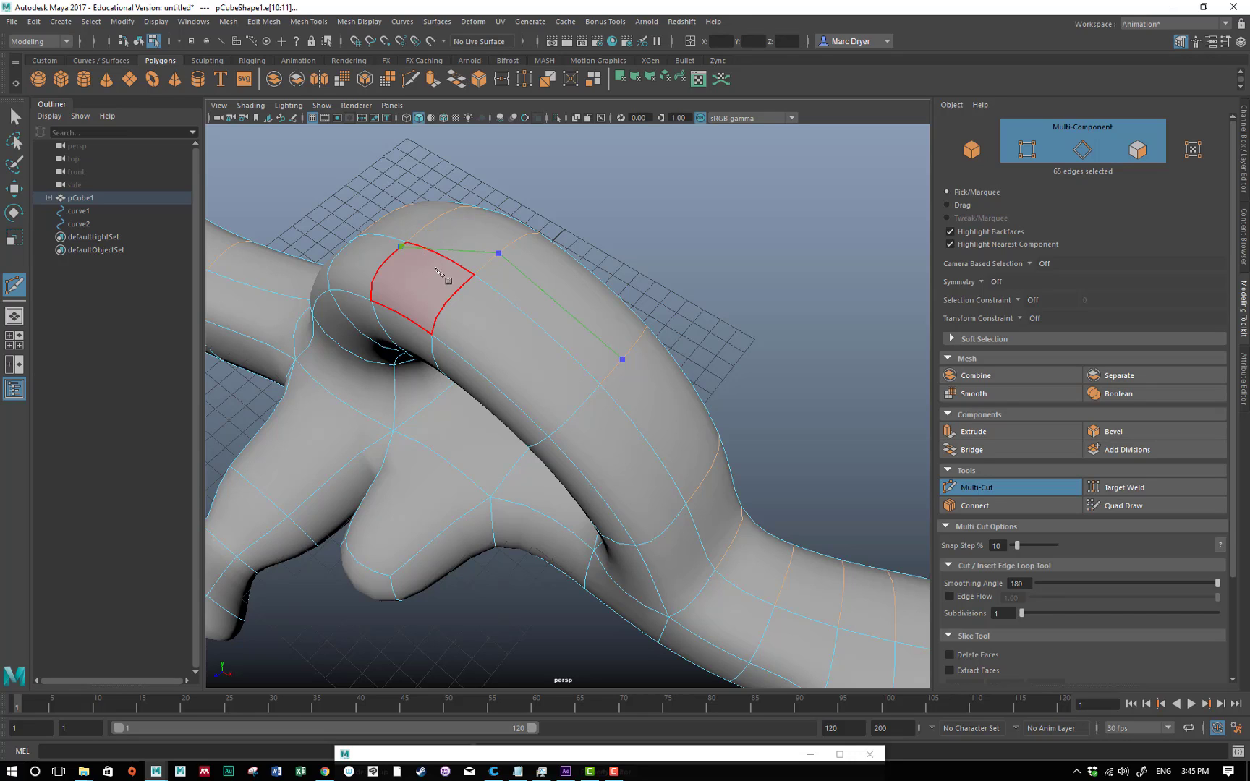
left_click(444, 305)
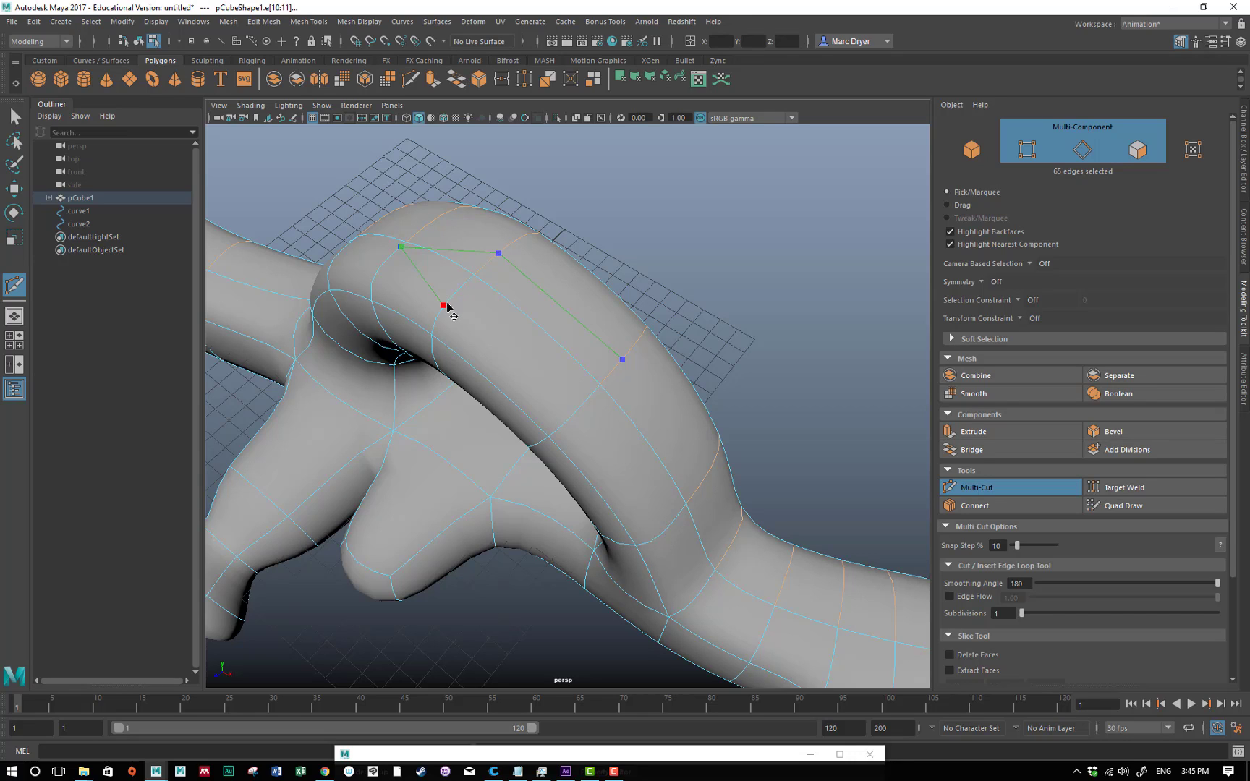
left_click(572, 415)
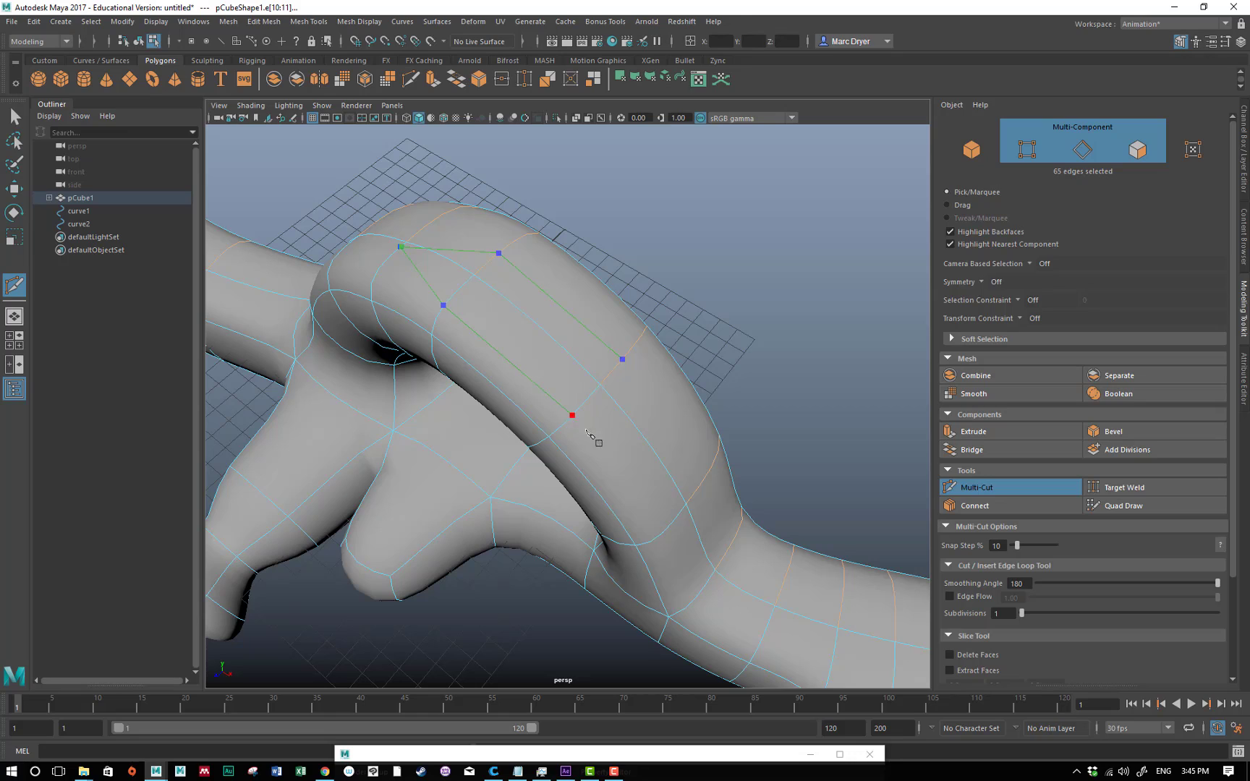
left_click(692, 515)
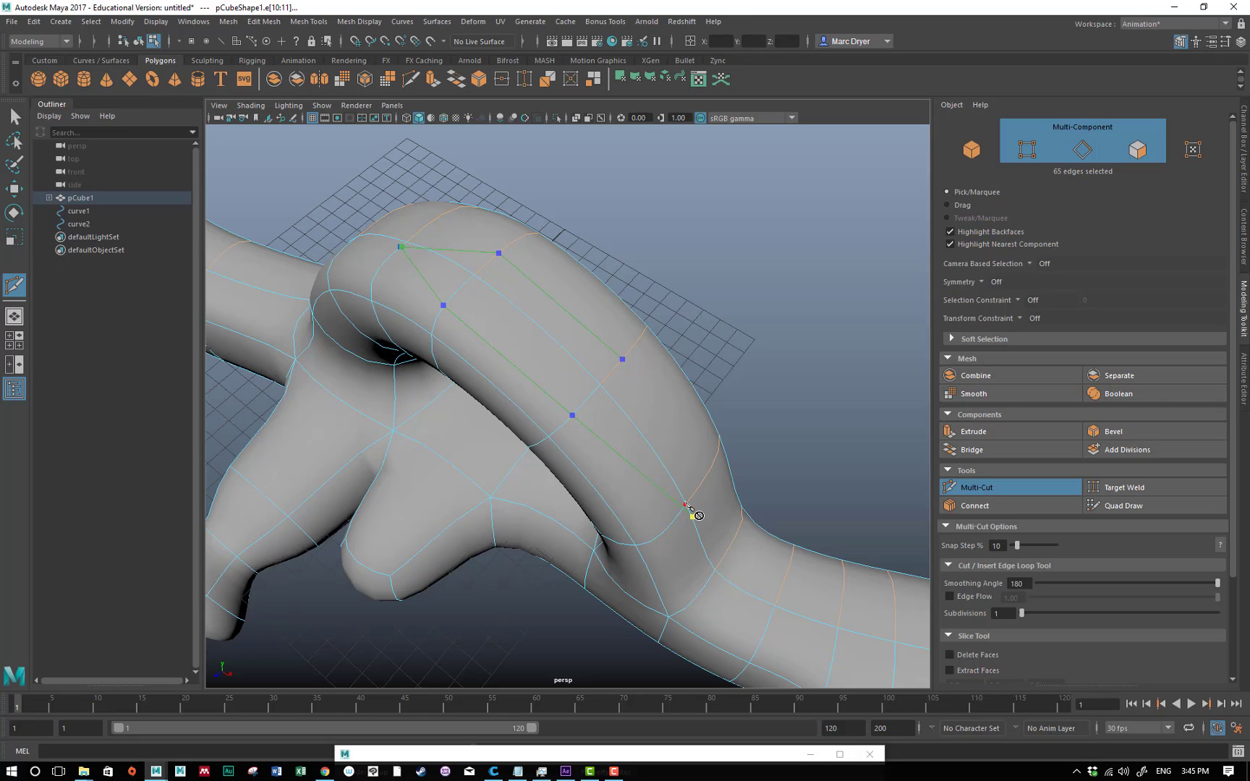
left_click(622, 360)
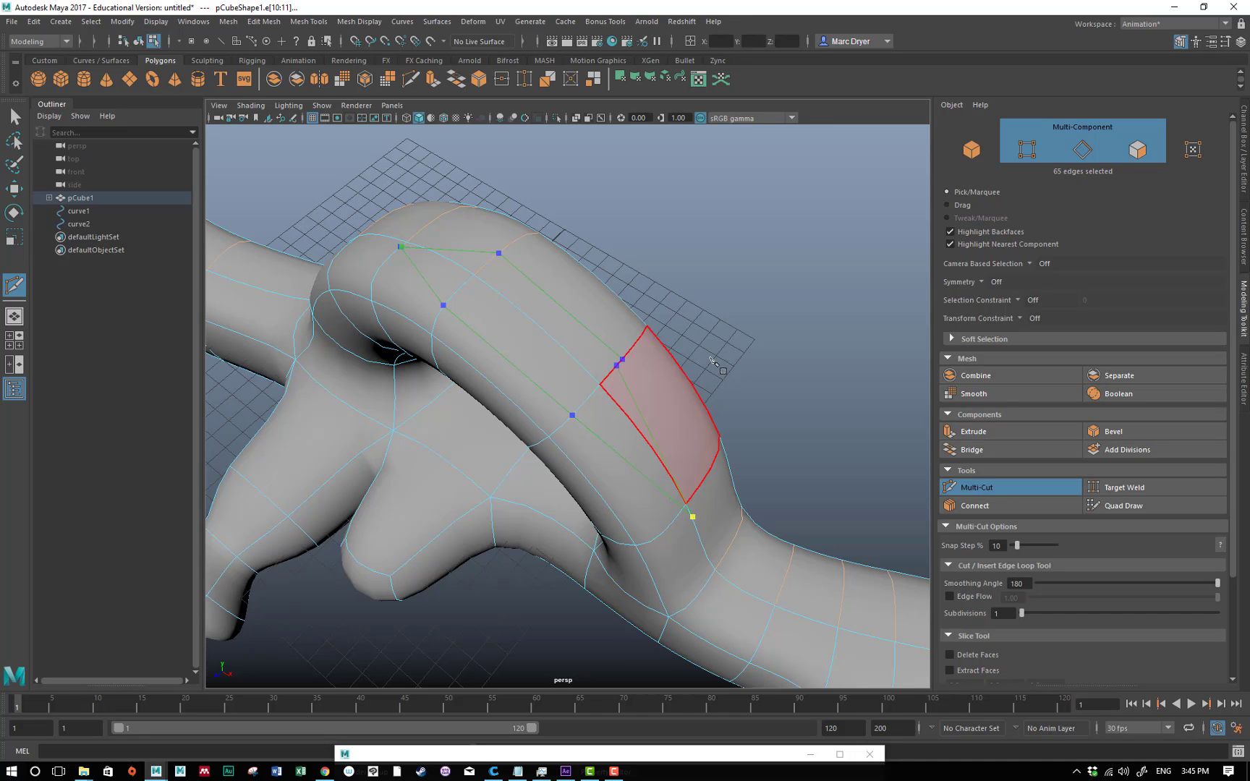
mouse_move(709, 369)
left_mouse_down("alt")
mouse_move(650, 339)
mouse_move(707, 387)
left_mouse_up("alt")
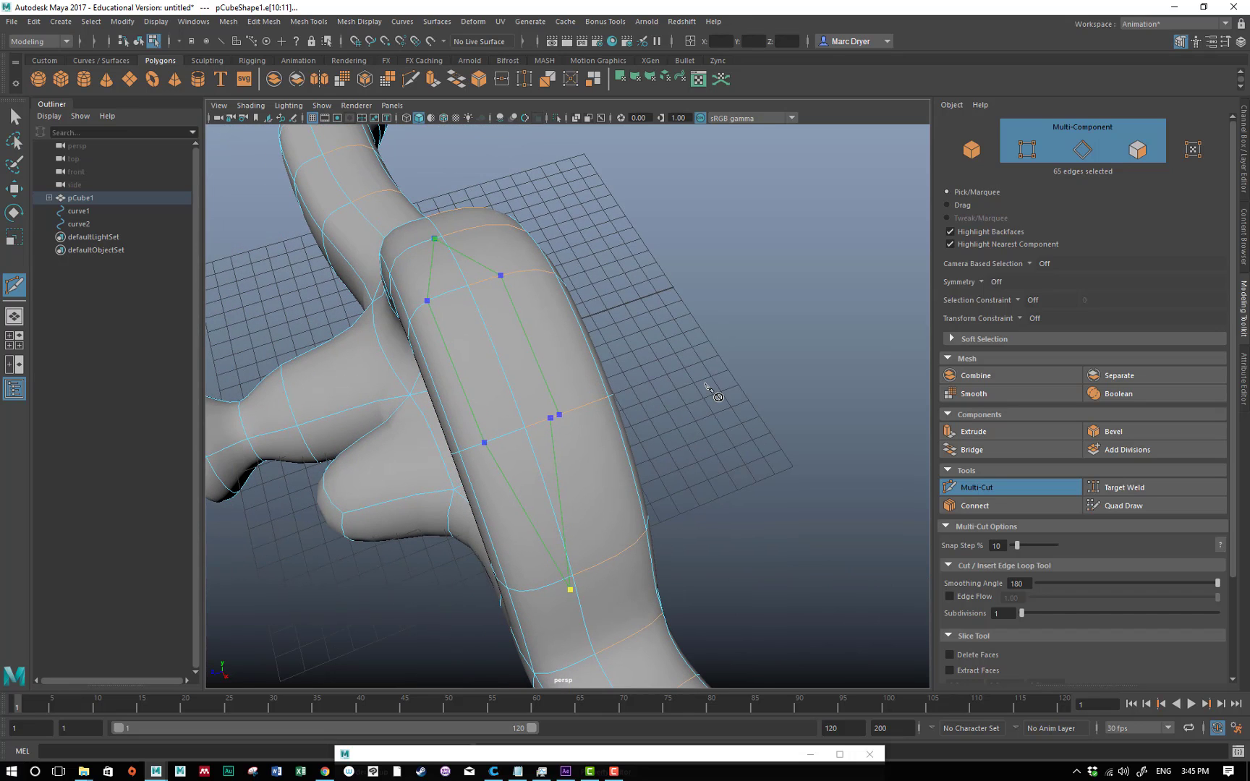
key("Return")
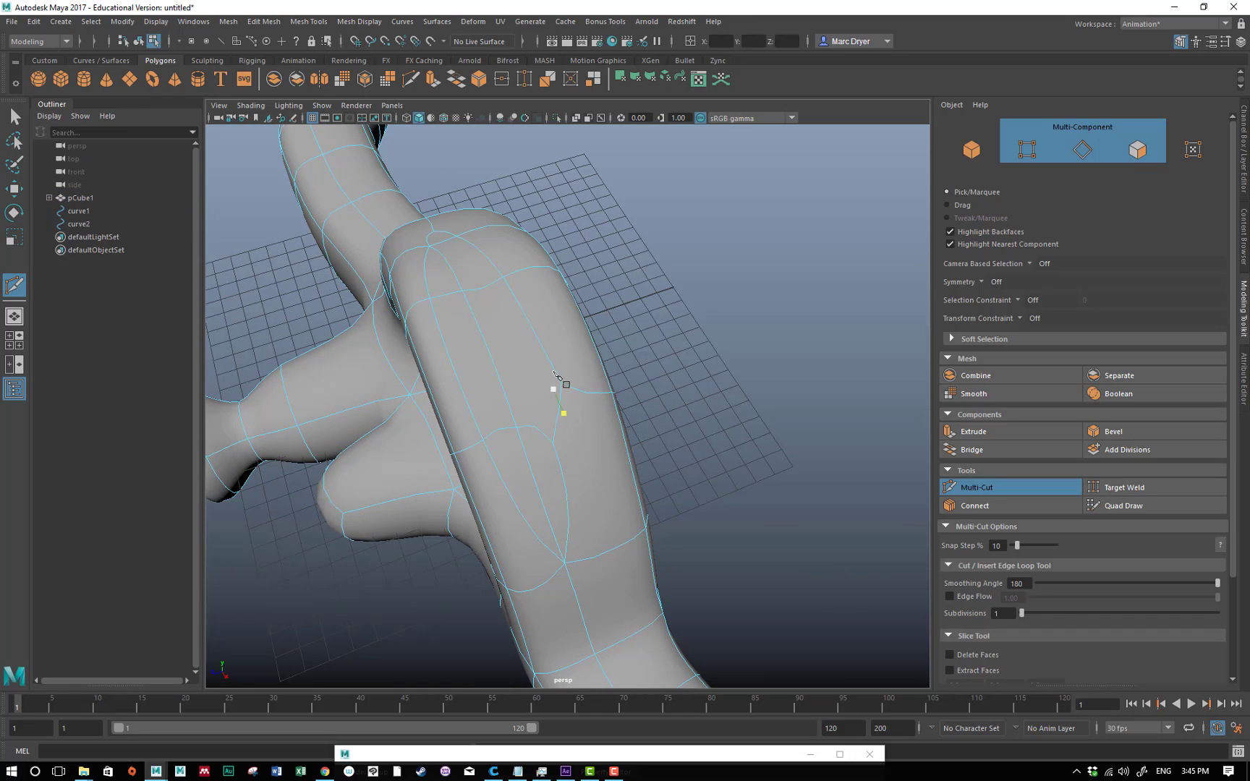
Step: Undo the uneven closed outline cut on the arch
left_click_drag(557, 385, 614, 386, "alt")
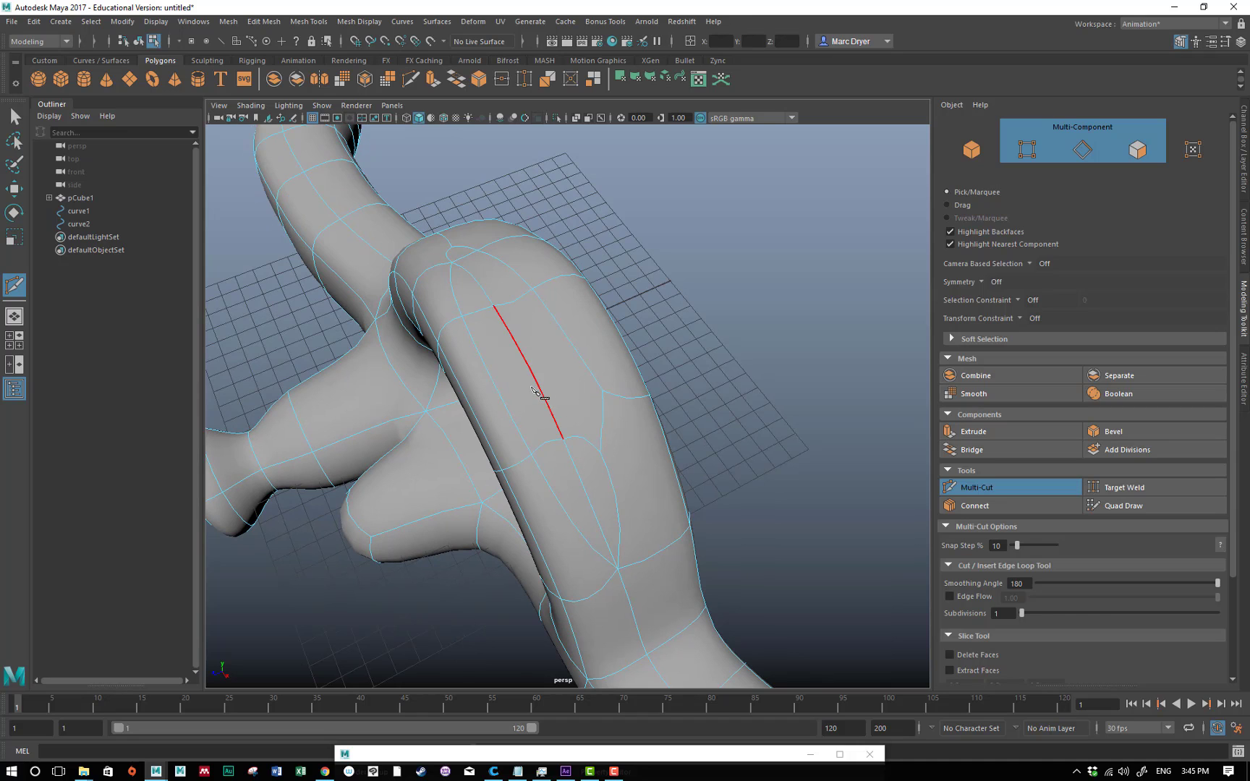
left_click_drag(531, 388, 540, 390, "alt")
key("ctrl+z")
key("ctrl+z")
key("ctrl+z")
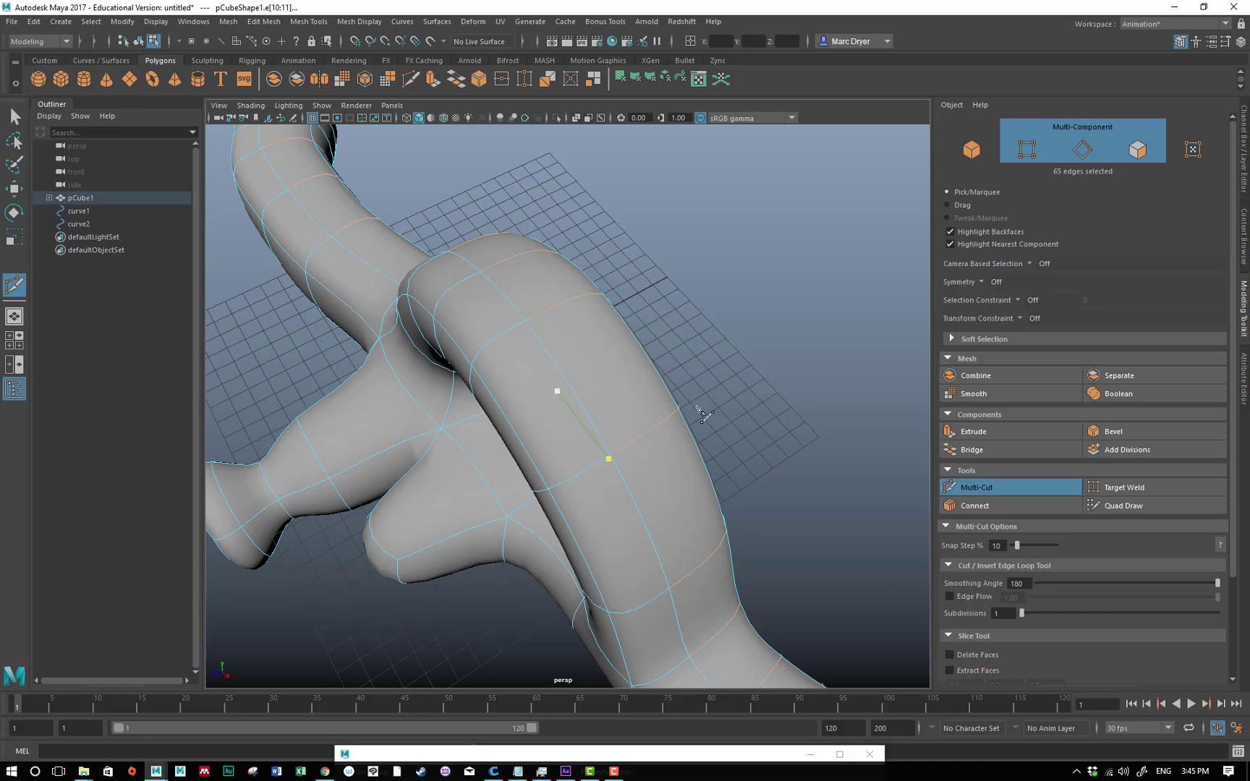
left_click_drag(742, 331, 723, 304, "alt")
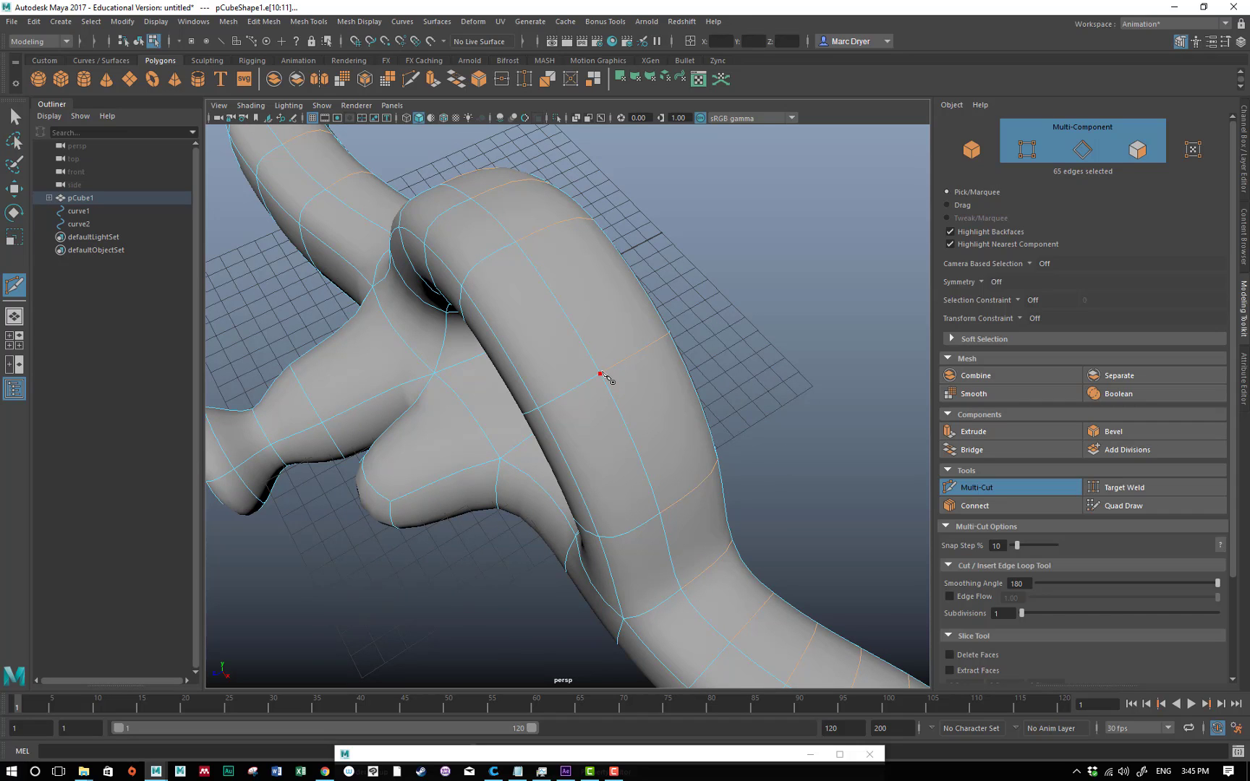
left_click(499, 230)
left_click_drag(515, 245, 419, 224, "alt")
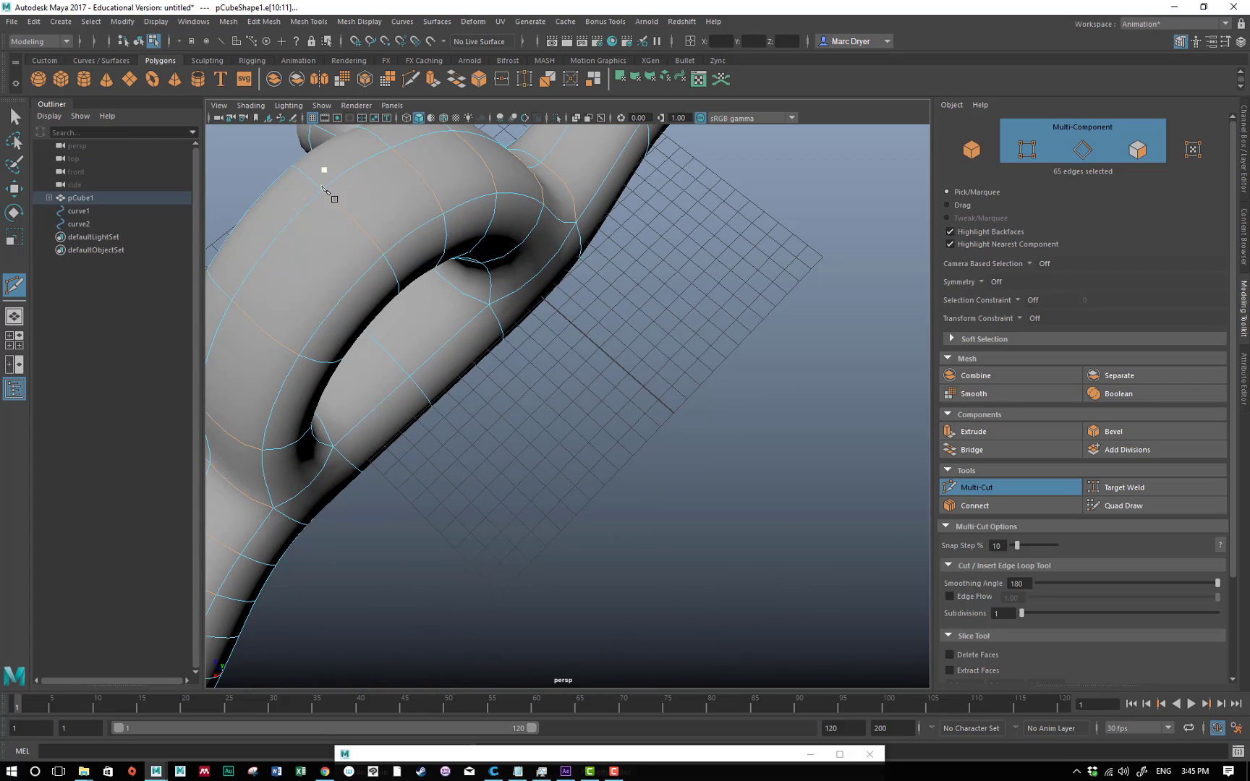
left_click_drag(334, 195, 476, 267, "alt")
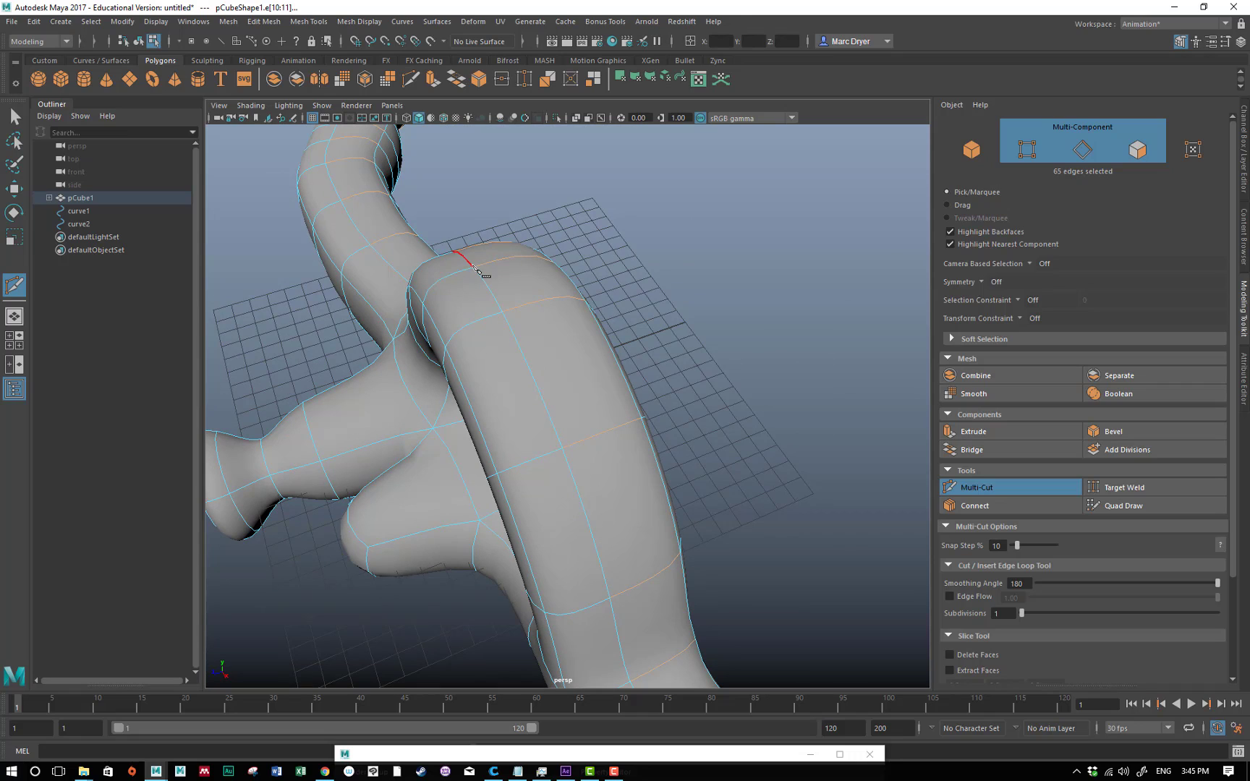
key("Escape")
Step: Display the mesh unsmoothed and trace a Multi-Cut path down one side of the arch's centre line, from crest vertex to base vertex
key("1")
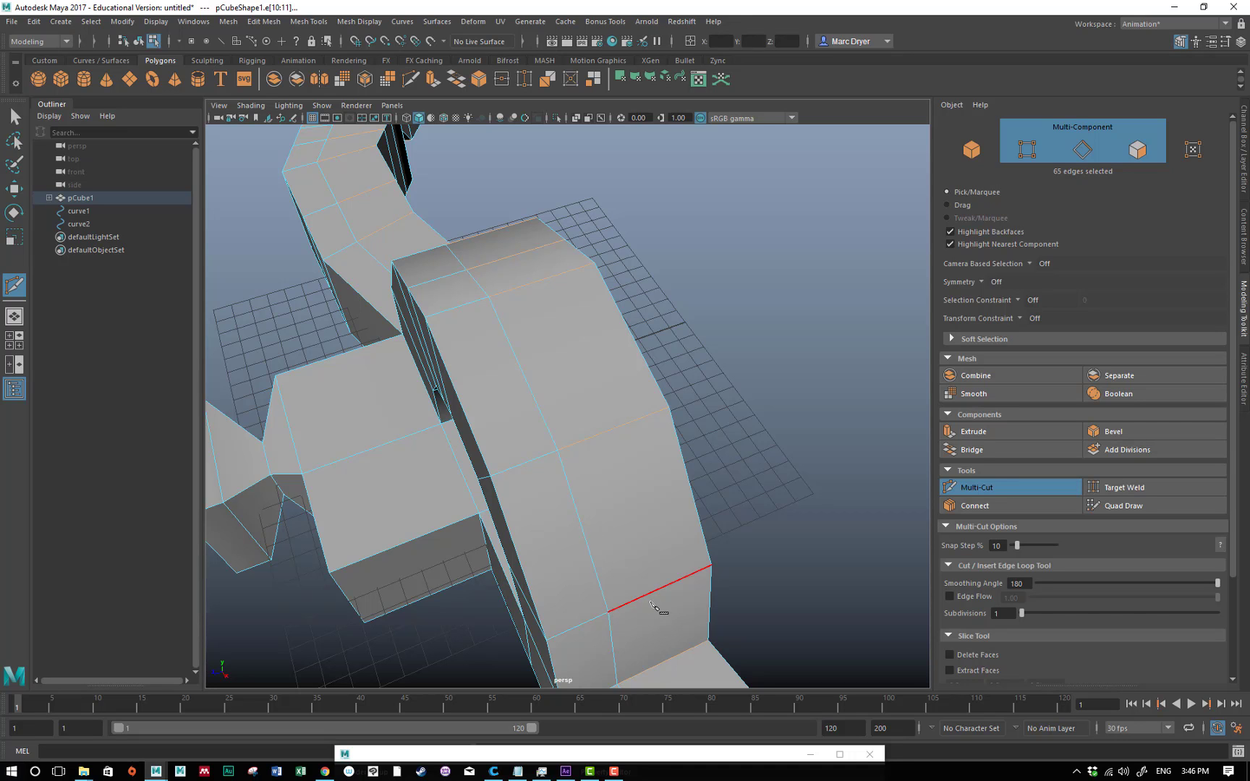
left_click_drag(589, 377, 587, 341, "alt")
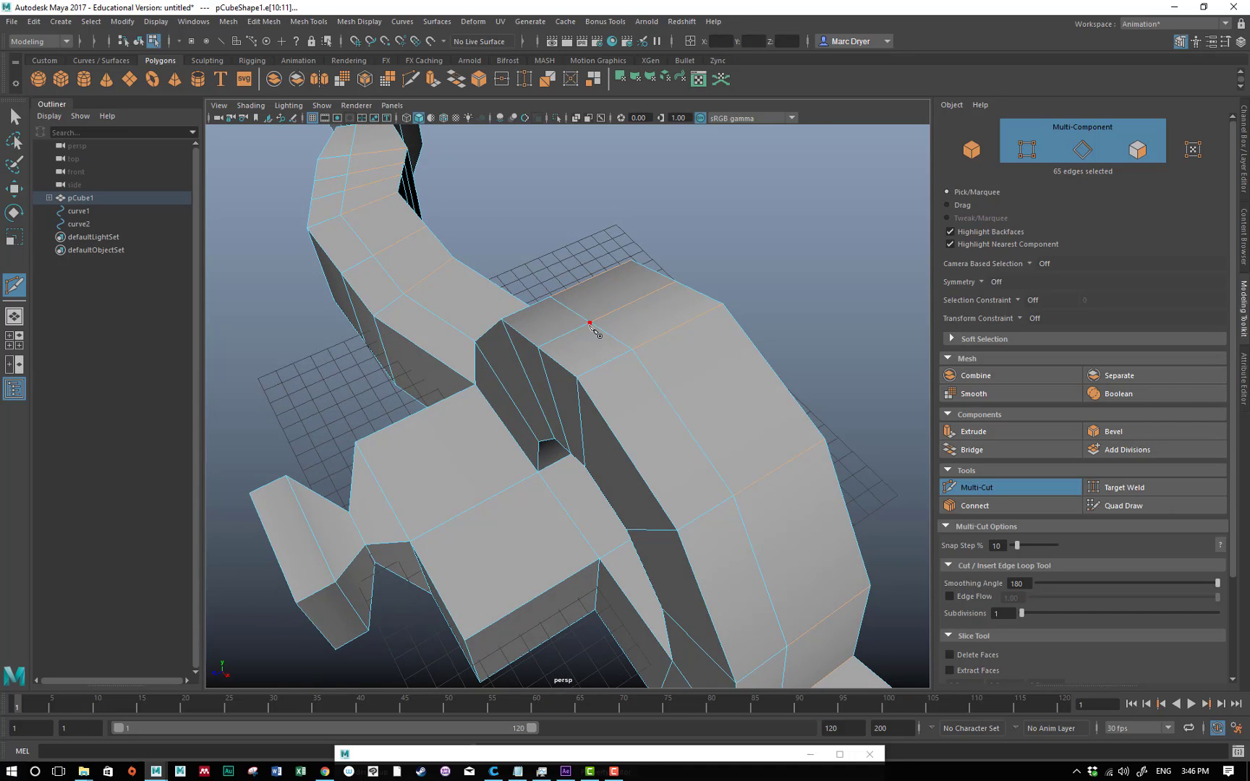
left_click(589, 323)
left_click(598, 367)
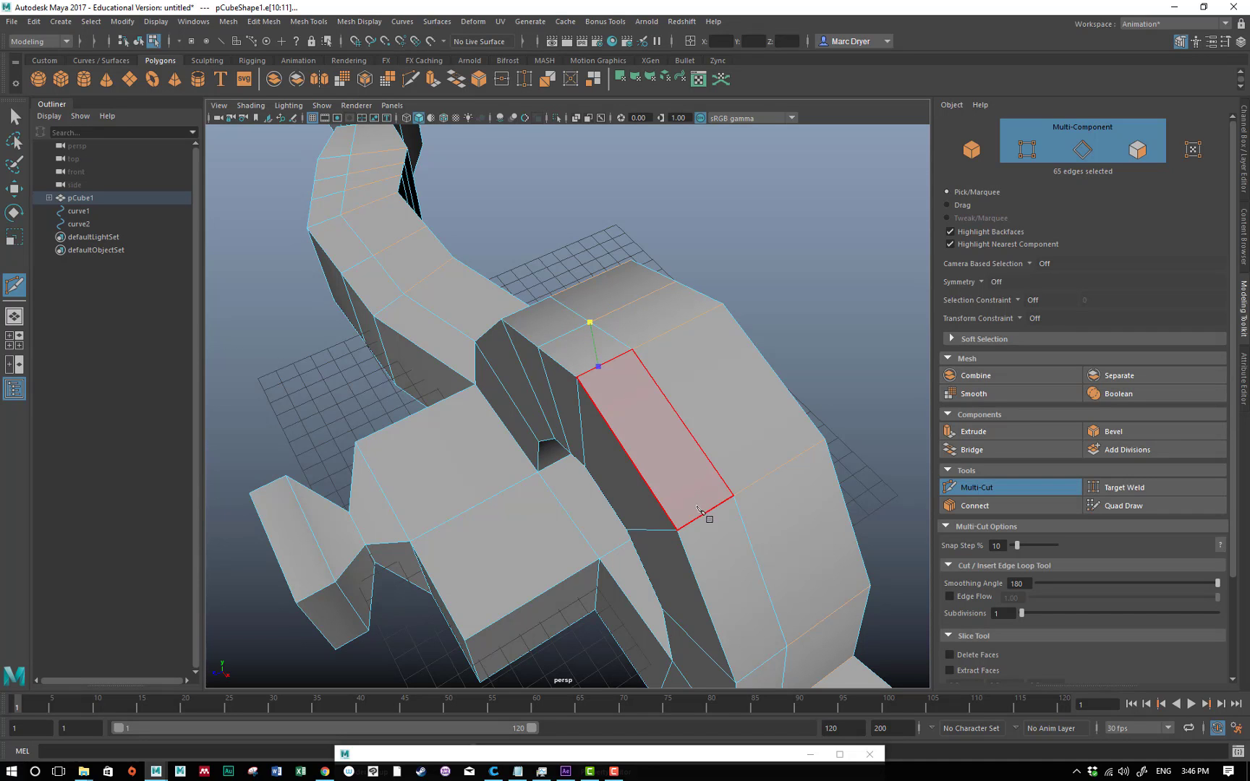
left_click(697, 517)
left_click_drag(697, 517, 690, 471, "alt")
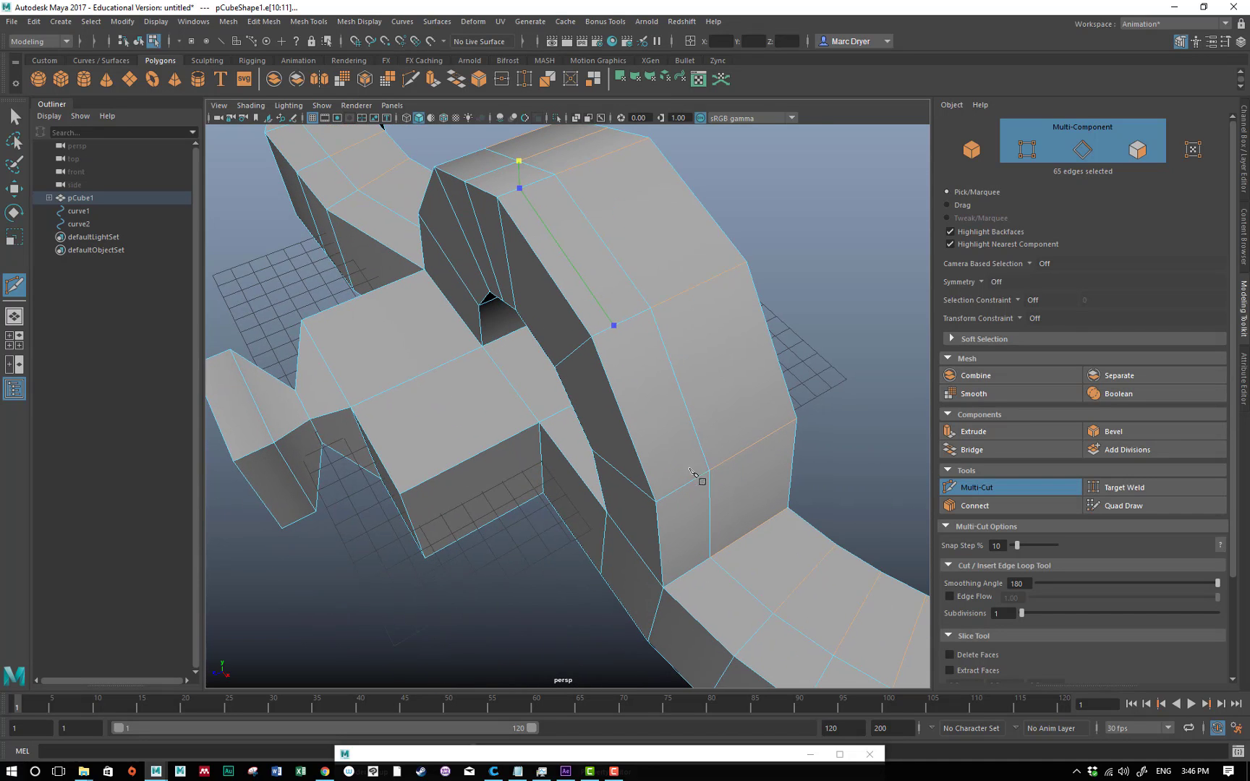
left_click(677, 489)
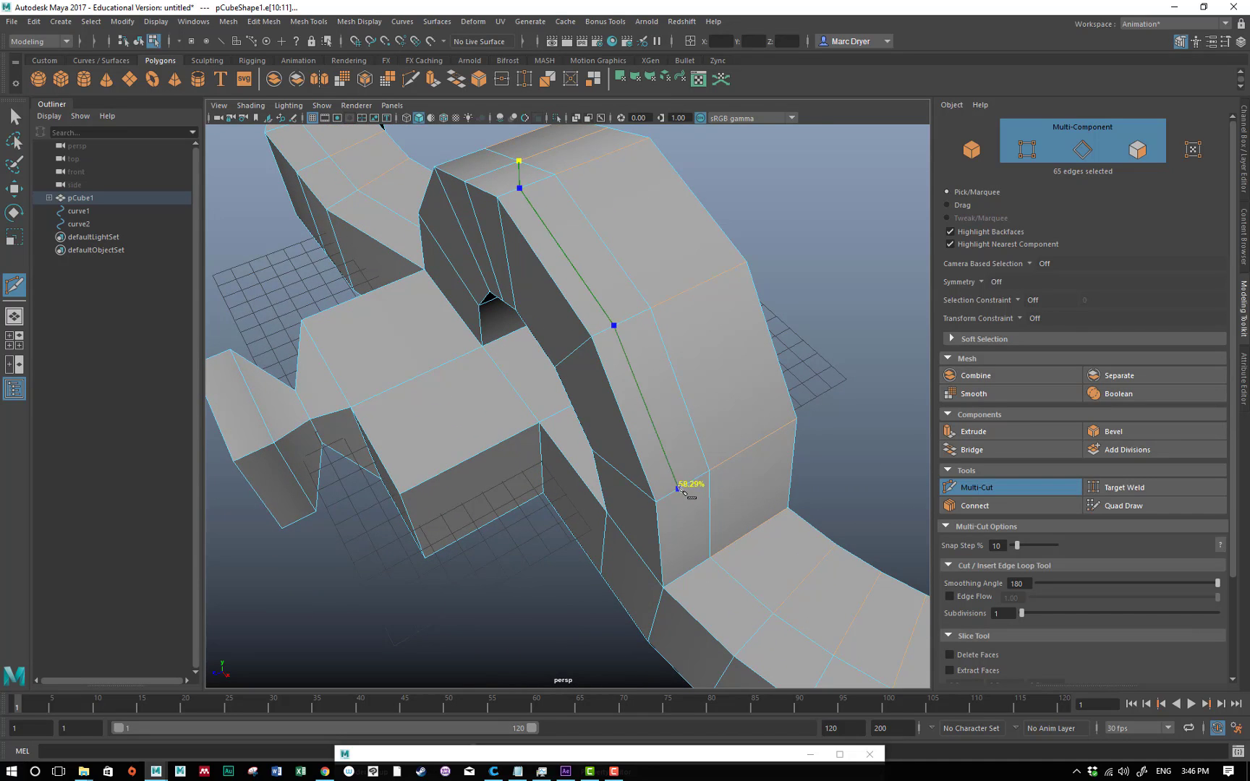
left_click(708, 558)
Step: Continue the cut back up the other side of the centre line to the crest vertex and commit the closed outline
left_click(735, 456)
left_click(693, 292)
left_click_drag(689, 276, 708, 318, "alt")
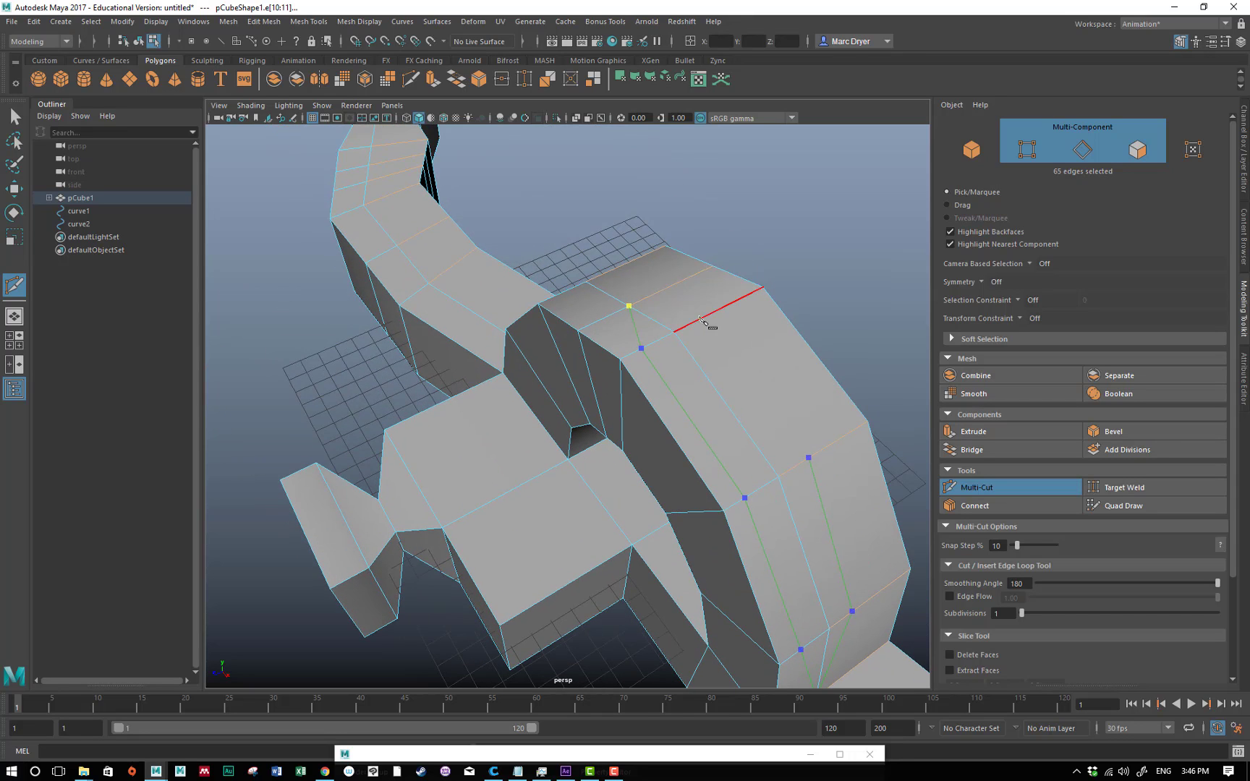
left_click(629, 307)
key("Return")
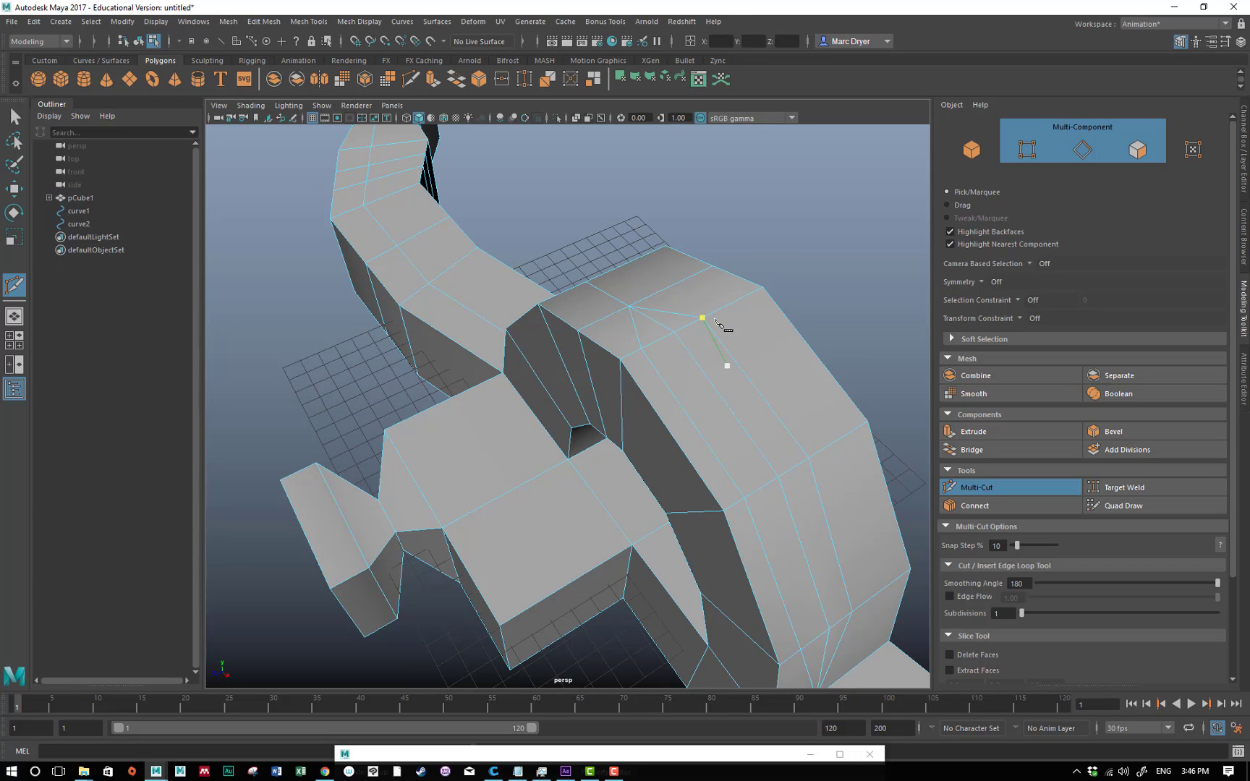
Step: Cut a lengthwise line of edges between the arch's centre line and the outline edge nearest the stubs
left_click_drag(716, 322, 696, 346, "alt")
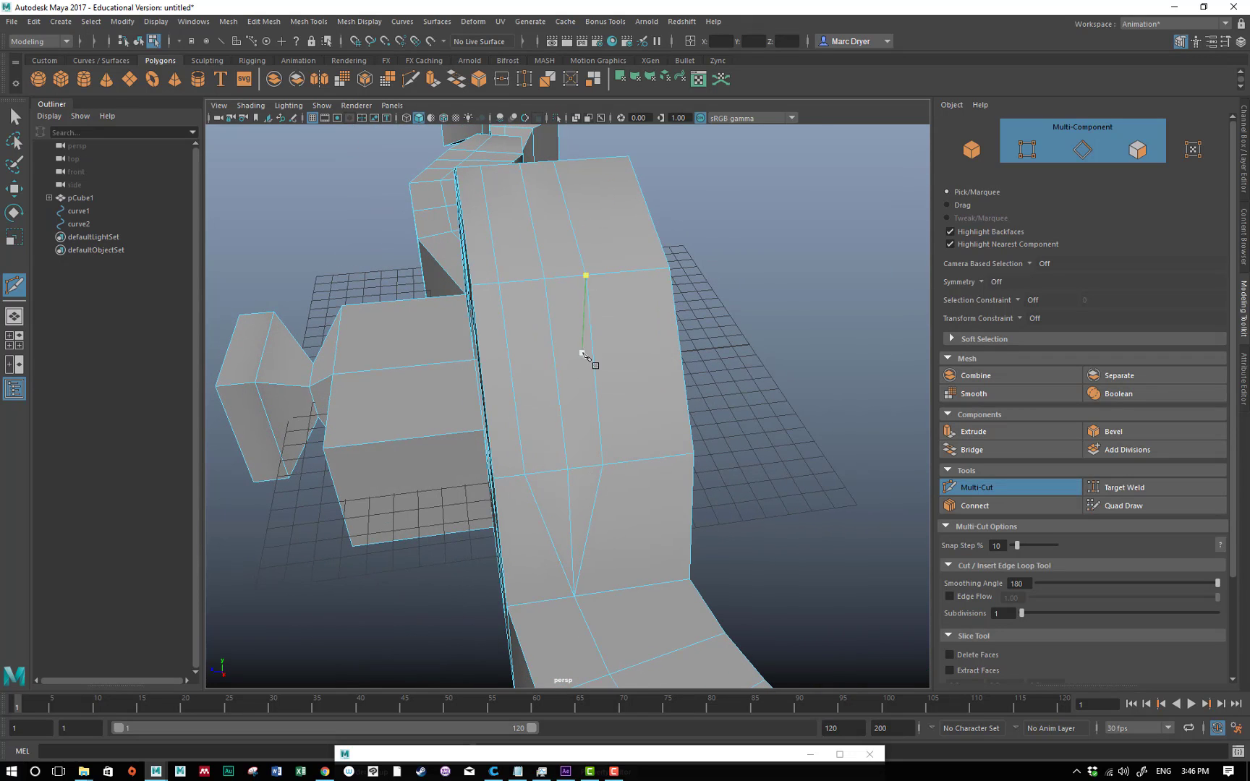
key("Return")
left_click_drag(541, 259, 545, 282, "alt")
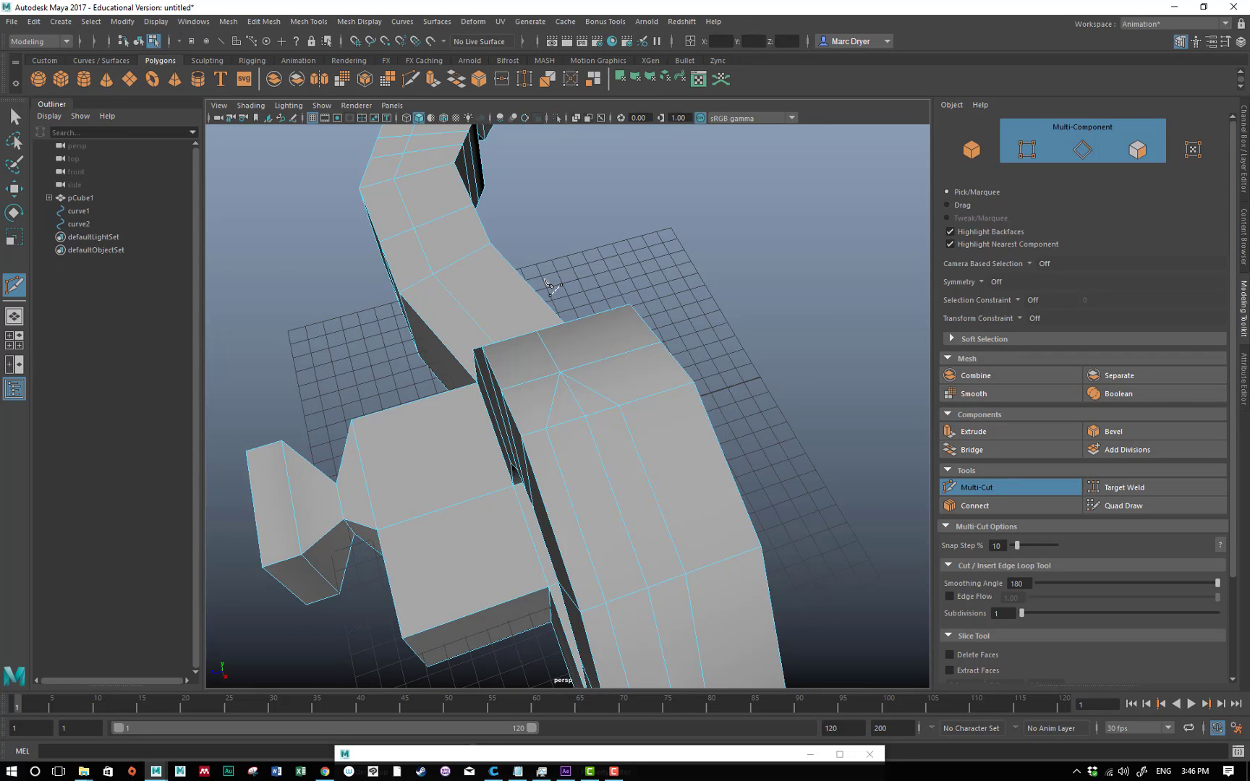
left_click_drag(767, 394, 698, 292, "alt")
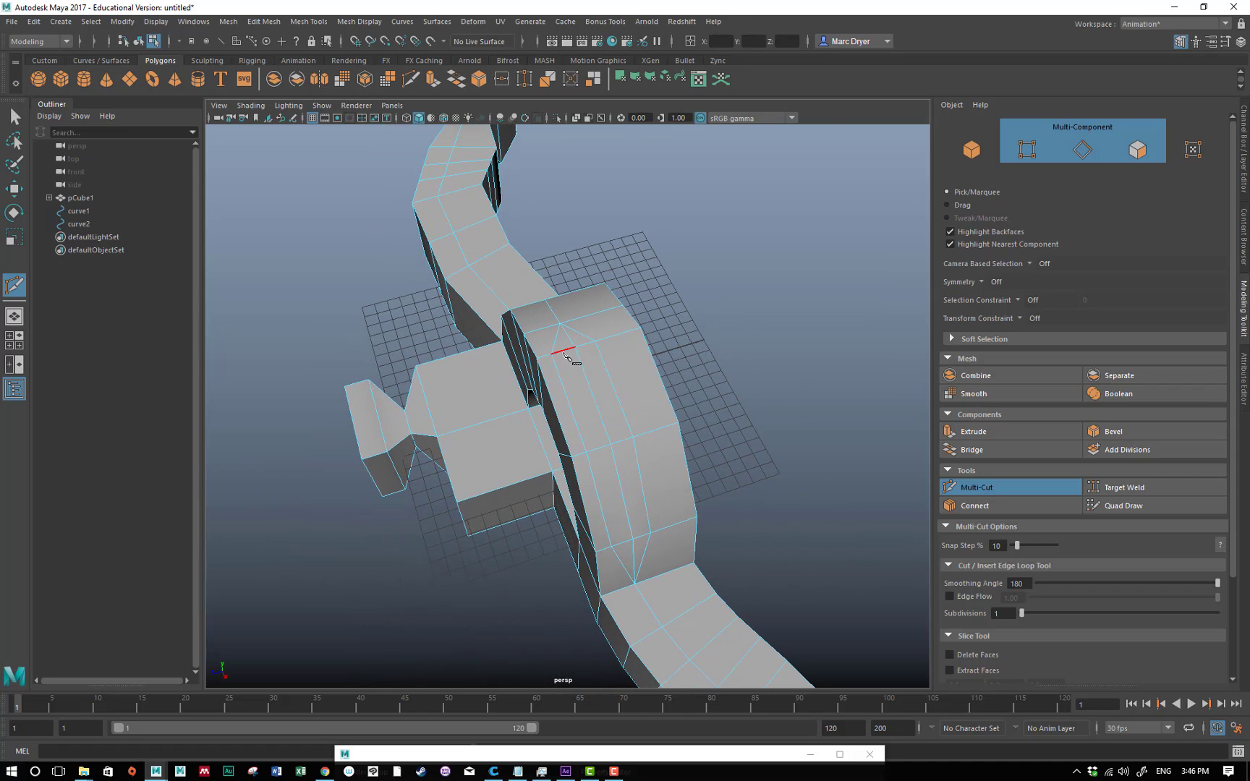
left_click(562, 351)
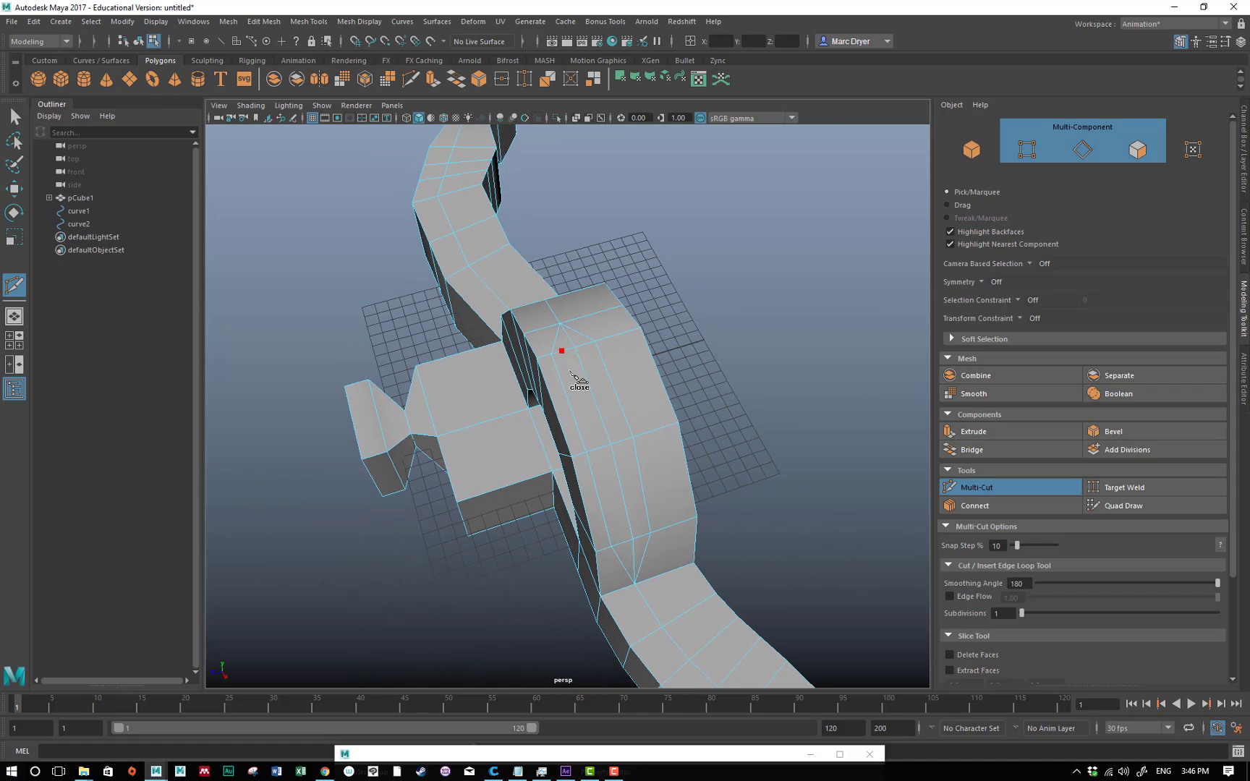
left_click(606, 471)
left_click(626, 542)
key("Return")
Step: Cut a matching lengthwise line between the centre line and the outline edge on the side away from the stubs
left_click(584, 345)
left_click(621, 441)
left_click(642, 536)
key("Return")
Step: Move the three middle vertices of the arch's centre line inward to about X 10.33, Y 9.83 to sink a groove, and restore smooth preview
left_click_drag(577, 418, 606, 414, "alt")
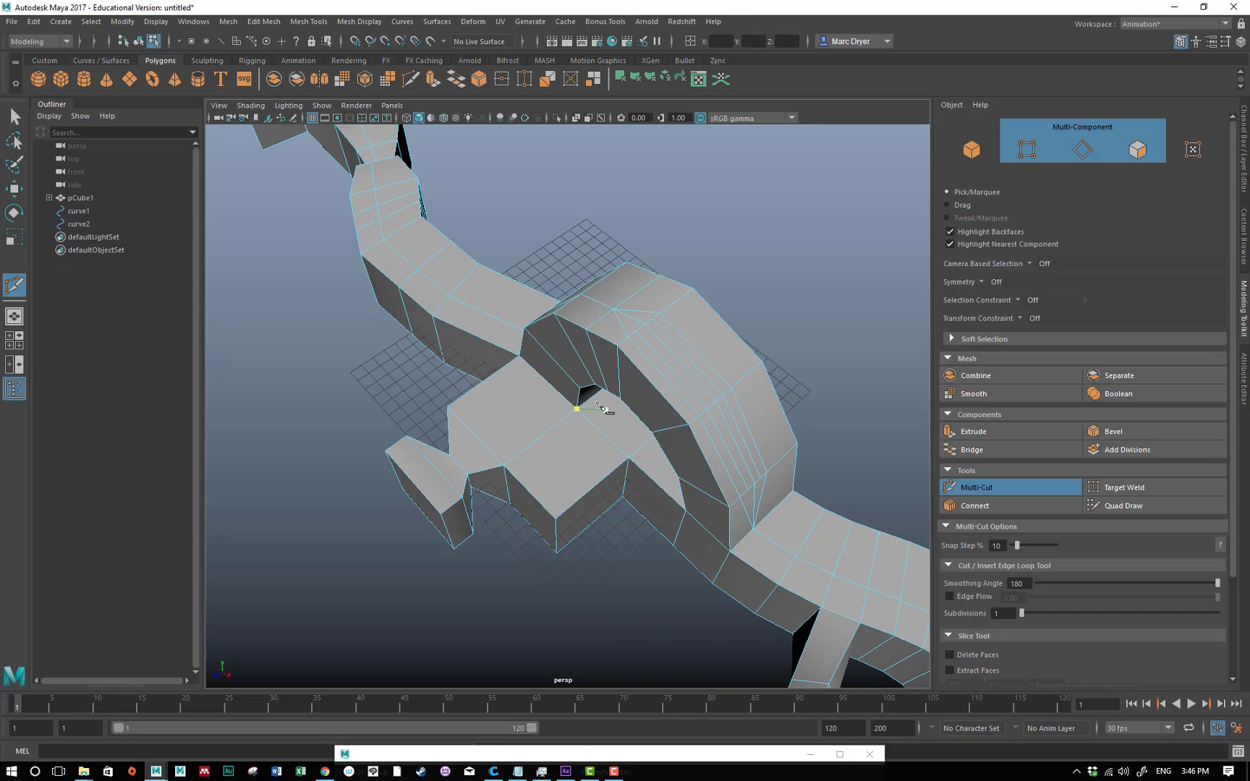
right_click_drag(602, 408, 756, 363, "alt")
middle_click_drag(755, 362, 587, 389, "alt")
key("q")
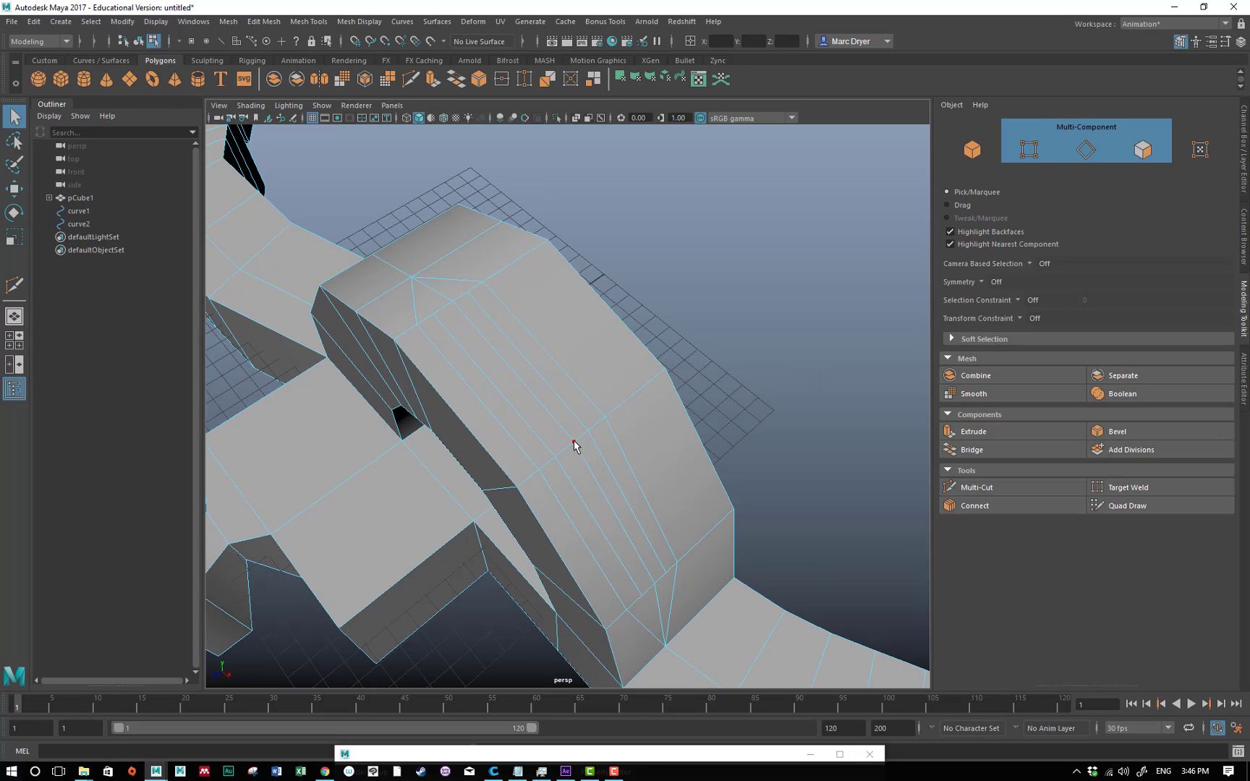
right_click_drag(573, 443, 501, 420)
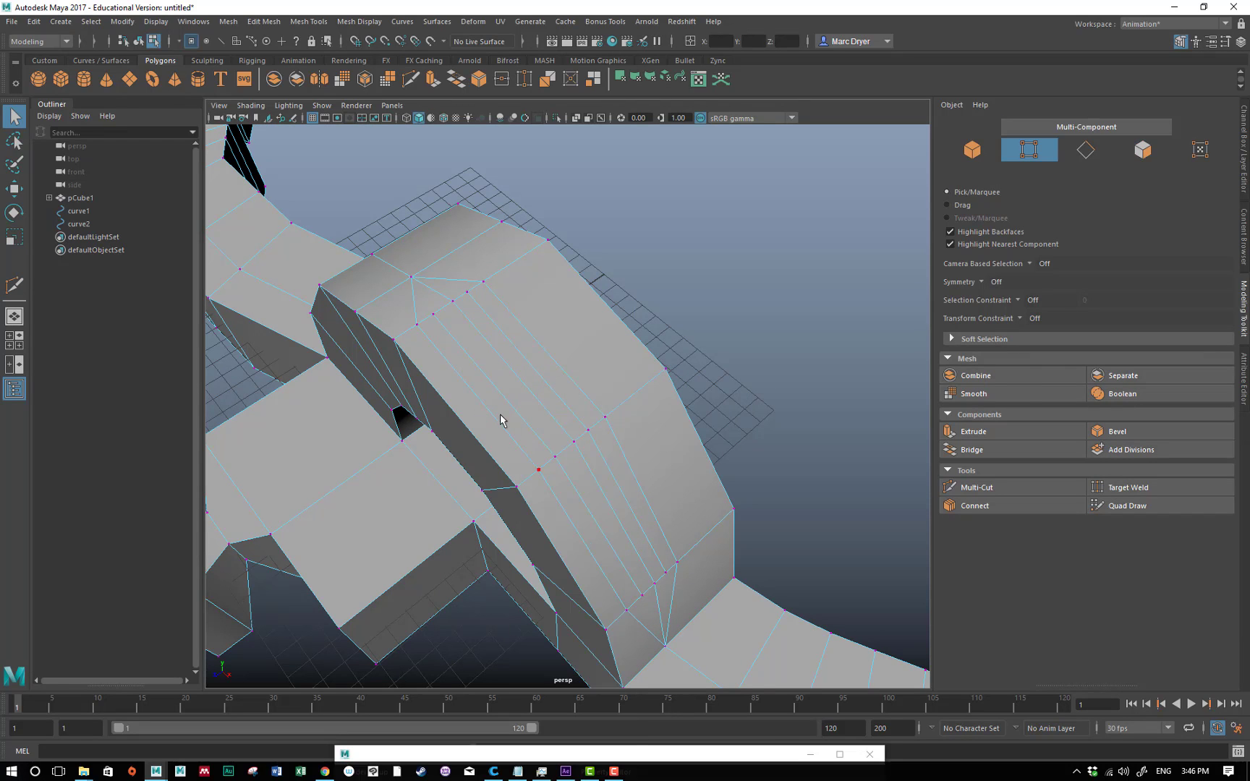
left_click(573, 442)
left_click(453, 301, "shift")
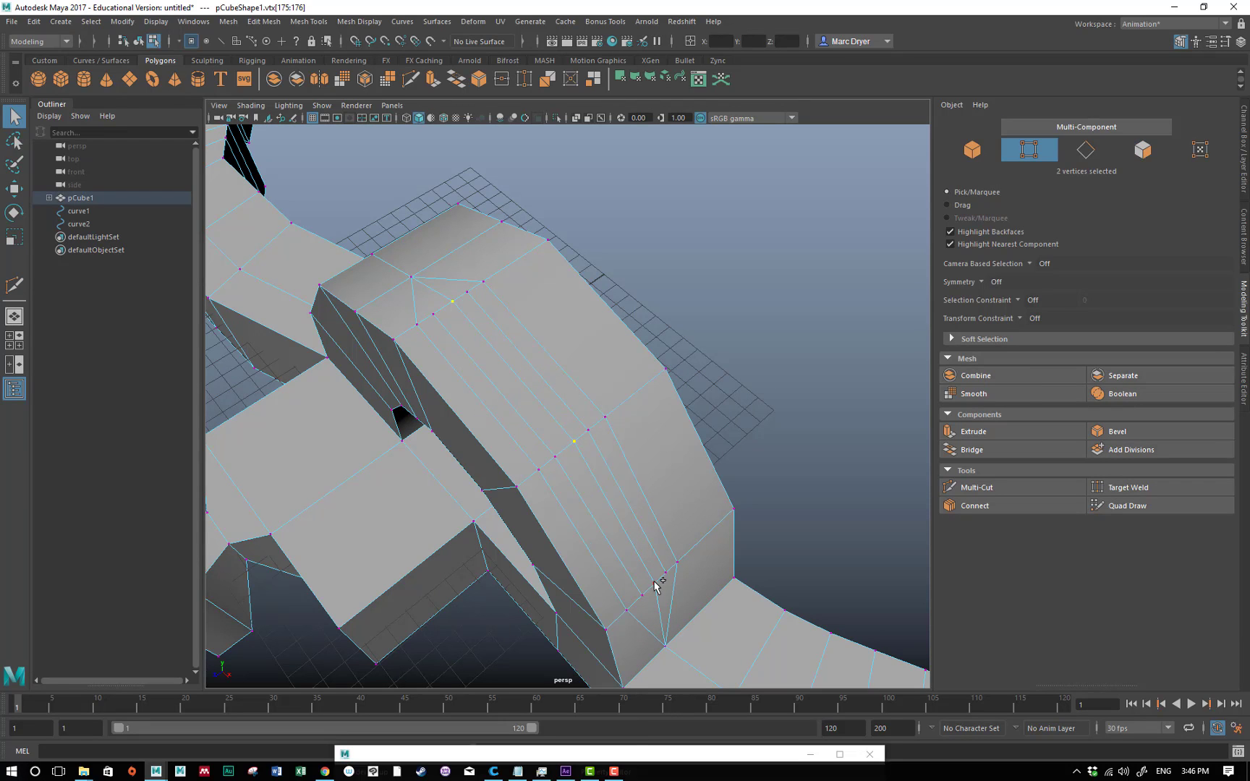
left_click_drag(627, 507, 648, 469, "alt")
key("w")
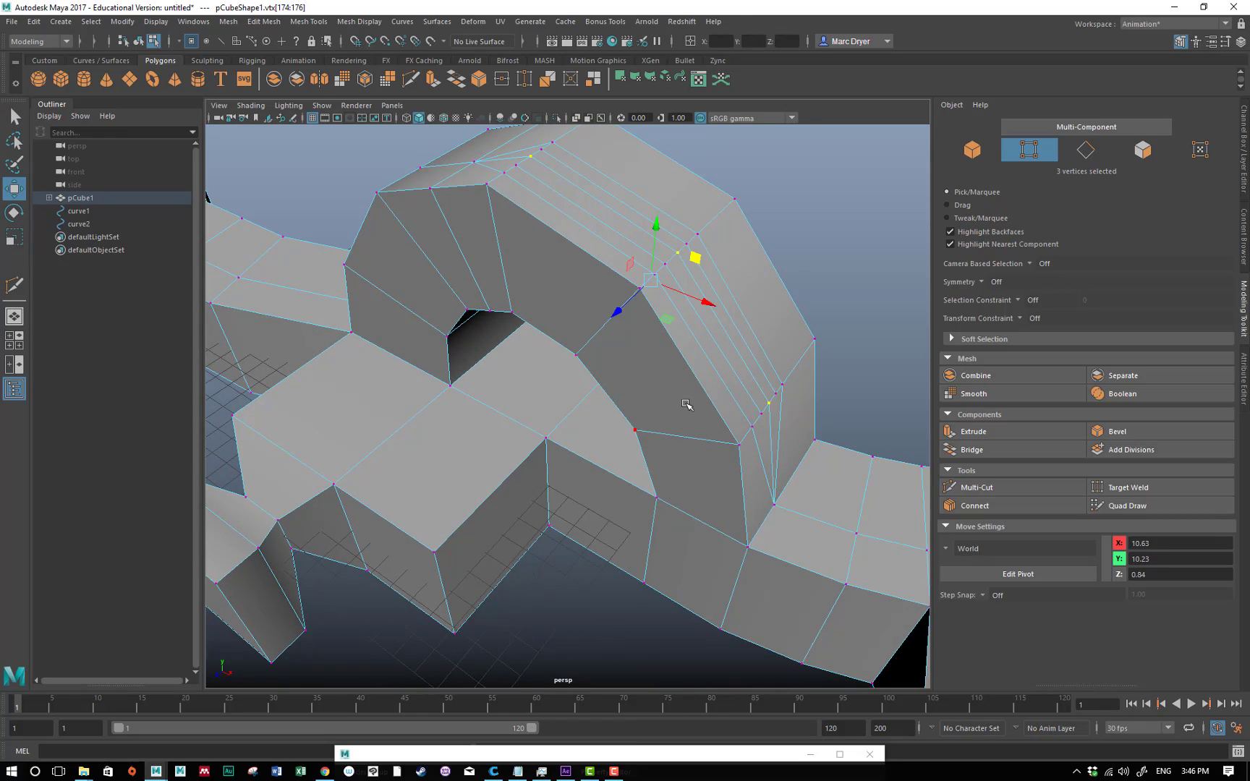
left_click_drag(689, 405, 514, 299, "alt")
key("3")
middle_click_drag(514, 298, 611, 403, "alt")
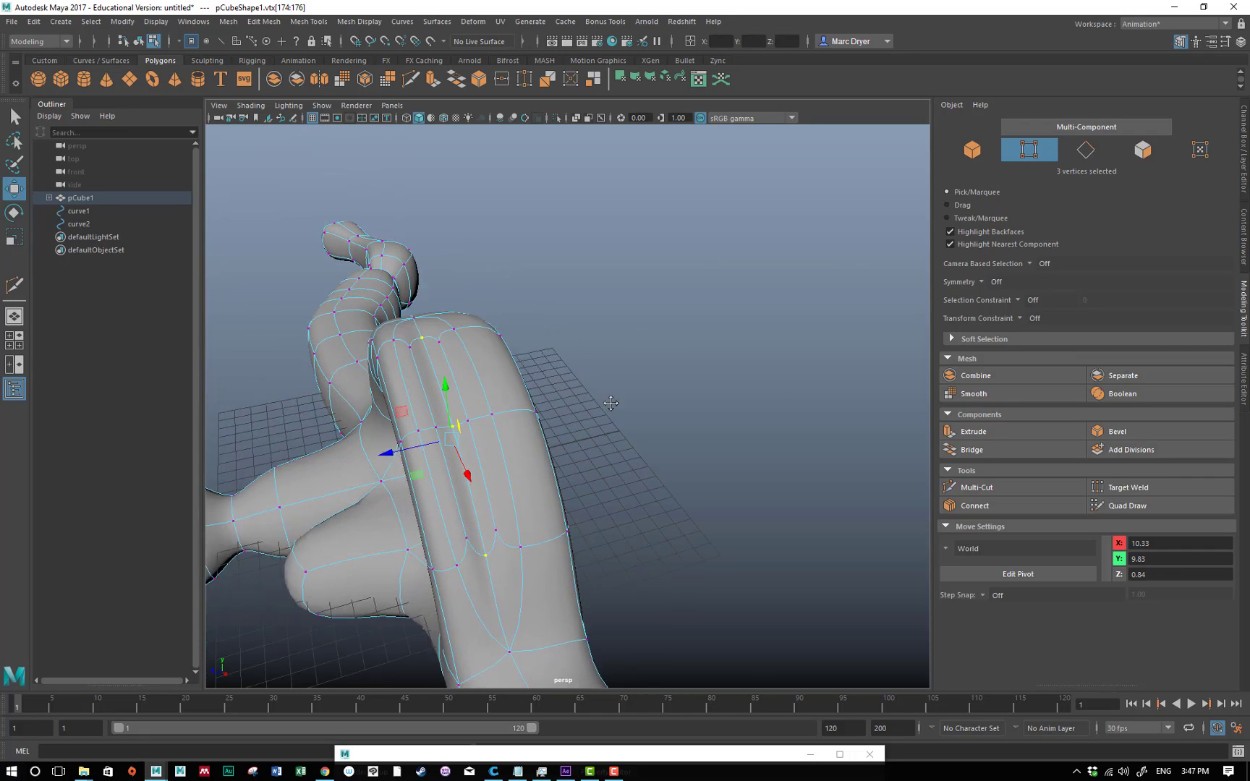
Step: Select the six vertices flanking the groove and scale them toward each other across the arch to narrow it into a crease
left_click_drag(611, 404, 601, 415, "alt")
left_click(443, 390)
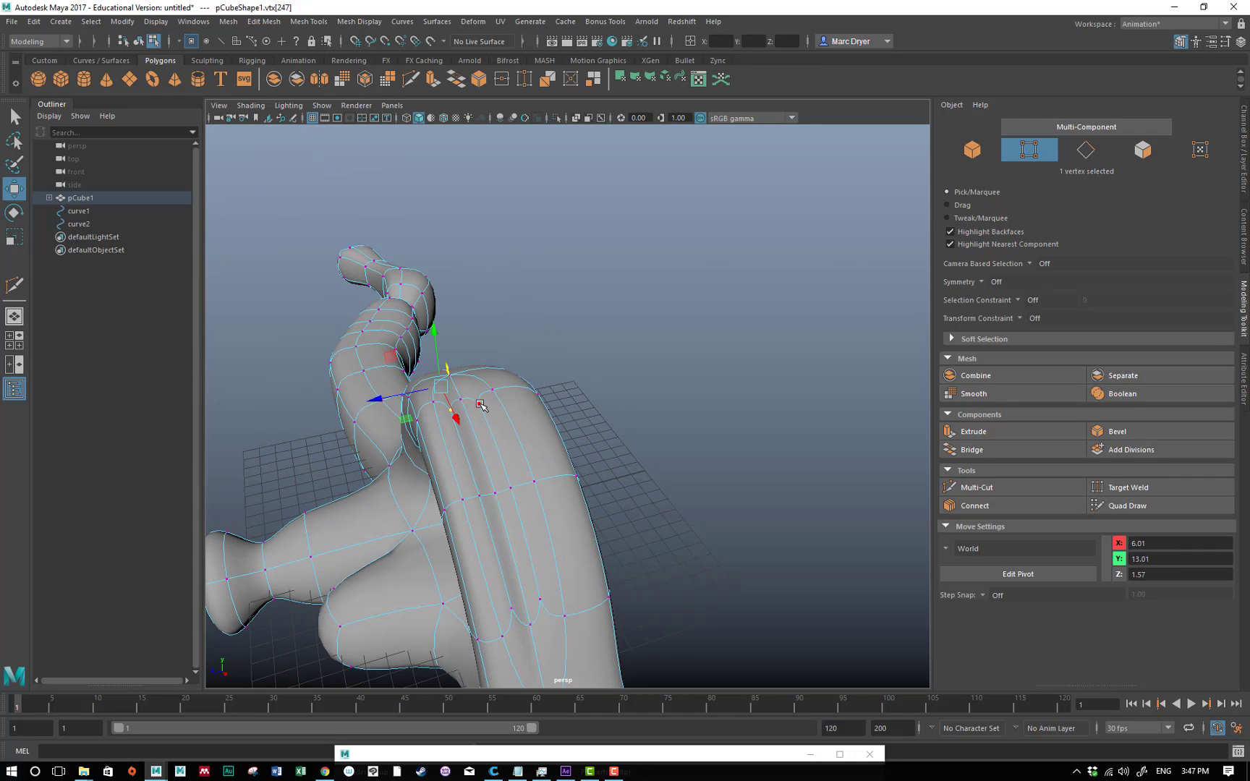
left_click(479, 404, "shift")
left_click(479, 496, "shift")
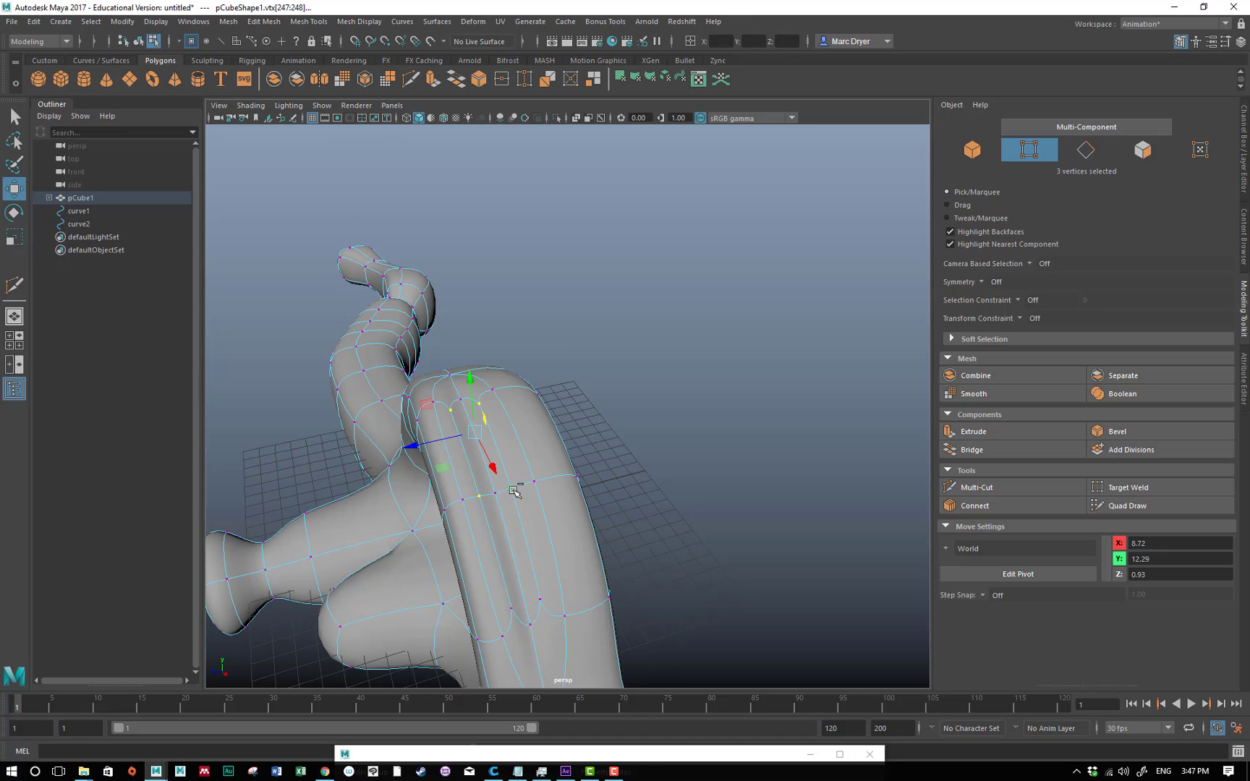
left_click(512, 608, "shift")
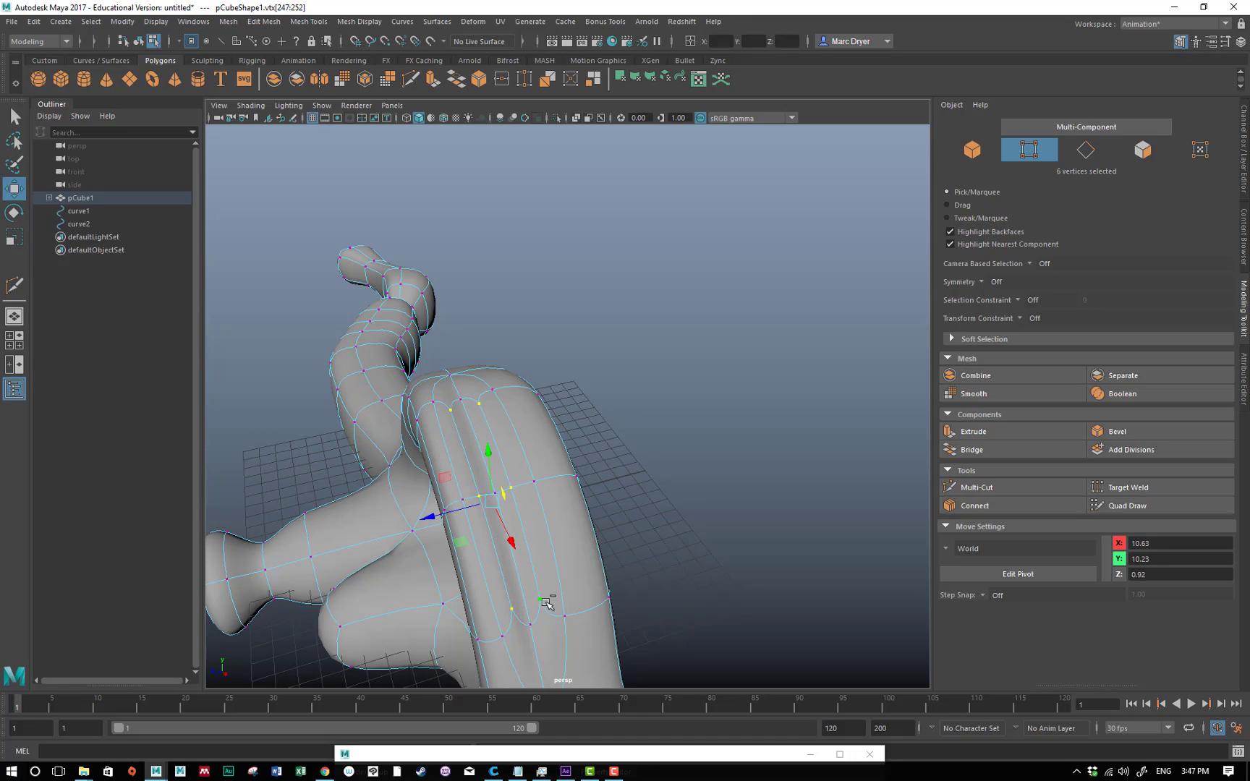
key("r")
left_click_drag(438, 519, 489, 506)
Step: Return the mesh to object selection and deselect it to inspect the creased arch
left_click_drag(586, 469, 692, 445, "alt")
right_click_drag(692, 445, 732, 370)
left_click(779, 354)
left_click_drag(779, 354, 676, 345, "alt")
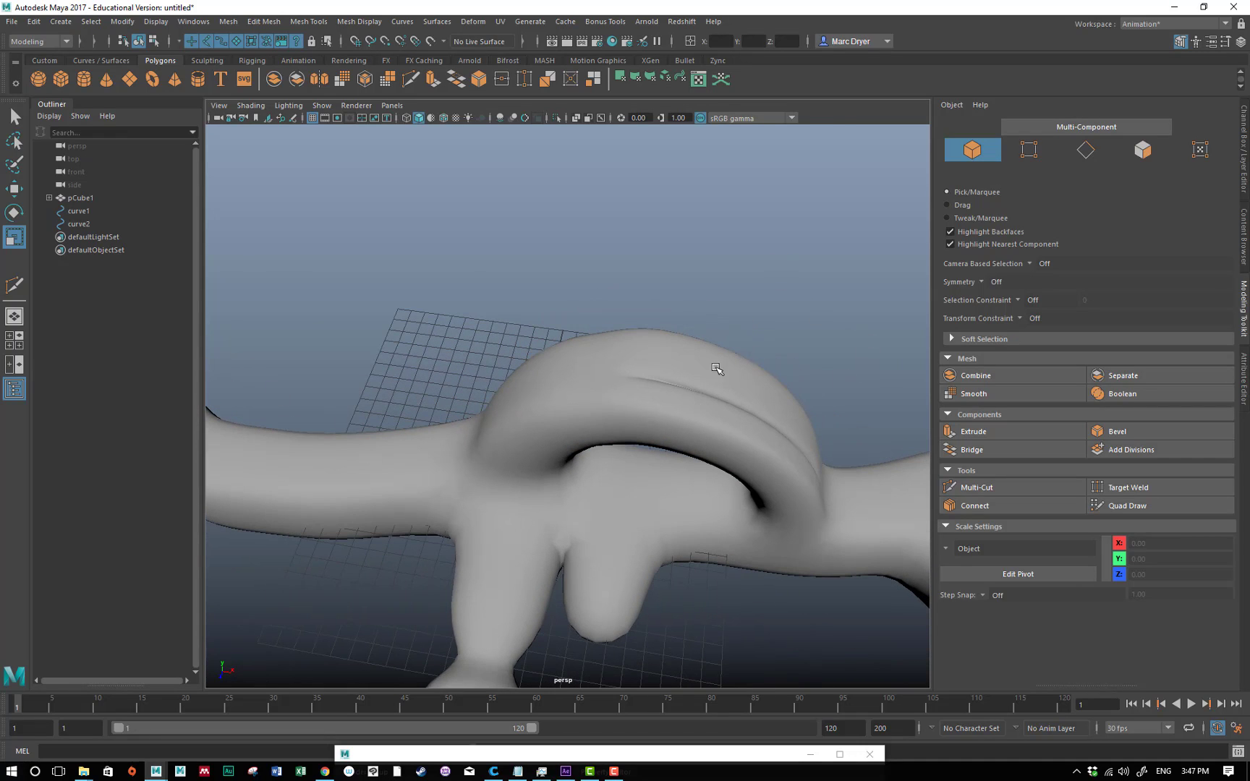
Step: Select the tubular mesh and inspect the creased arch and the adjoining tubes from several sides
left_click_drag(715, 369, 507, 411, "alt")
left_click(542, 413)
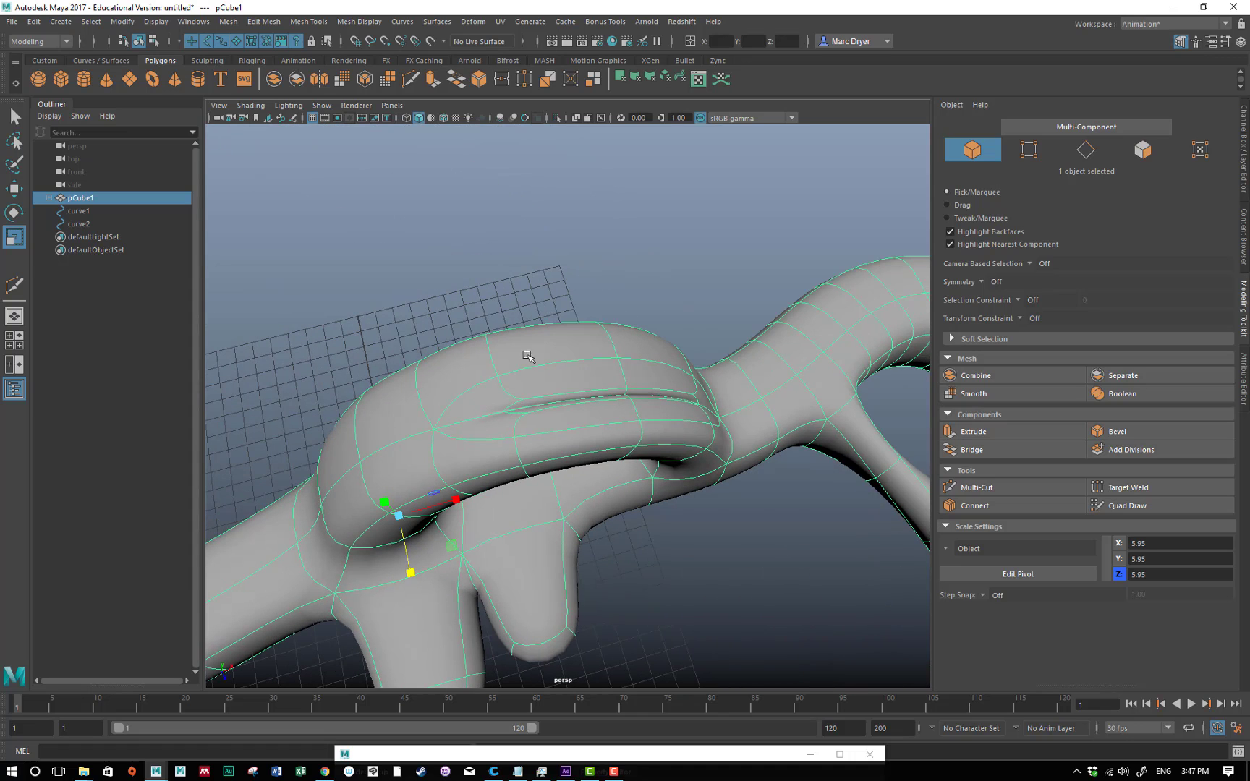
mouse_move(504, 316)
left_mouse_down("alt")
mouse_move(390, 279)
mouse_move(323, 283)
mouse_move(579, 311)
mouse_move(503, 295)
left_mouse_up("alt")
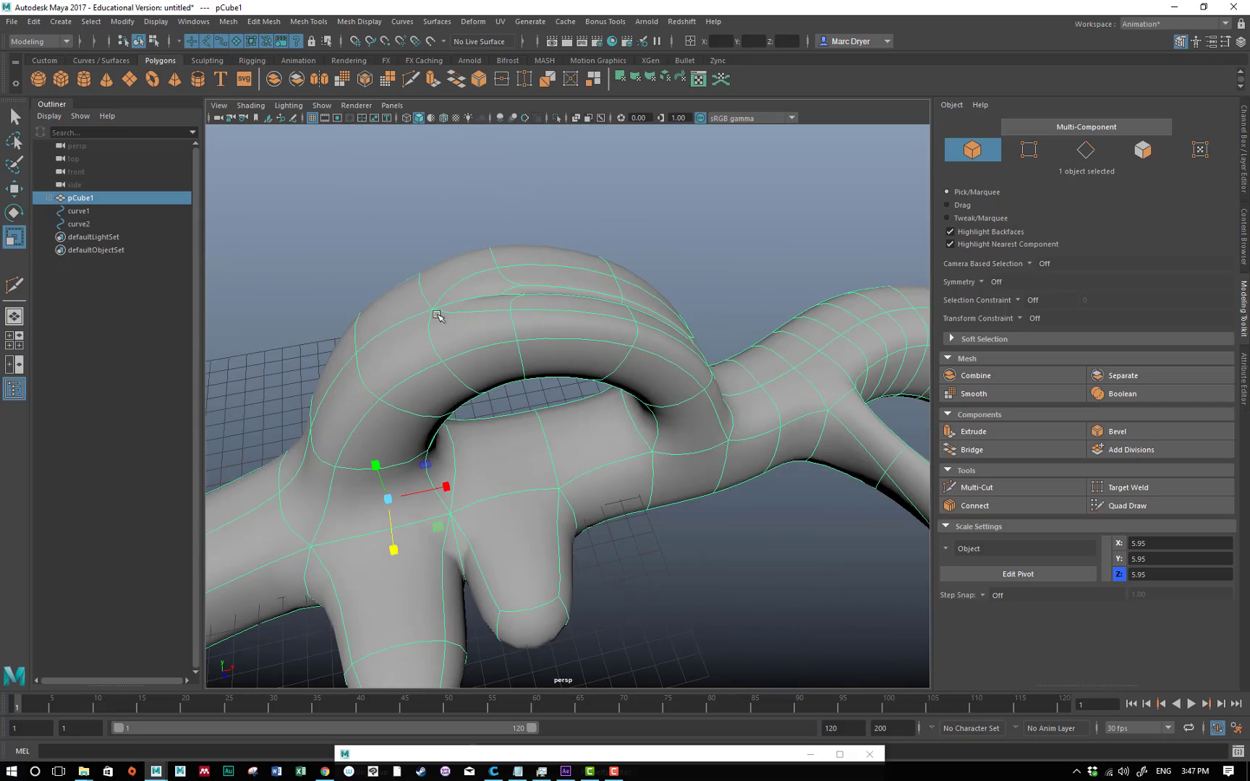
left_click_drag(391, 349, 638, 307, "alt")
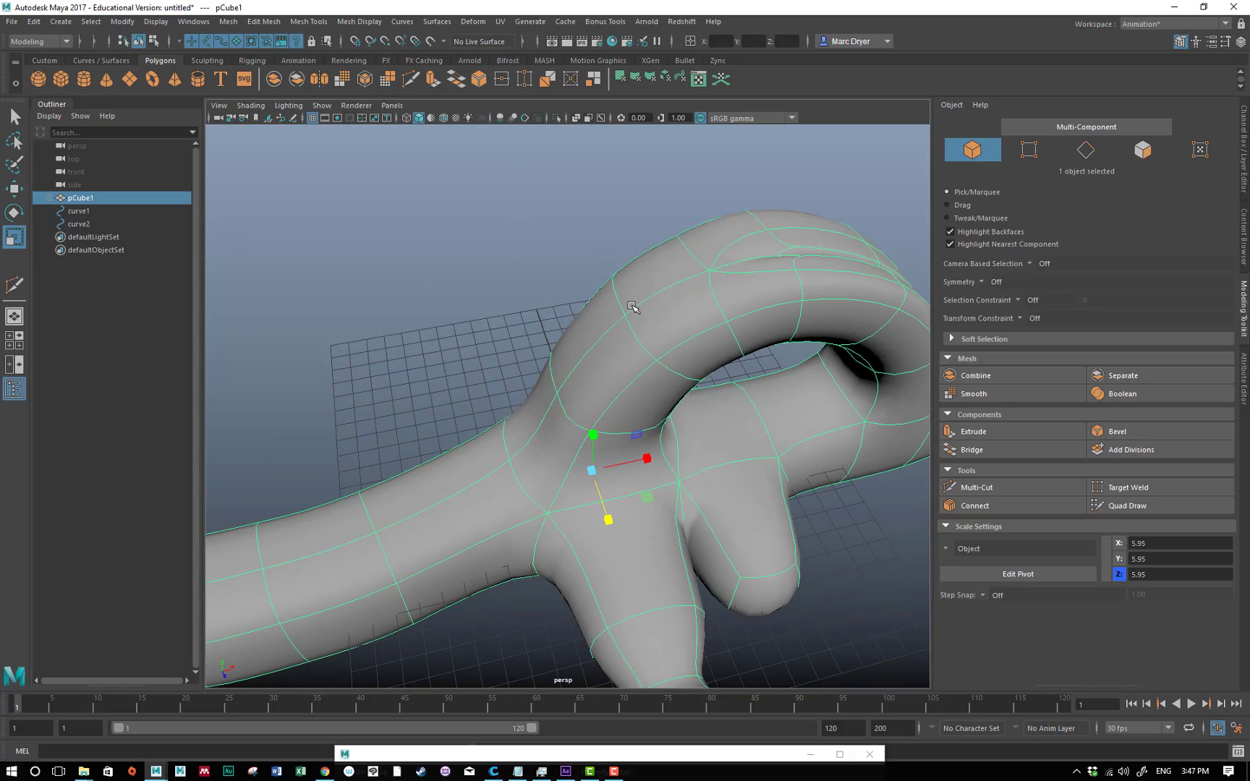
left_click_drag(739, 315, 509, 327, "alt")
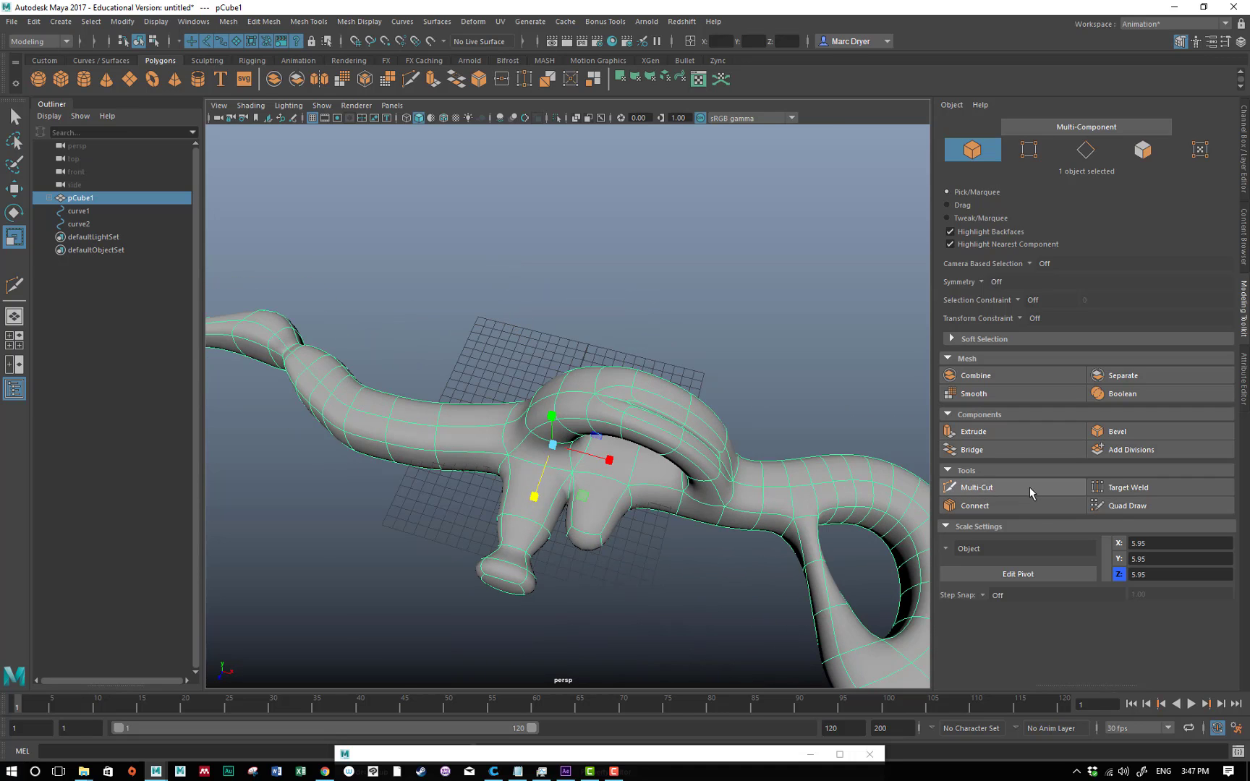
left_click_drag(636, 340, 580, 299, "alt")
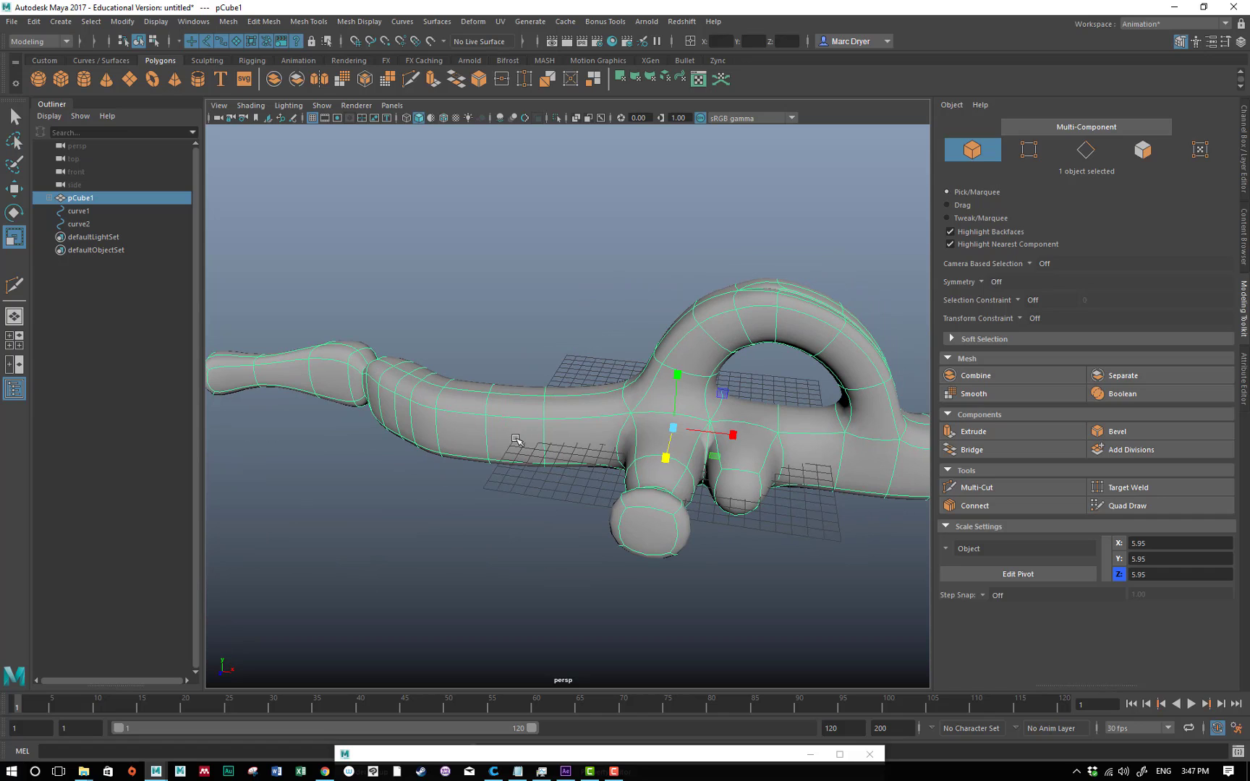
Step: Compare the mesh's unsmoothed display, smooth preview and combined cage-and-smooth display, ending on the unsmoothed one
key("1")
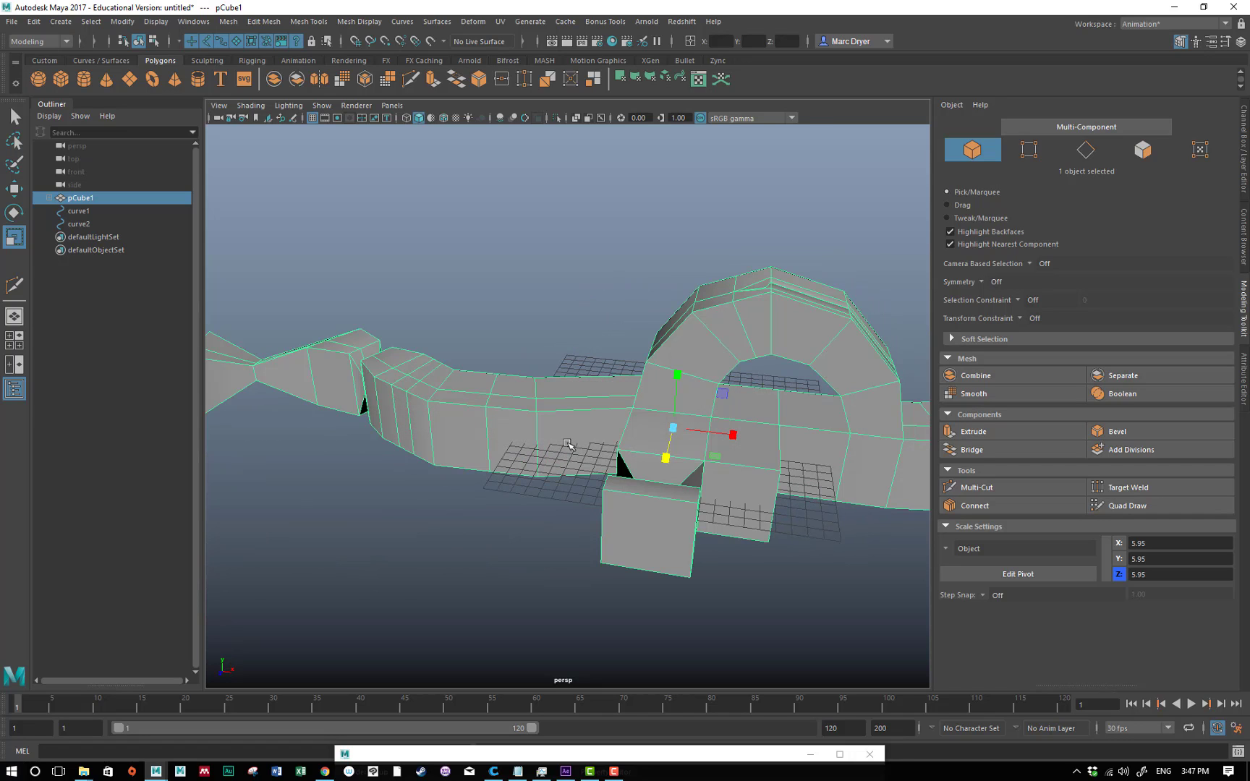
key("3")
key("1")
key("3")
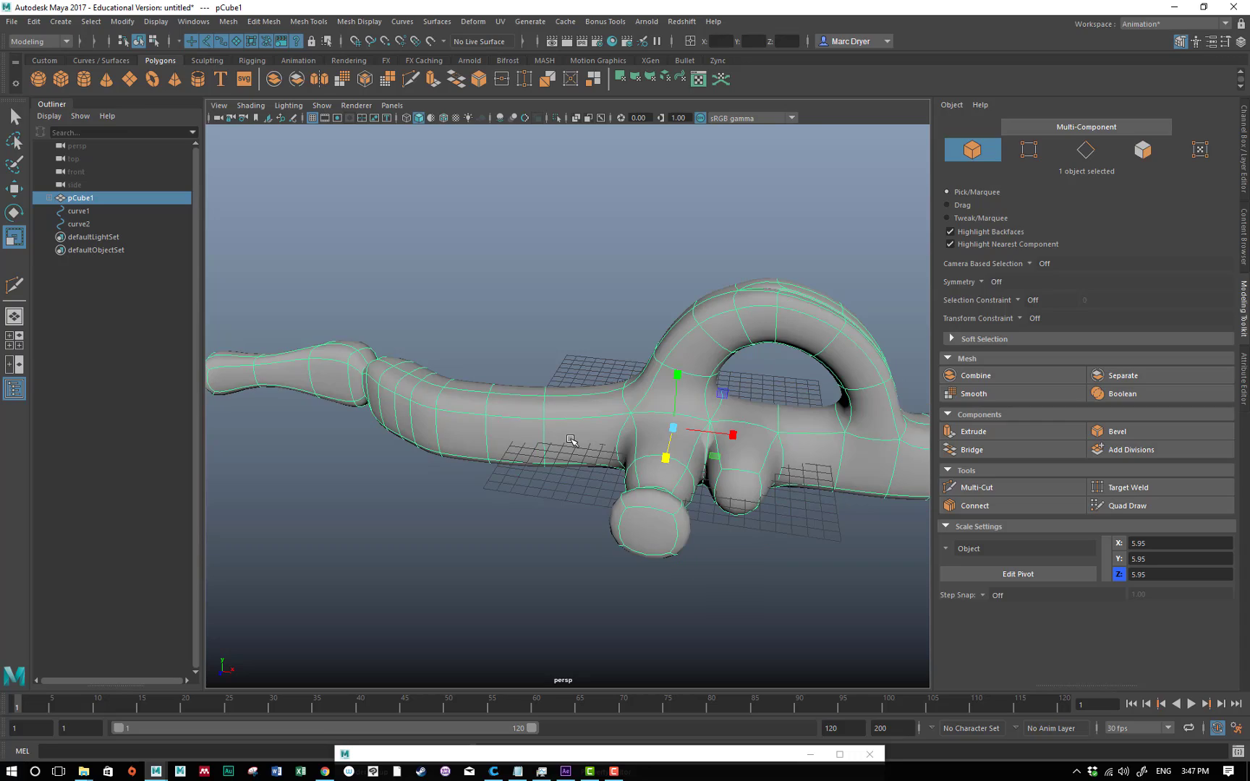
key("2")
left_click_drag(570, 439, 531, 441, "alt")
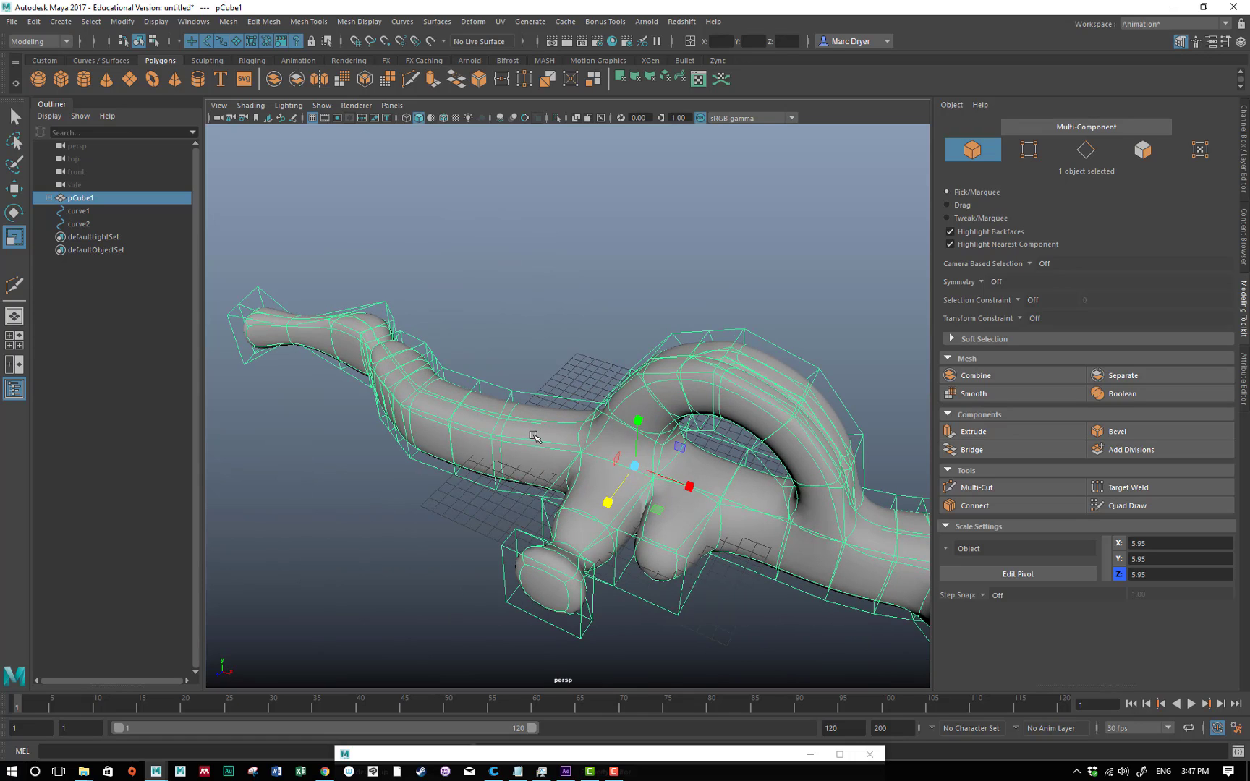
key("1")
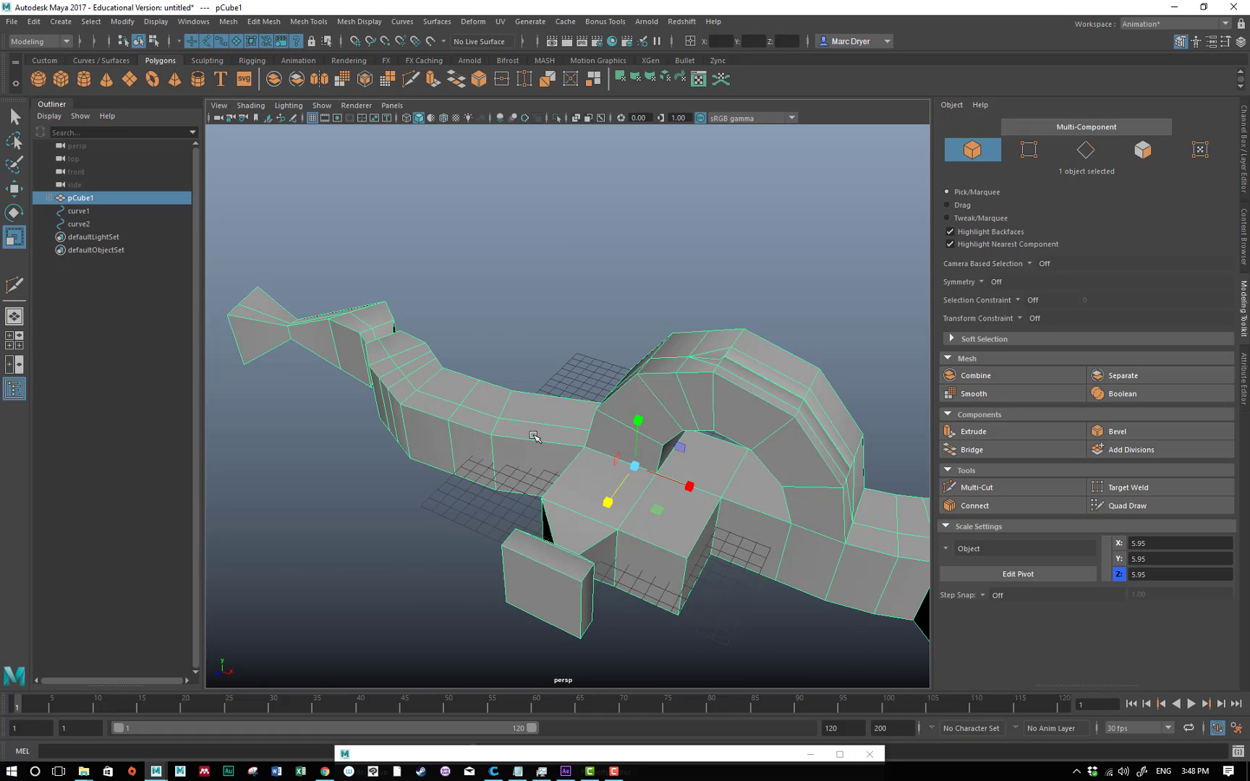
Step: Examine the low-poly segments of the curved tube up close against their smooth preview, ending on the unsmoothed display
left_click_drag(500, 335, 548, 335, "alt")
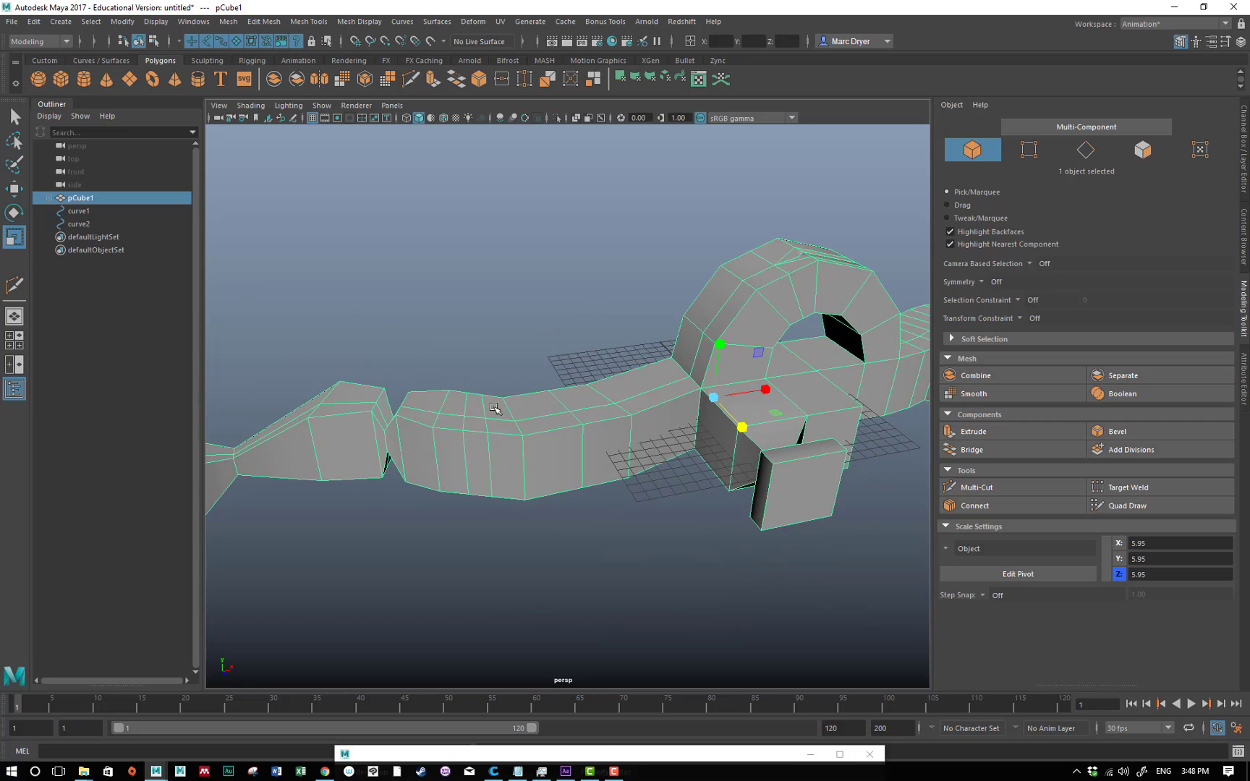
right_click_drag(493, 460, 564, 421, "alt")
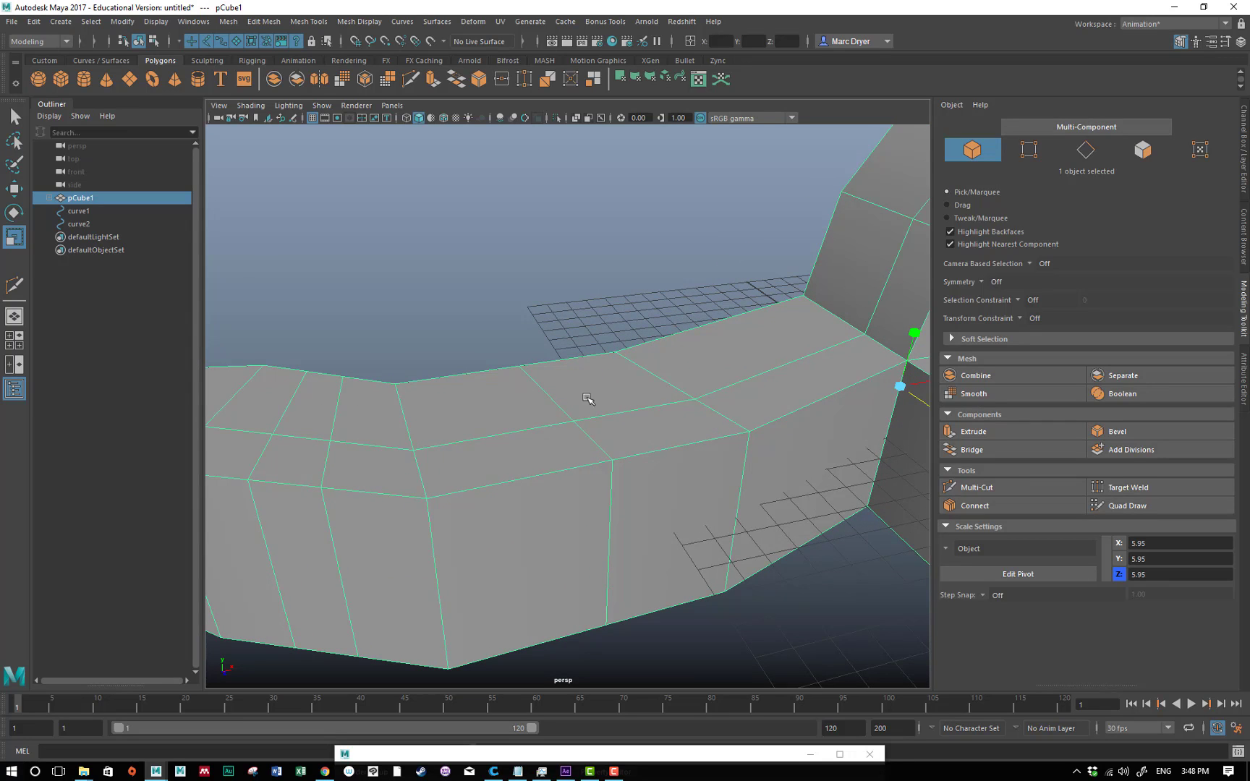
right_click_drag(708, 479, 661, 476, "alt")
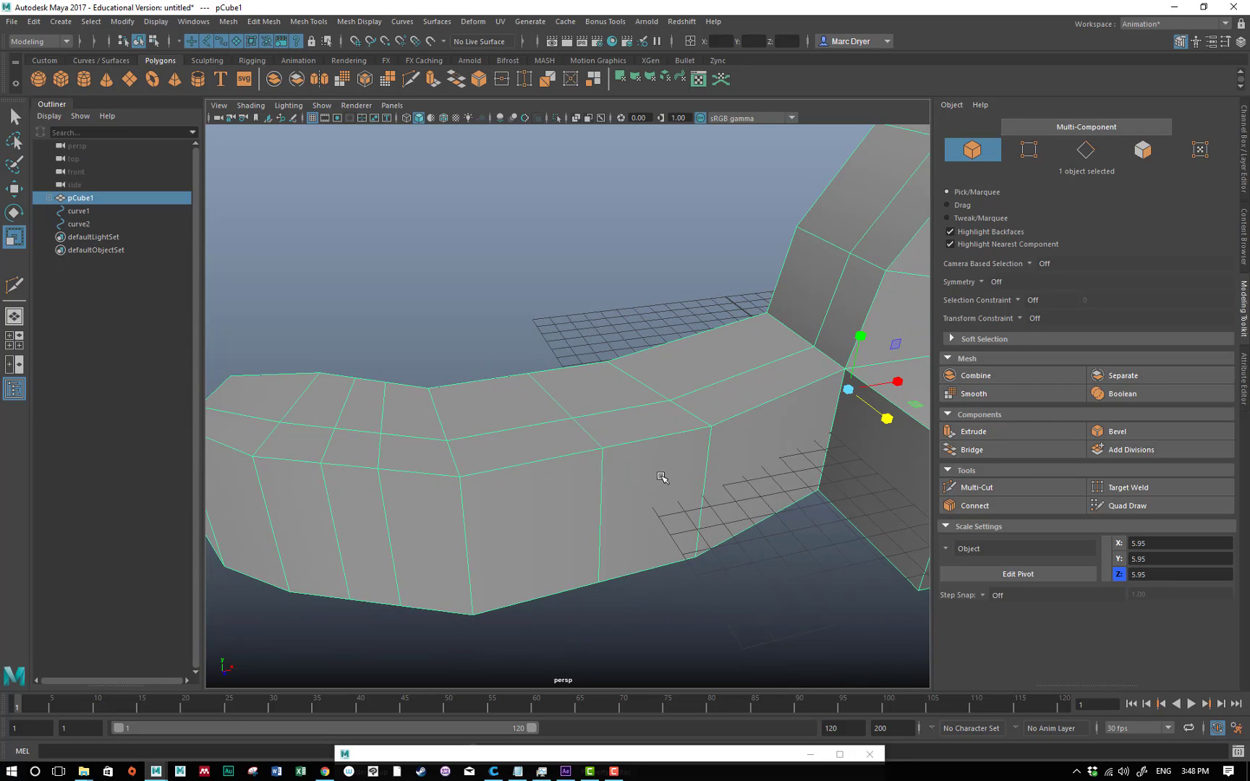
key("3")
right_click_drag(736, 442, 508, 373, "alt")
left_click_drag(508, 373, 424, 326, "alt")
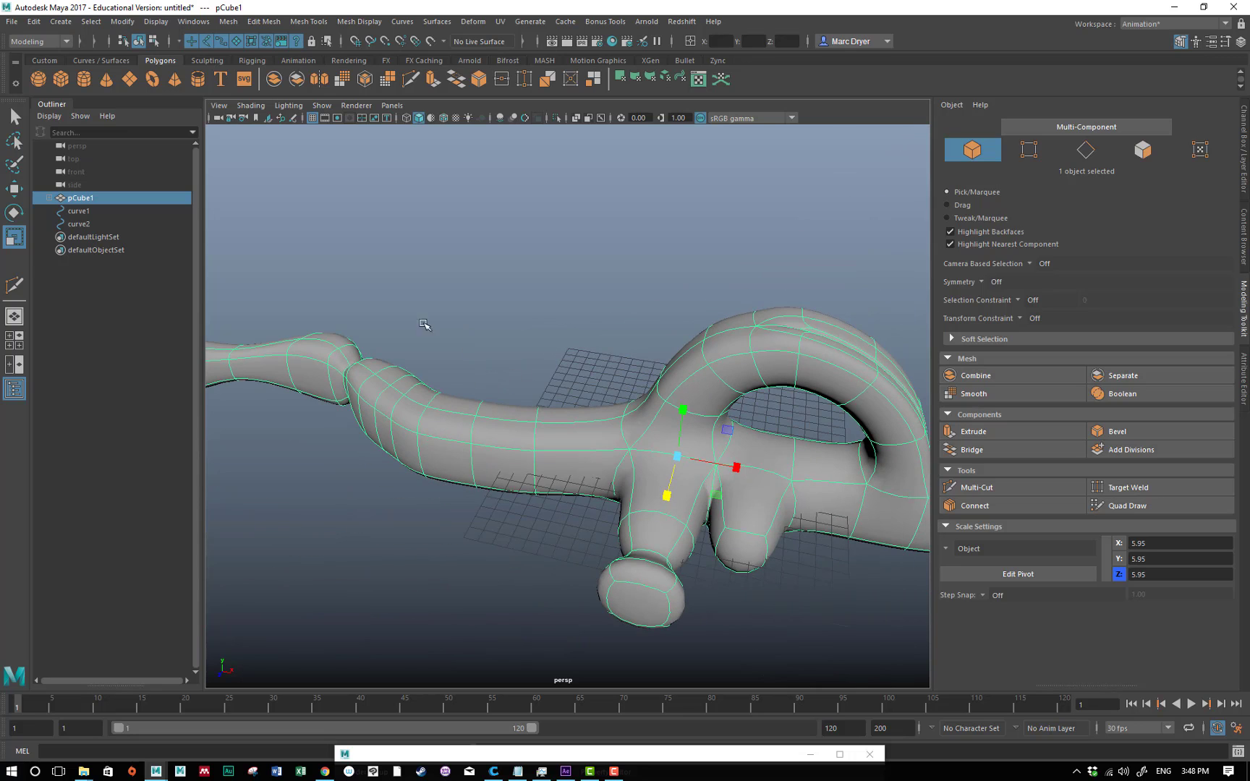
left_click_drag(397, 452, 466, 455, "alt")
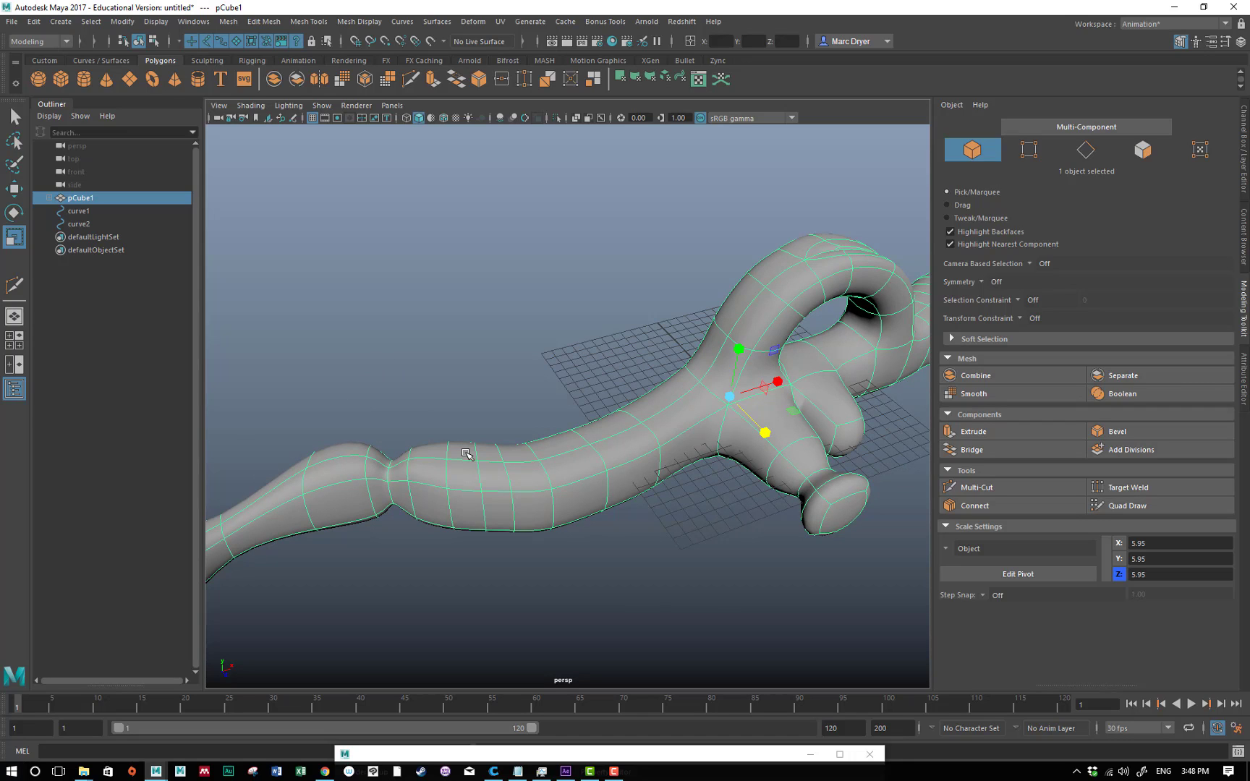
key("1")
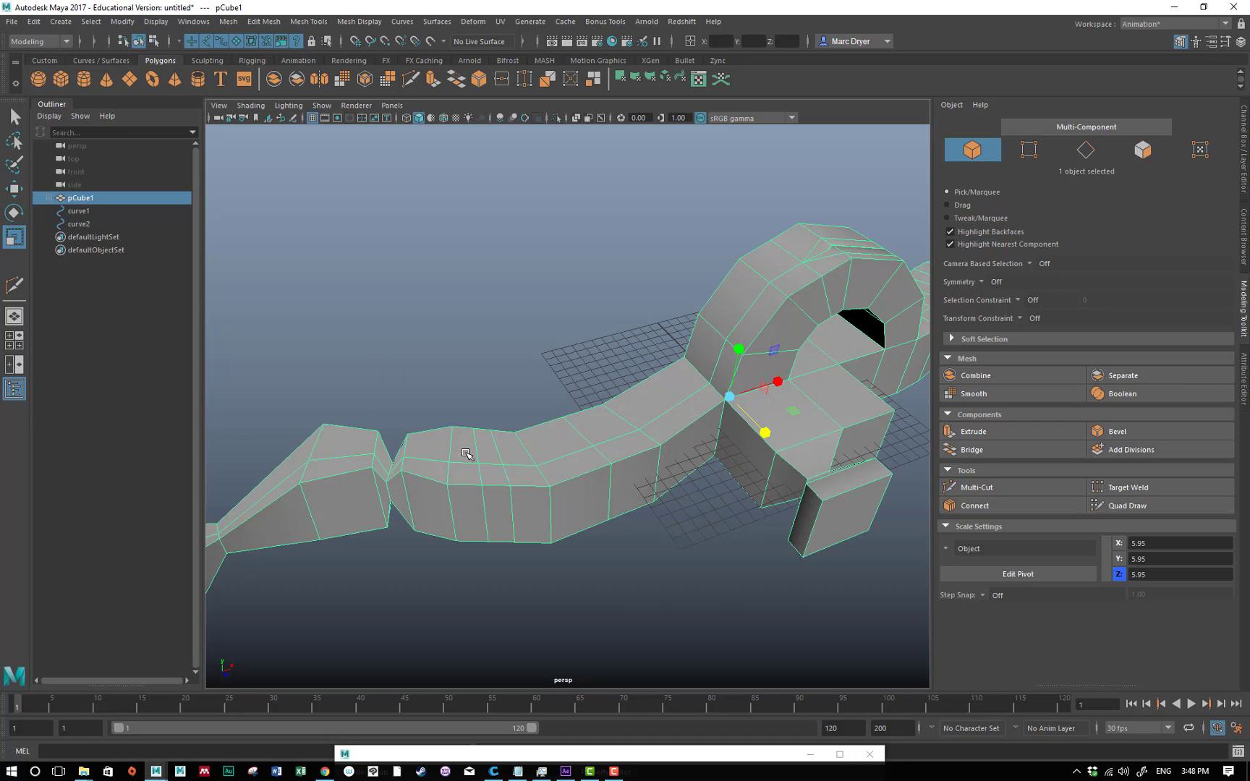
Step: Apply Smooth to the whole mesh with 3 divisions and reduce the divisions to 0
left_click(973, 394)
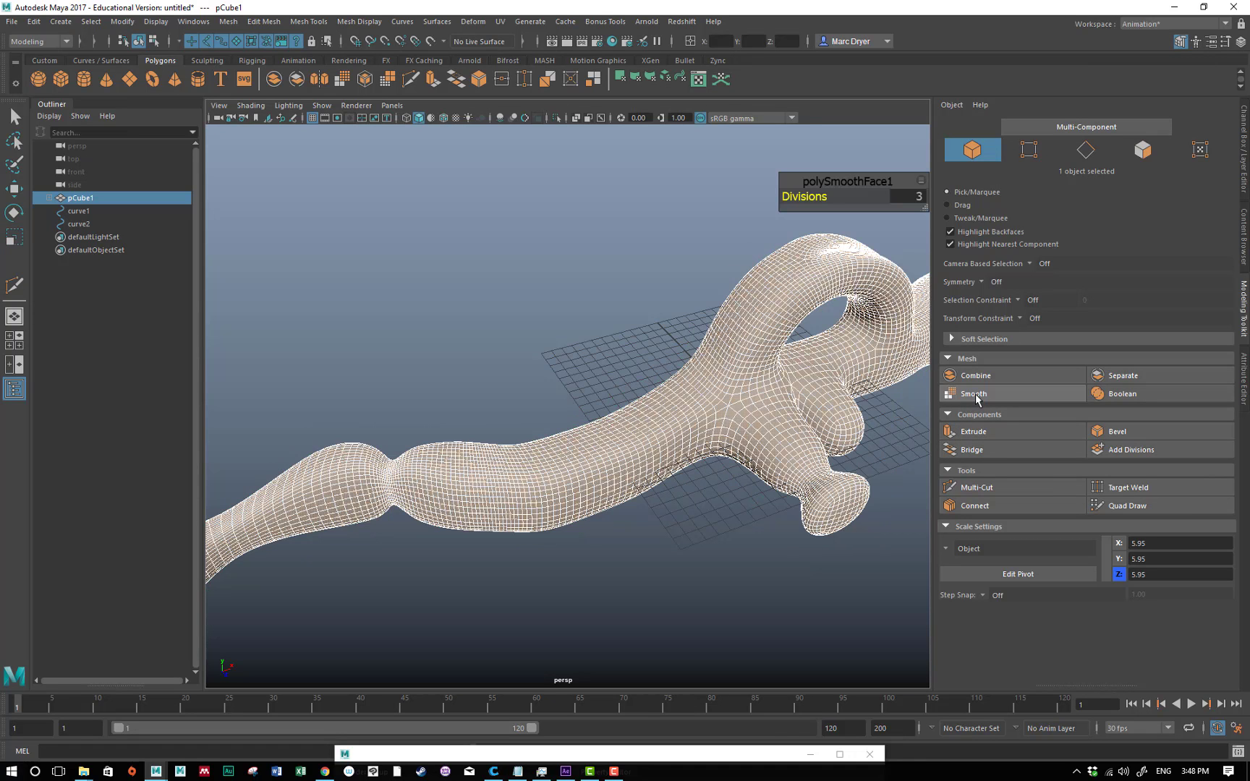
left_click_drag(862, 456, 807, 402, "alt")
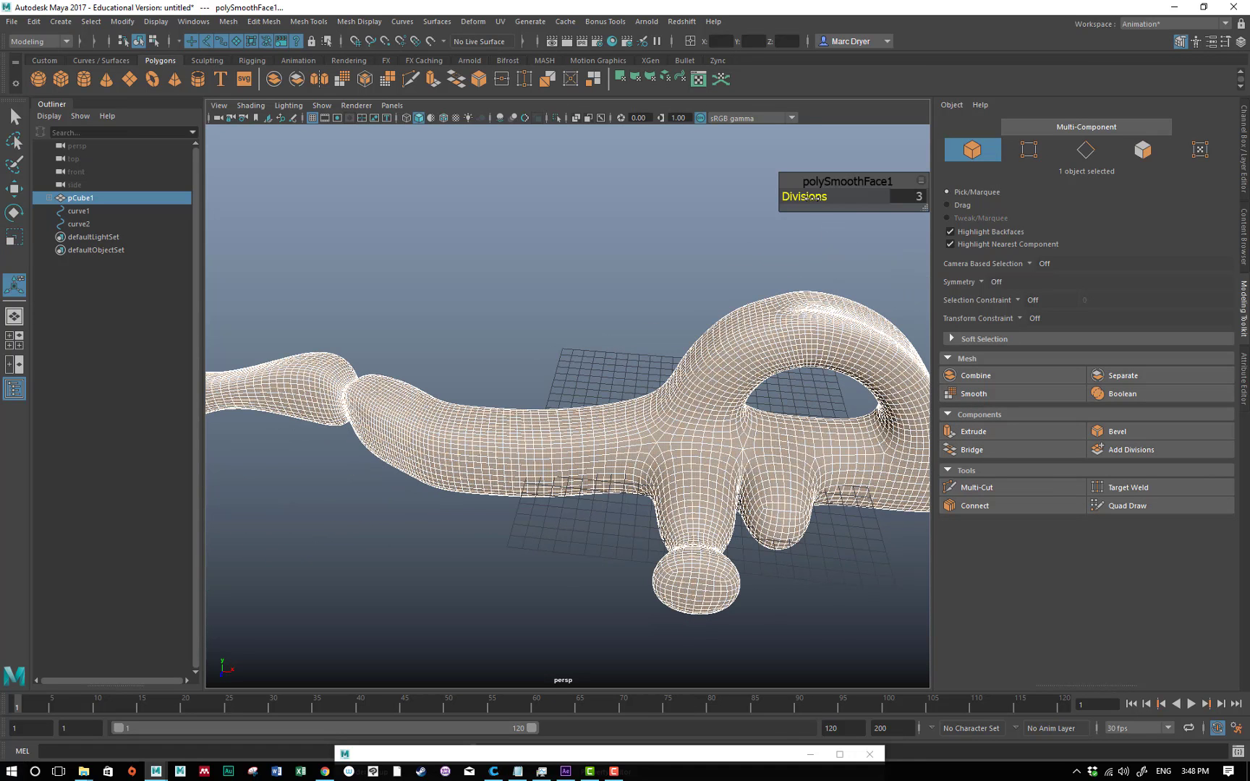
left_click_drag(809, 197, 807, 197)
left_click_drag(683, 299, 569, 455, "alt")
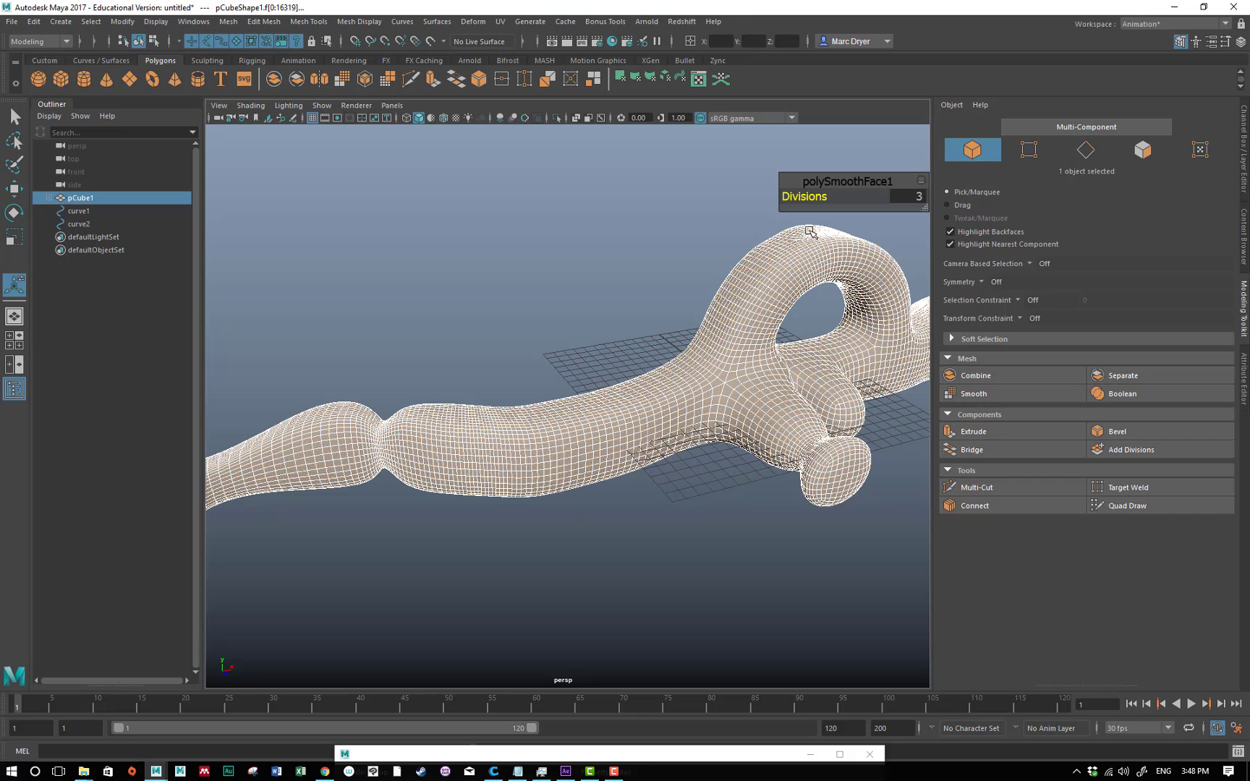
left_click_drag(805, 197, 768, 197)
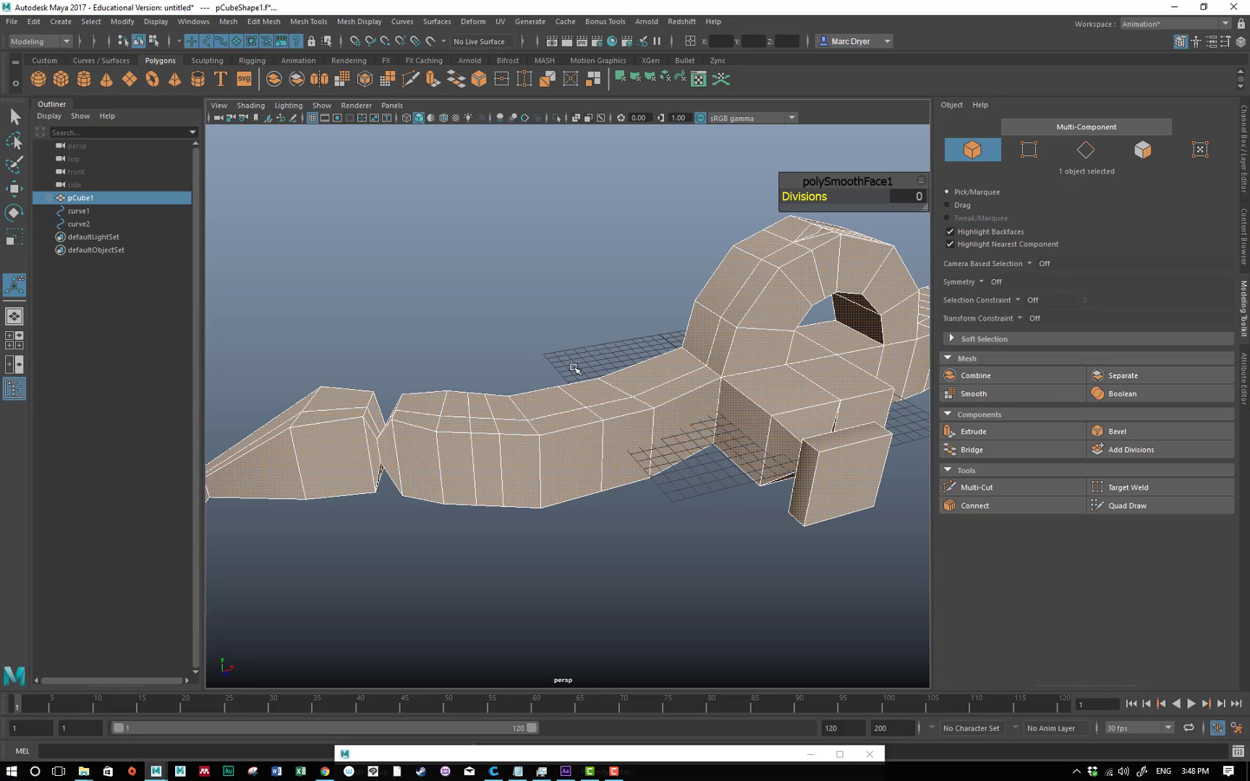
left_click_drag(575, 369, 483, 394, "alt")
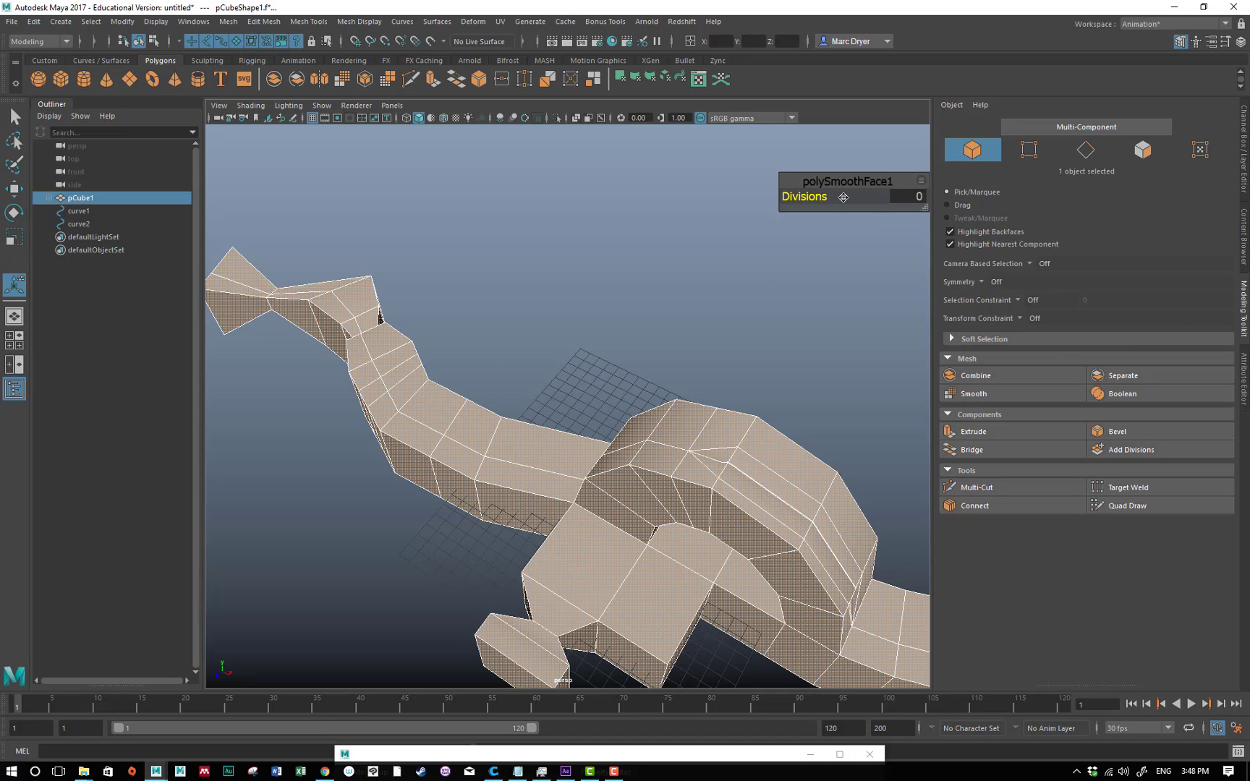
Step: Examine the mesh's construction history, from the smoothing node down to the first face extrusion
left_click(1244, 145)
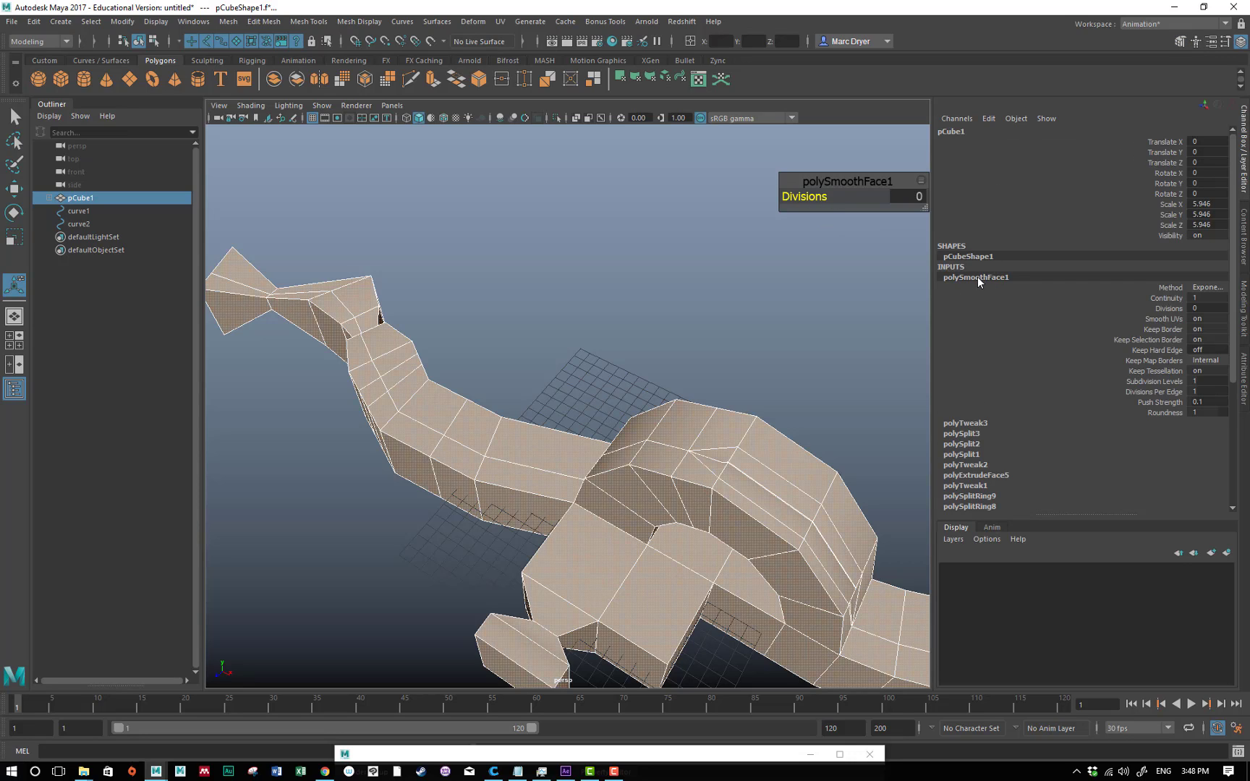
scroll(1021, 414, "down", 1)
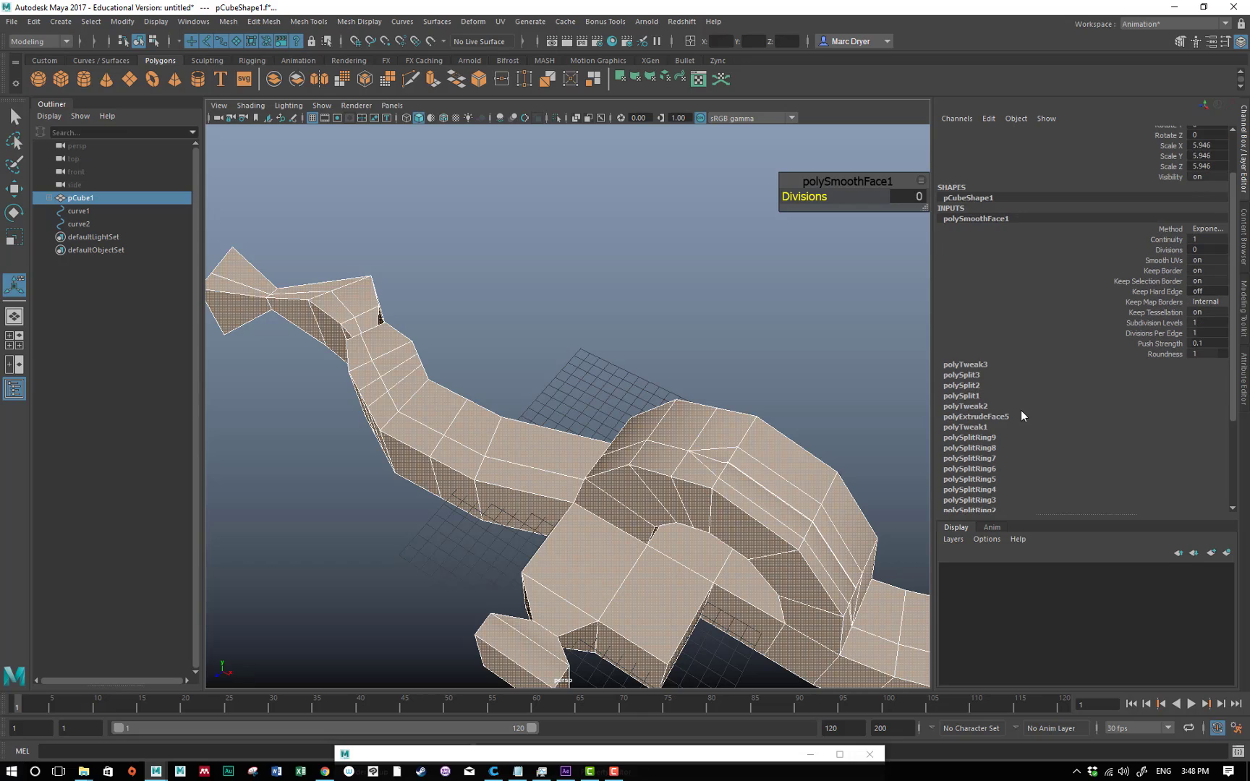
scroll(998, 444, "down", 3)
scroll(991, 405, "down", 1)
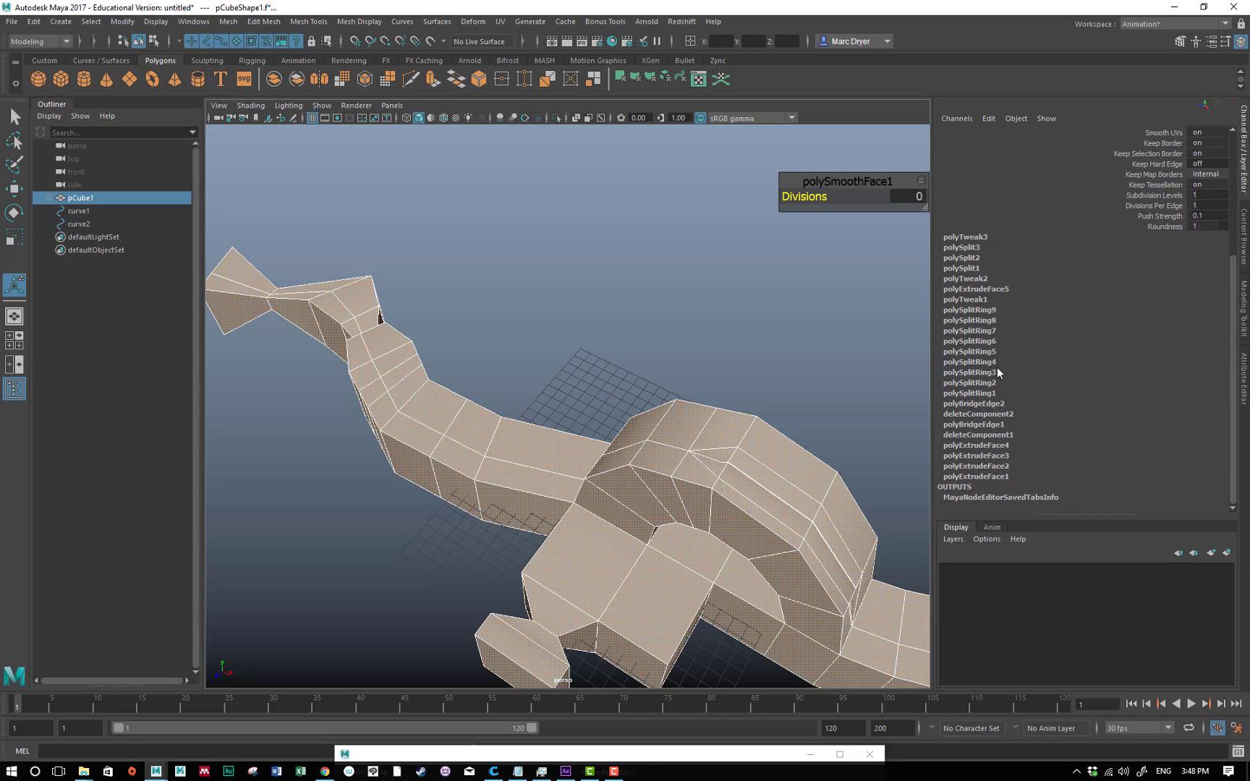
scroll(976, 304, "up", 2)
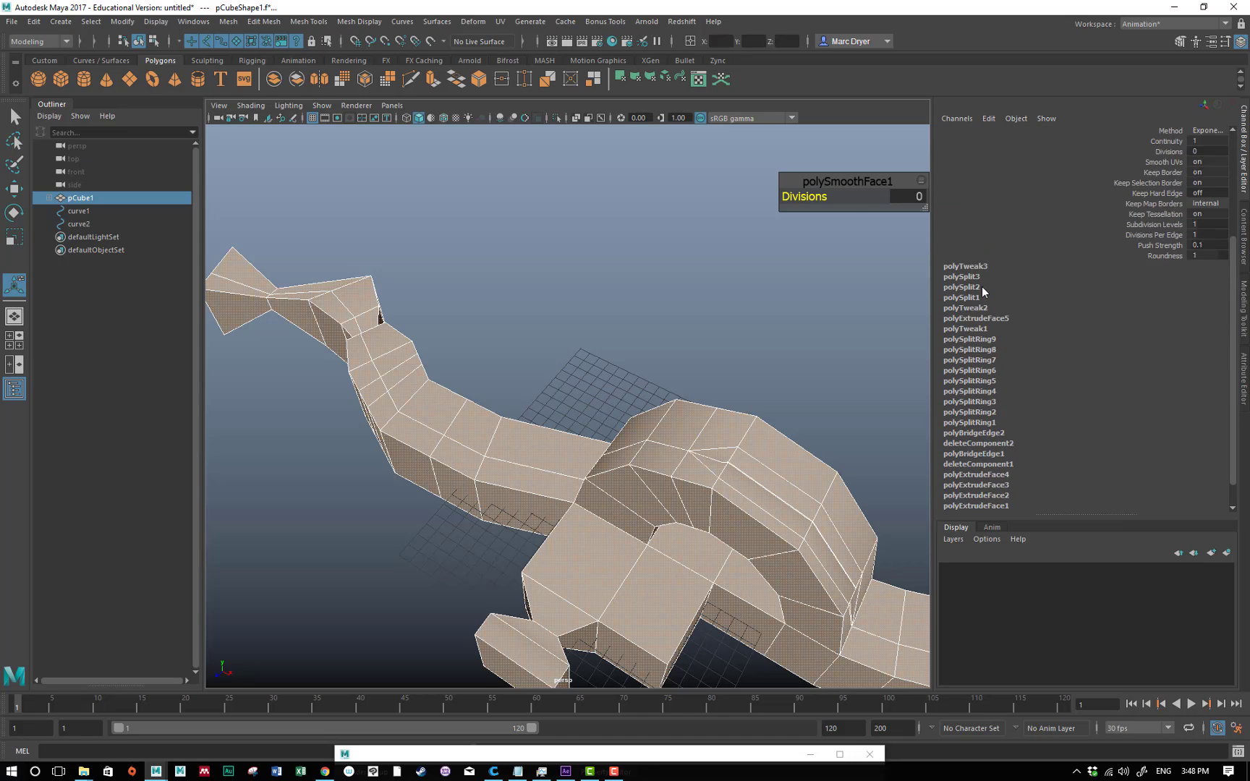
scroll(1070, 439, "down", 2)
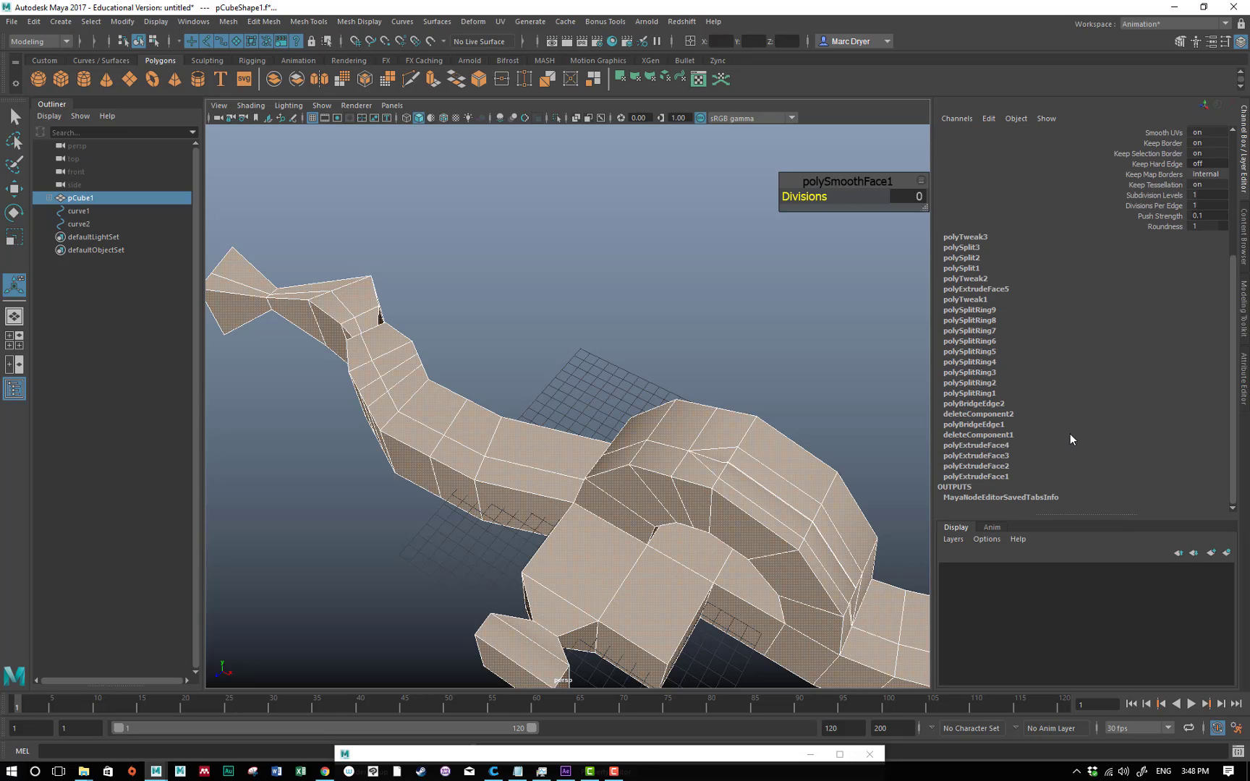
scroll(1041, 378, "up", 5)
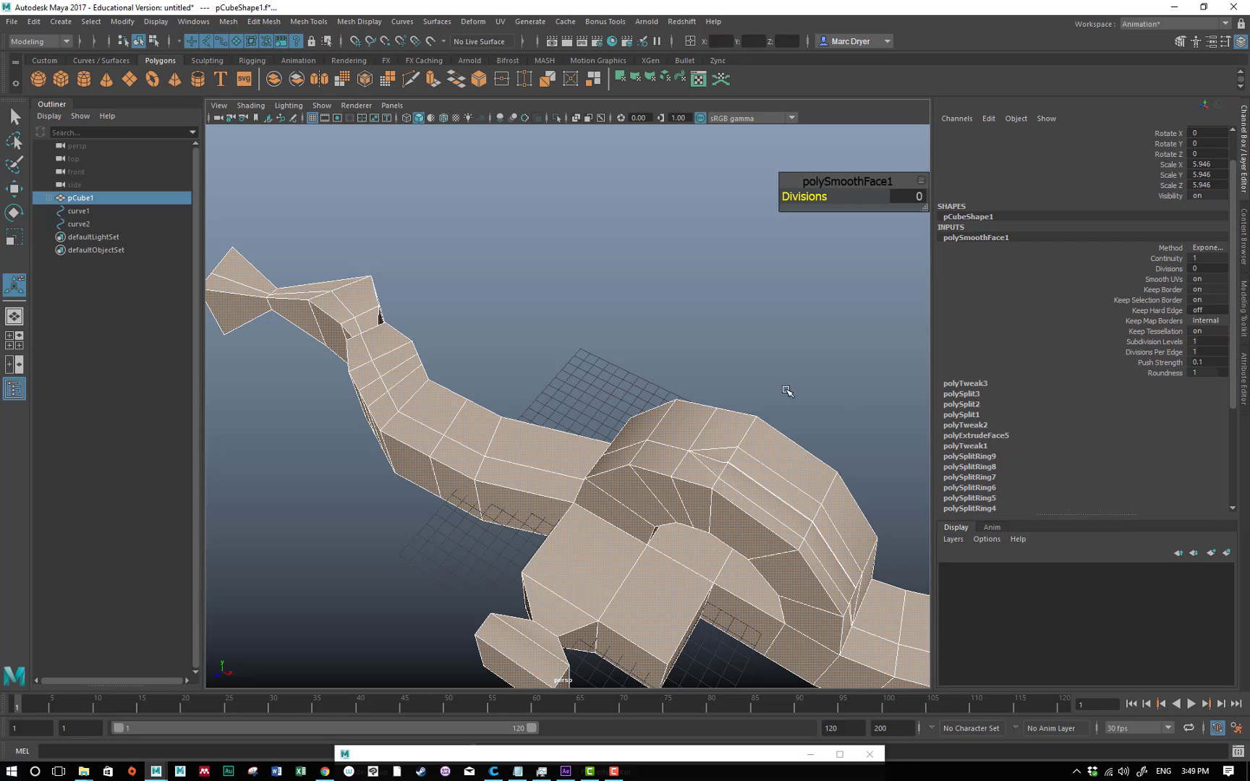
left_click_drag(607, 400, 656, 338, "alt")
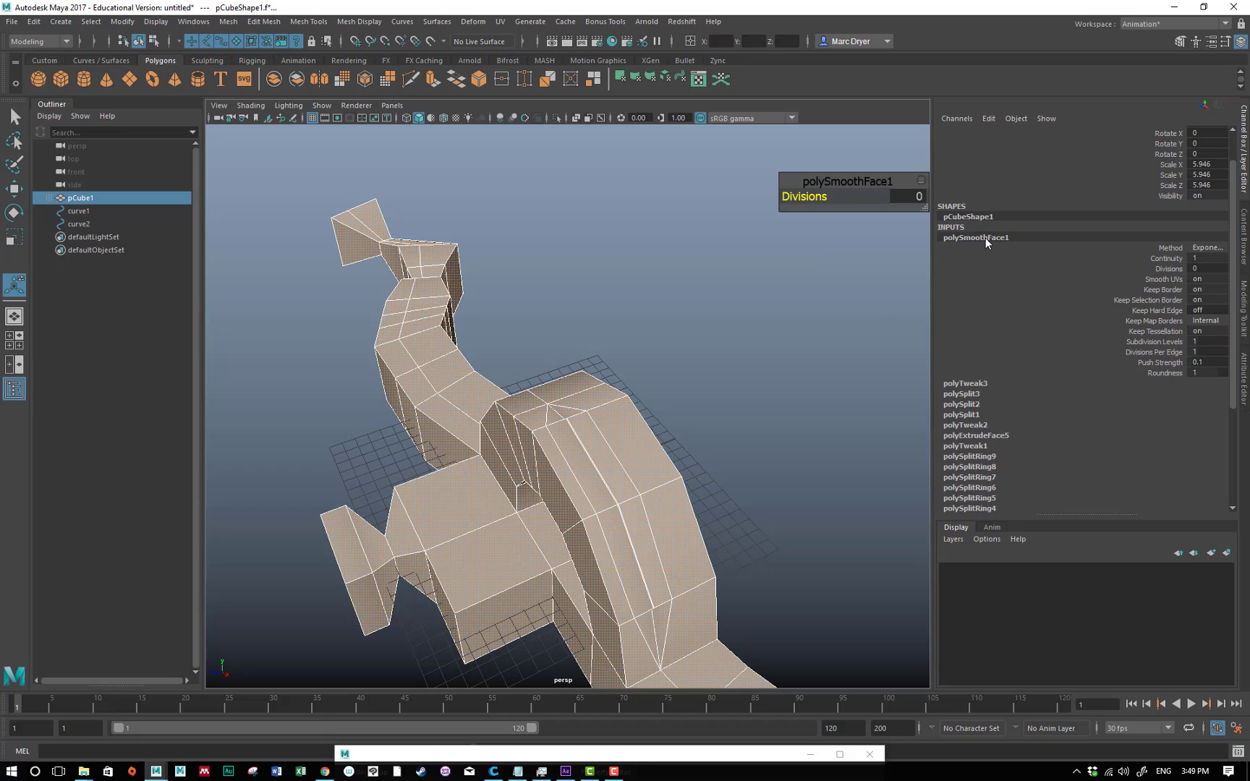
Step: Delete the mesh's construction history with the smoothing divisions at 0 and return to object selection
double_click(1203, 267)
left_click(33, 21)
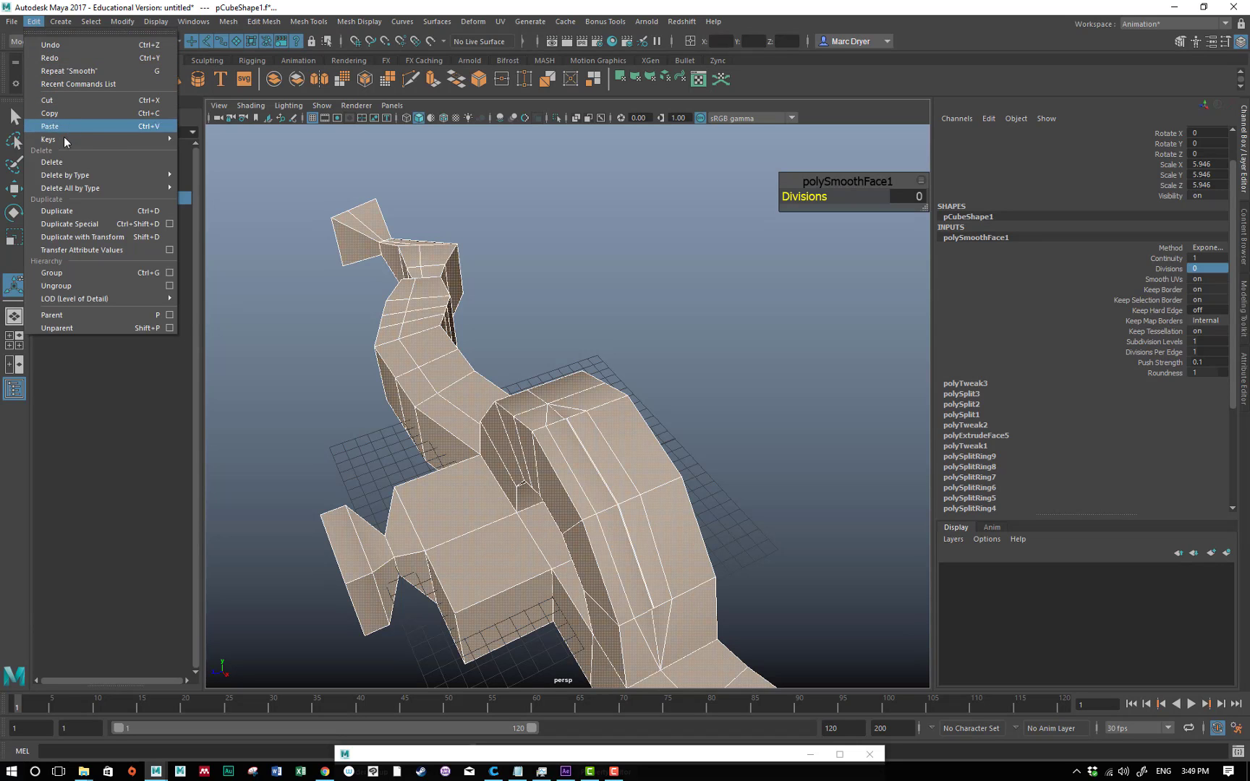
mouse_move(73, 175)
left_click(258, 189)
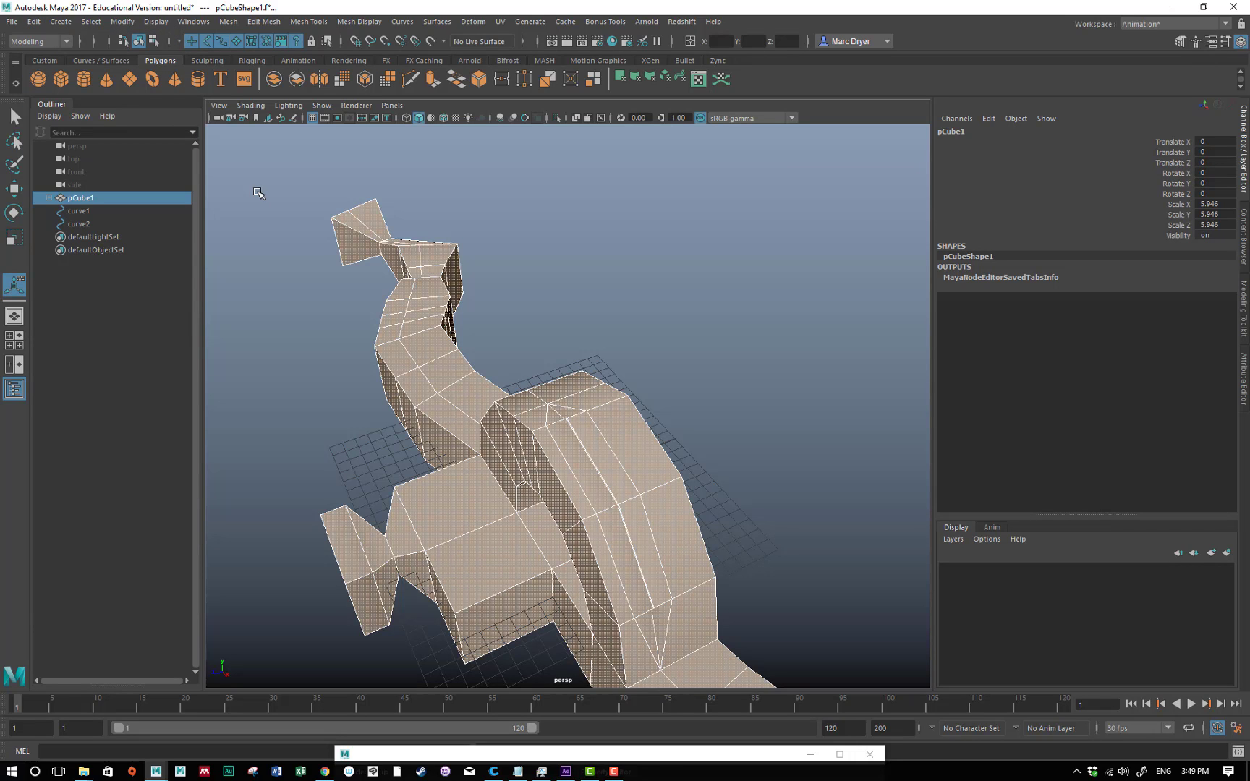
left_click_drag(653, 320, 810, 322, "alt")
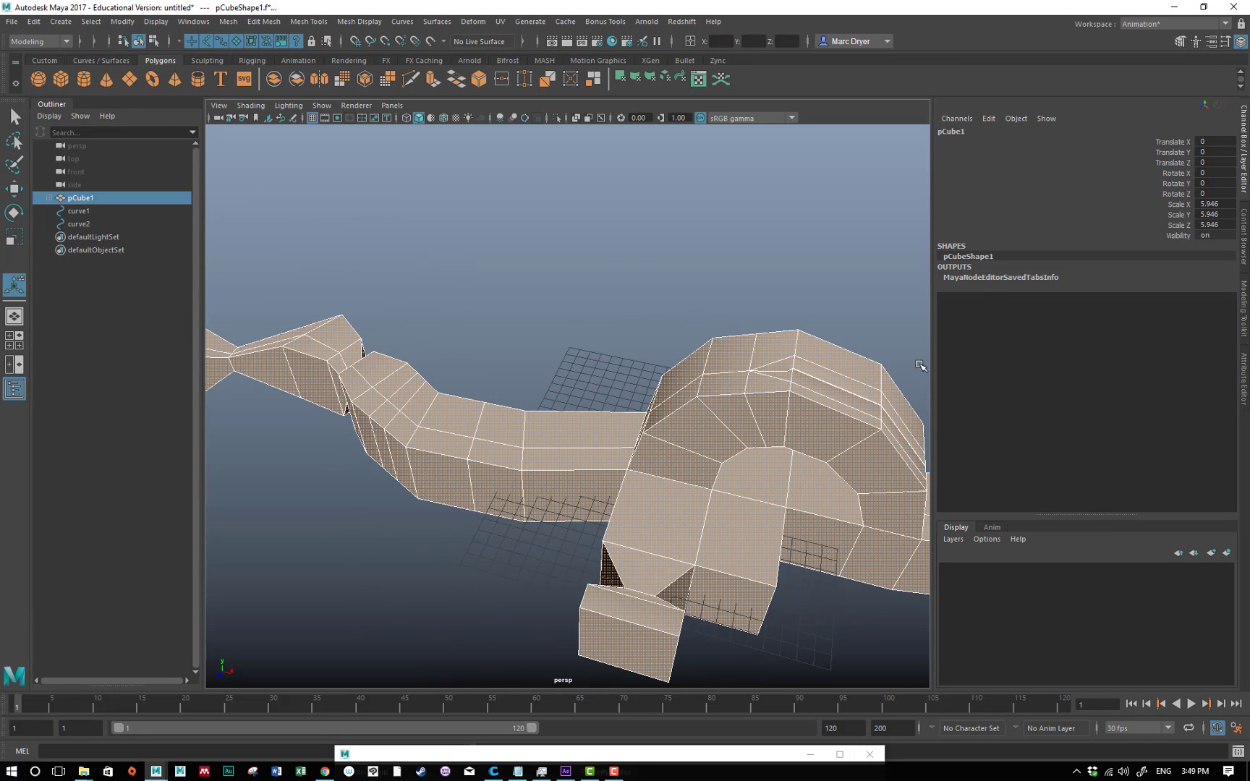
left_click_drag(919, 365, 515, 233, "alt")
key("F8")
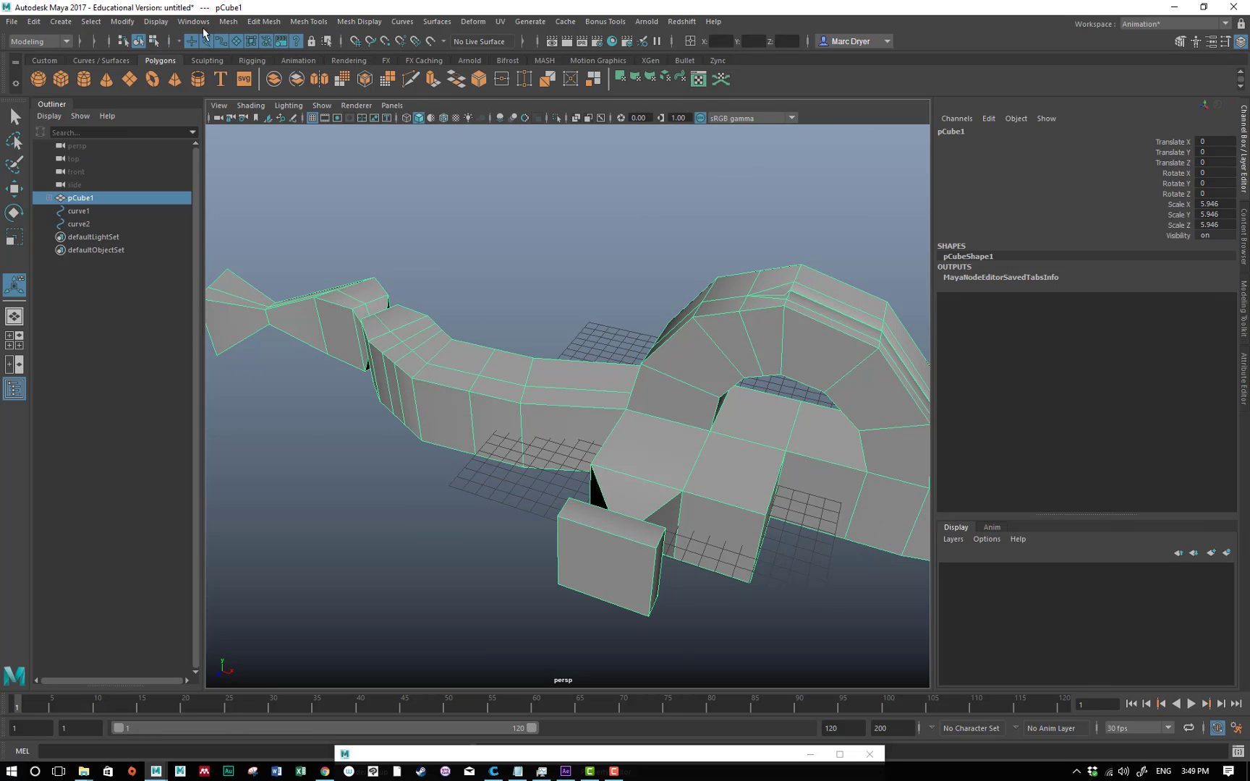
Step: Smooth the history-free mesh again with 3 divisions and set its divisions to 0
left_click(230, 23)
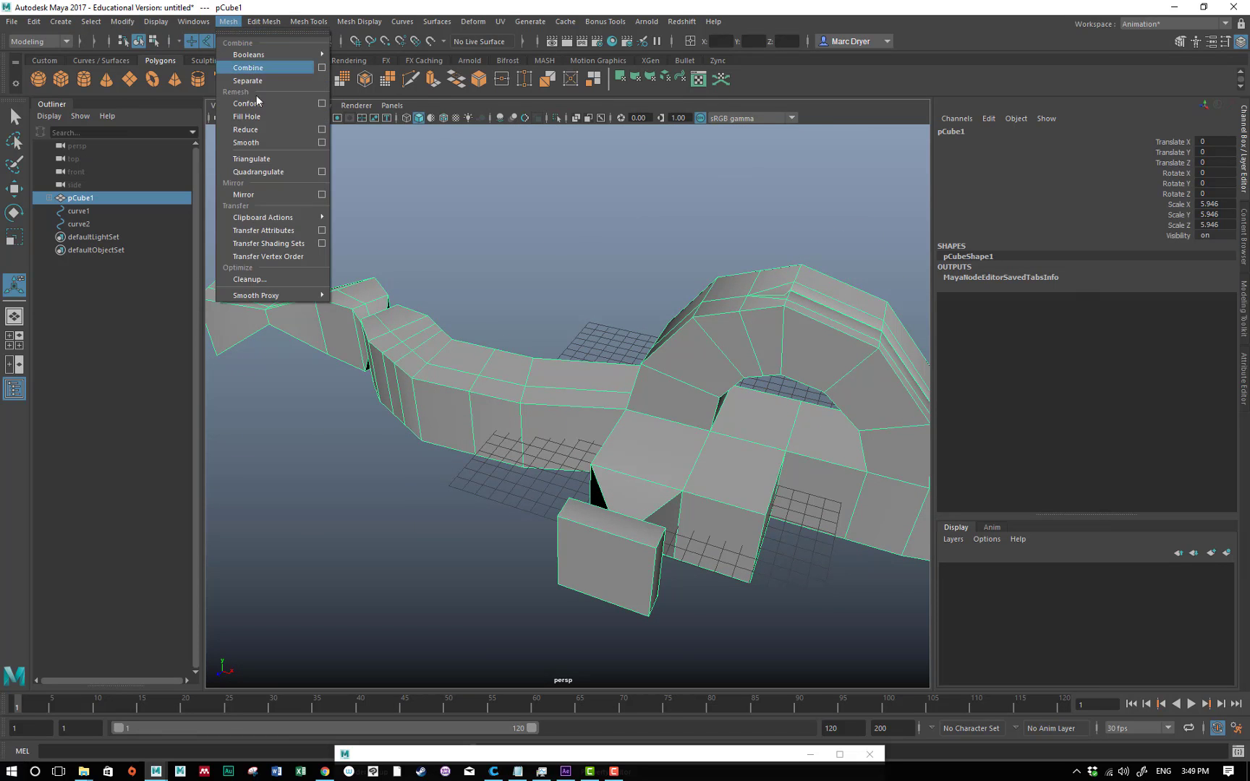
left_click(268, 144)
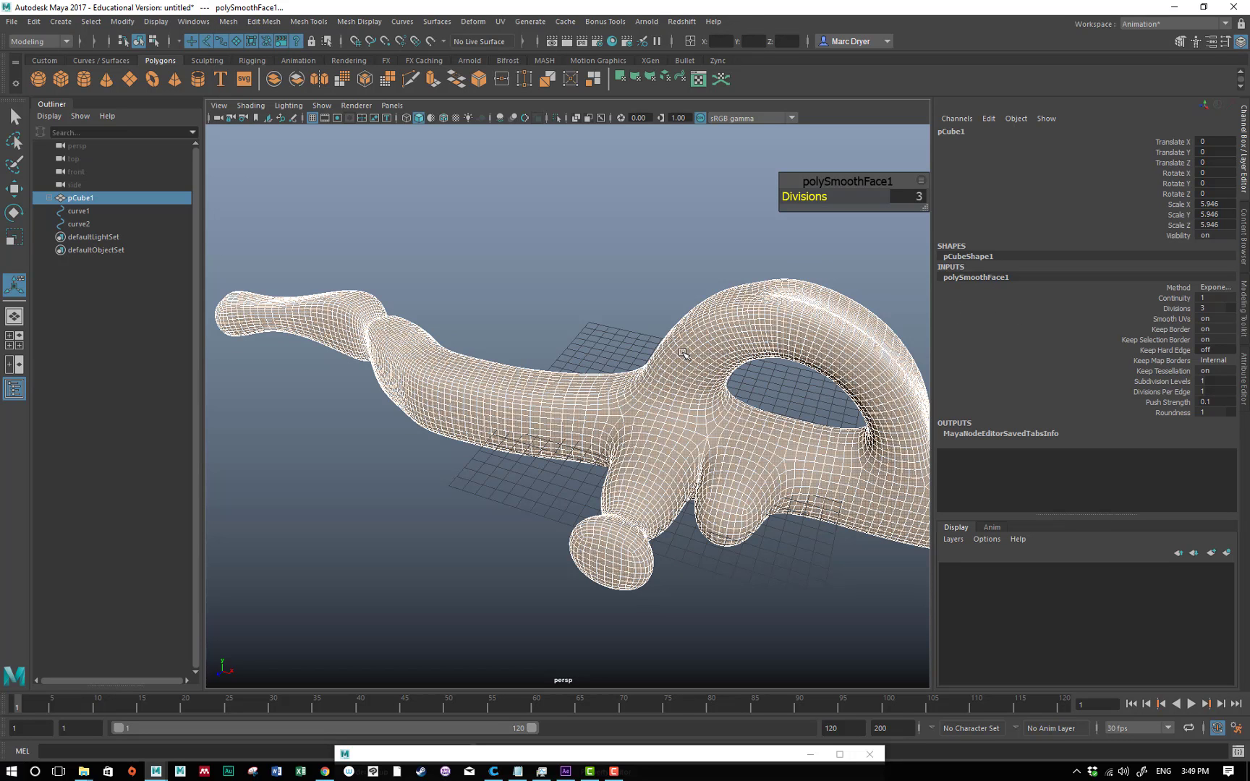
left_click_drag(696, 319, 844, 242, "alt")
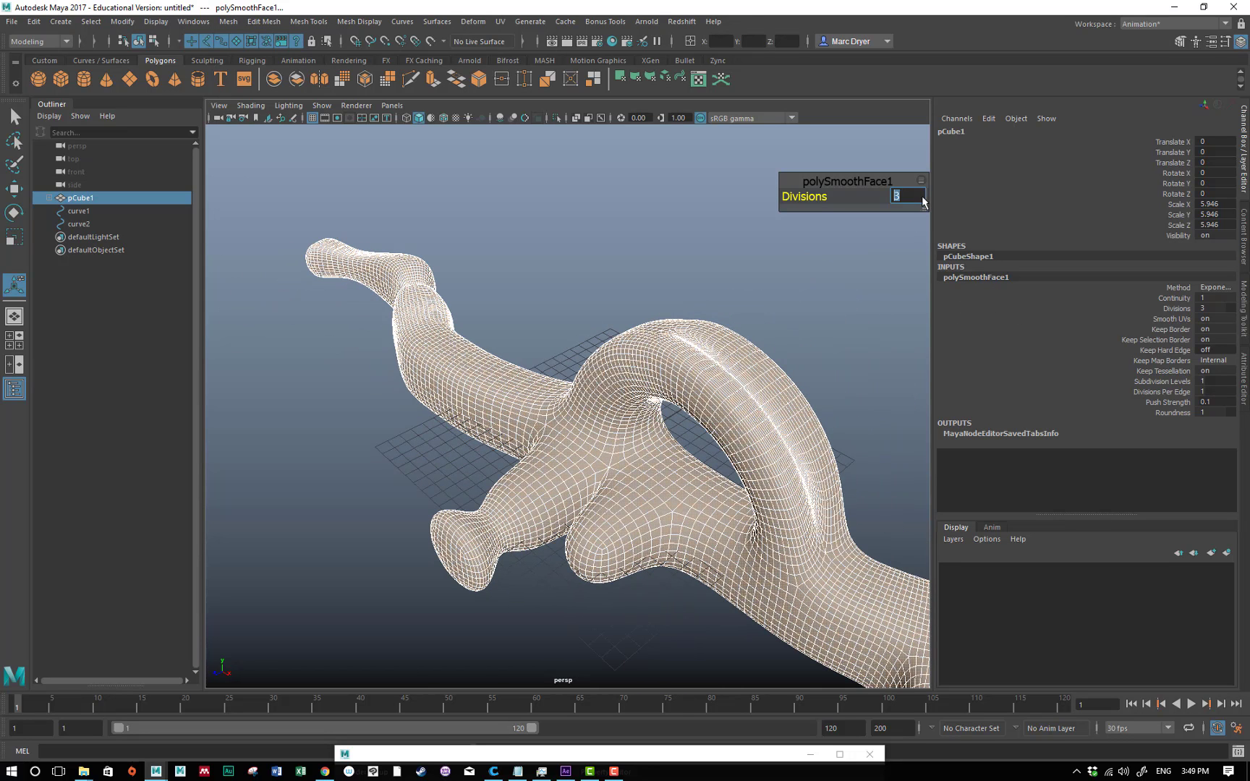
key("Return")
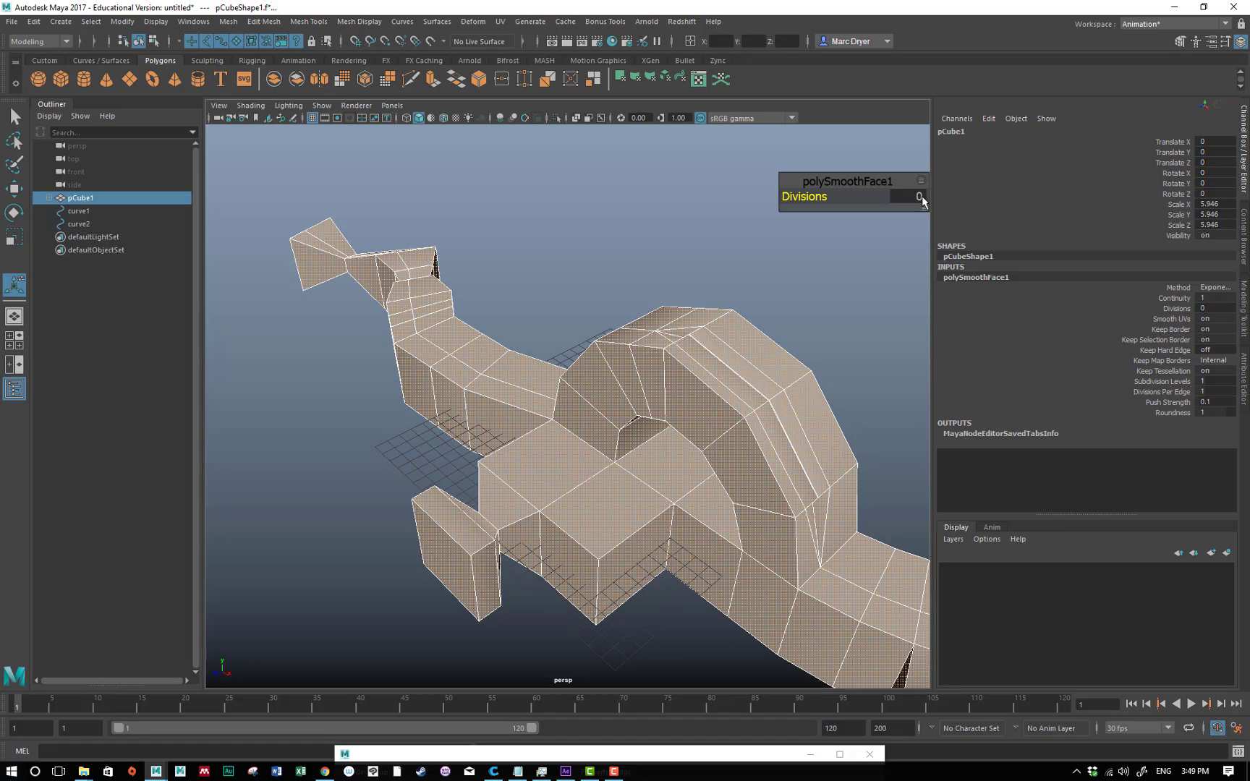
Step: Set the smoothing divisions of the tubular mesh back to 3
left_click_drag(583, 268, 571, 291, "alt")
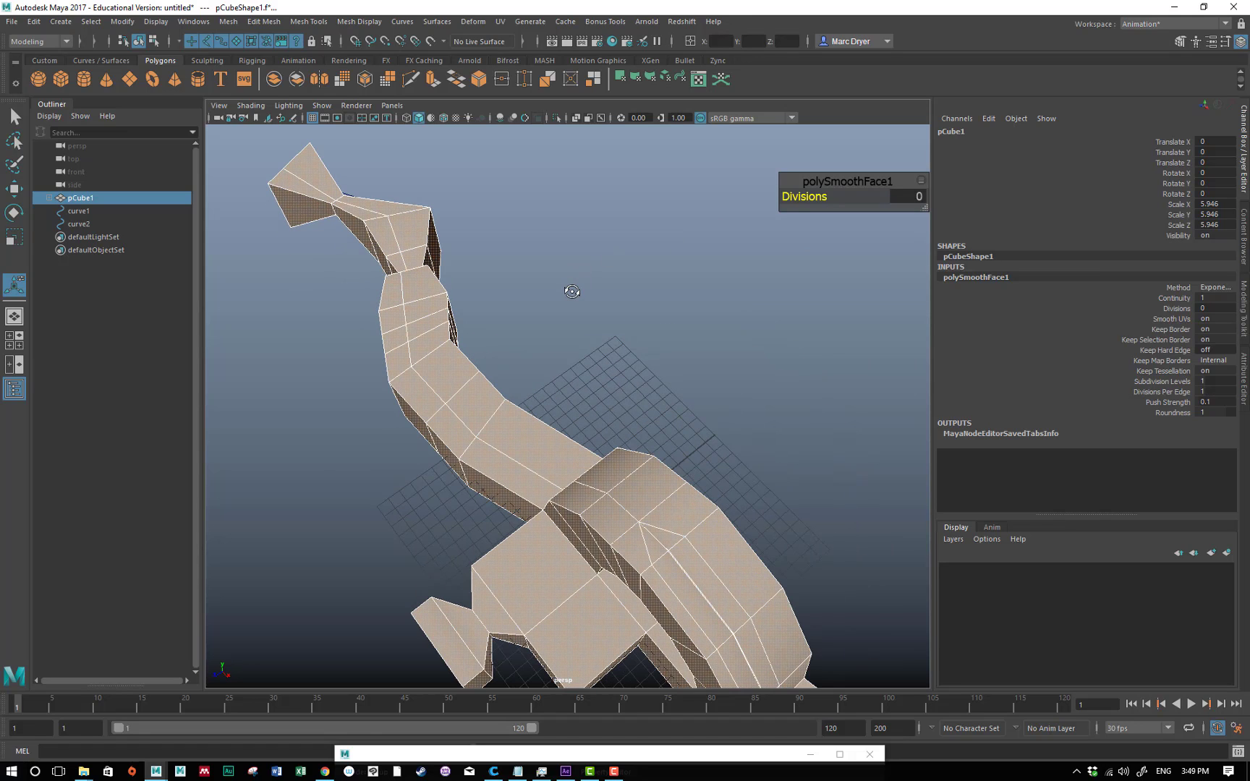
left_click_drag(463, 318, 569, 287, "alt")
left_click_drag(834, 185, 539, 197)
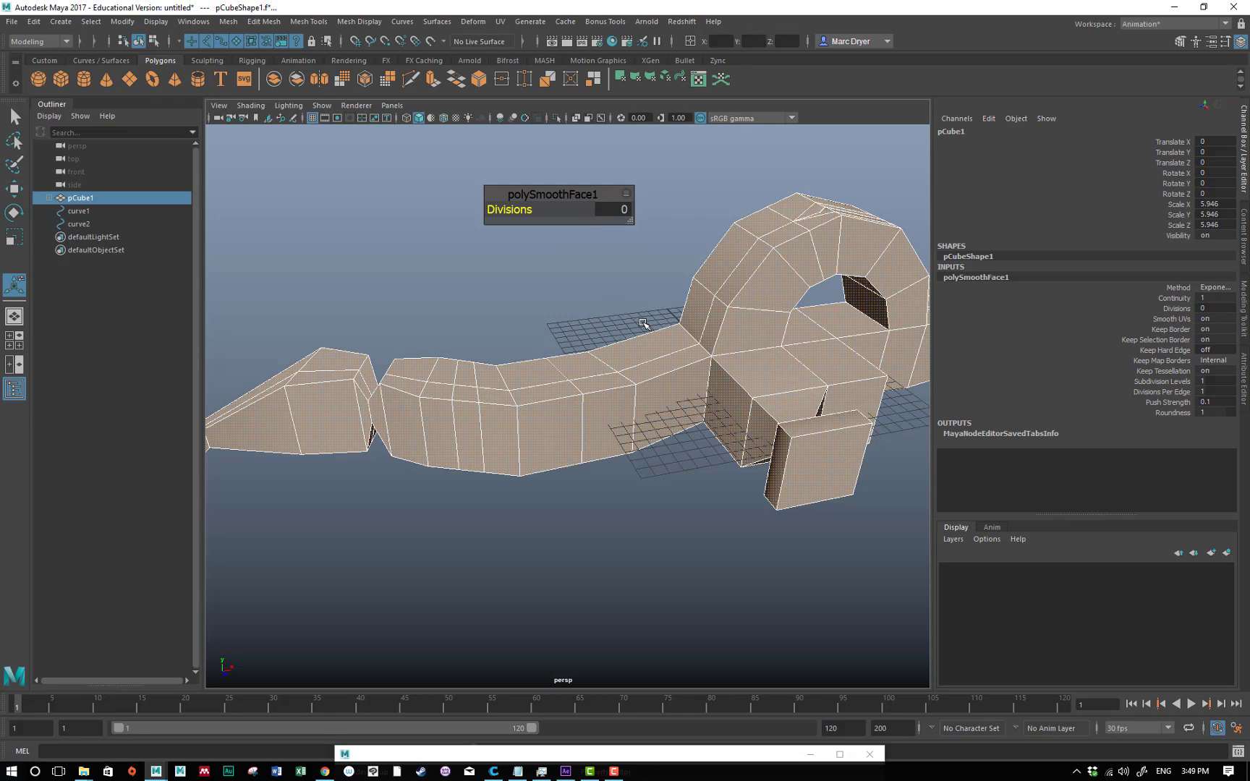
left_click(617, 210)
type("3")
key("Return")
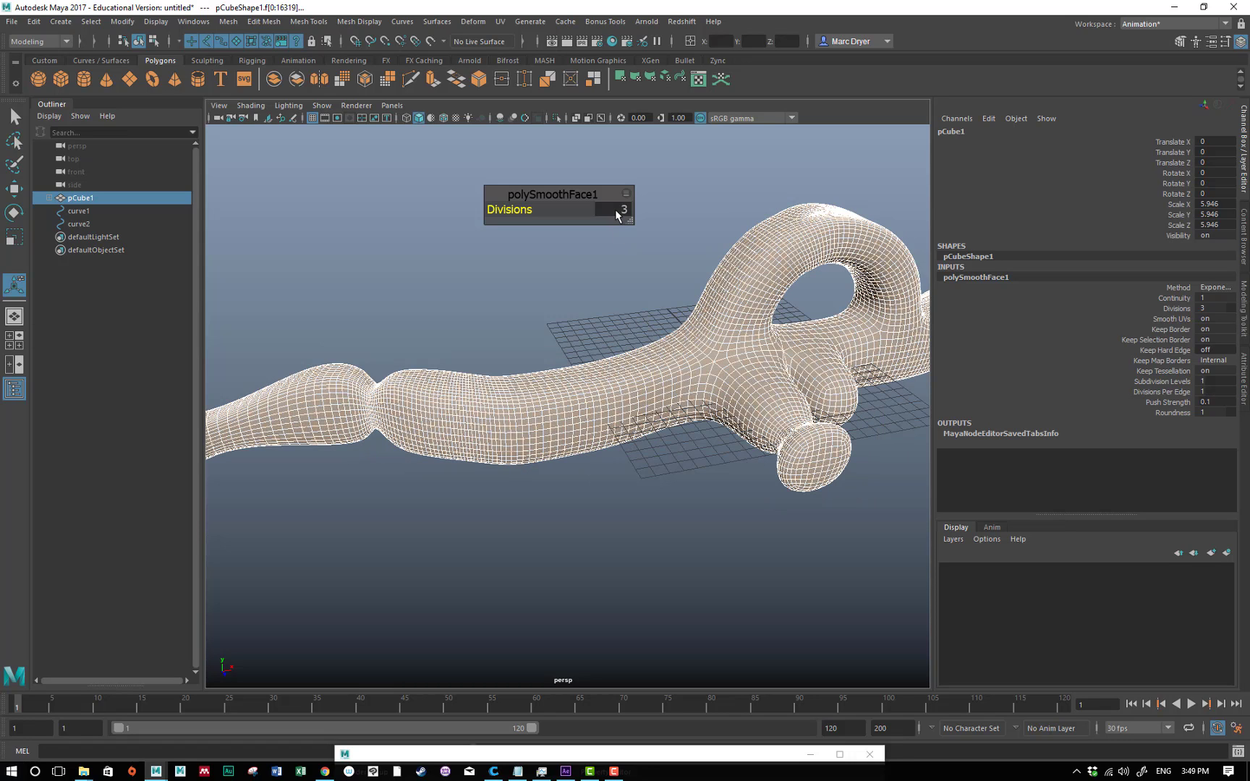
Step: Bring up the modeling tools, create a new polygon cube around the tubular mesh and scale it uniformly to about 36.18
left_click(1243, 318)
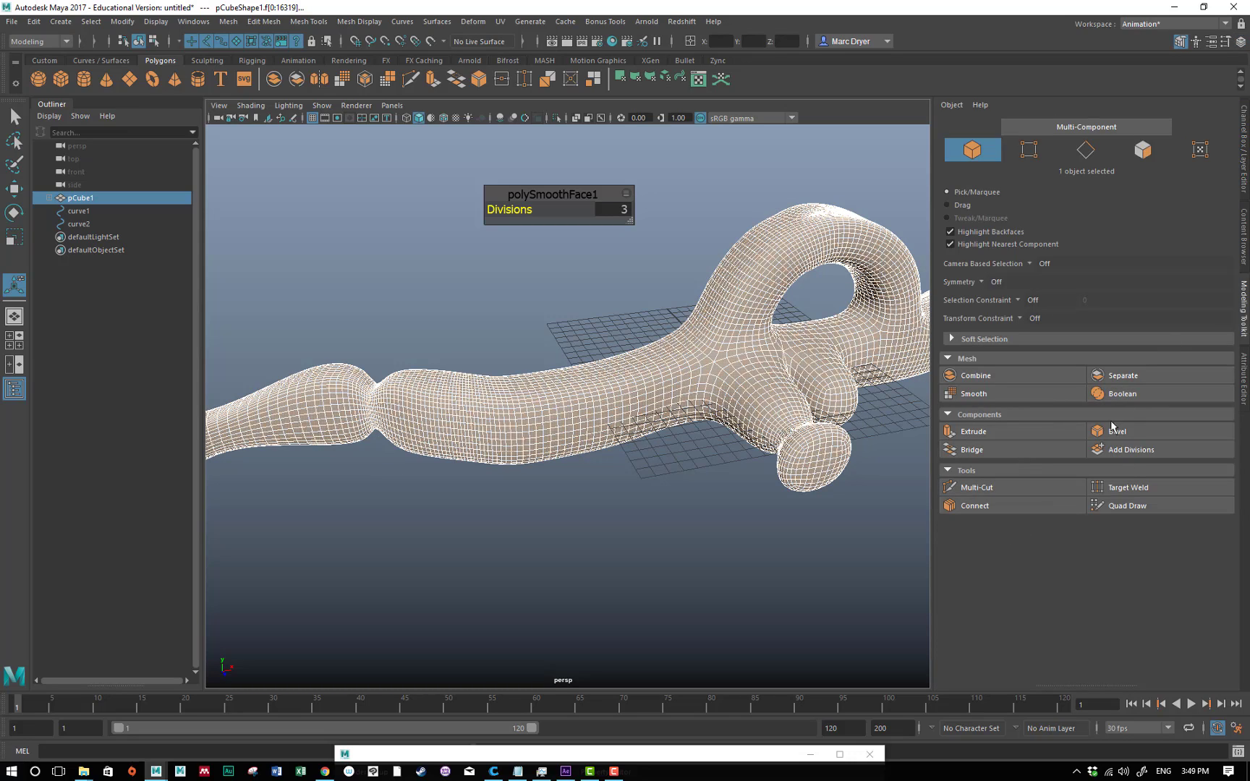
right_click_drag(845, 425, 625, 358, "alt")
middle_click_drag(625, 358, 531, 434, "alt")
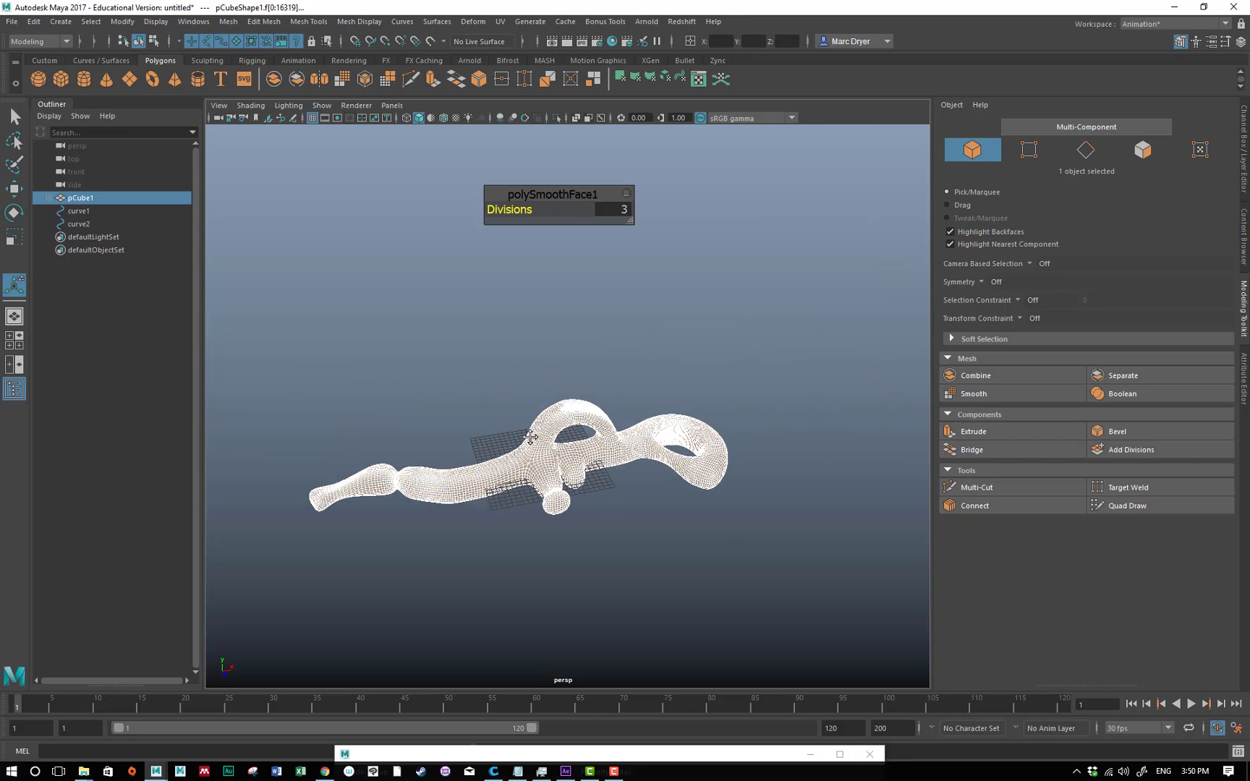
left_click(62, 82)
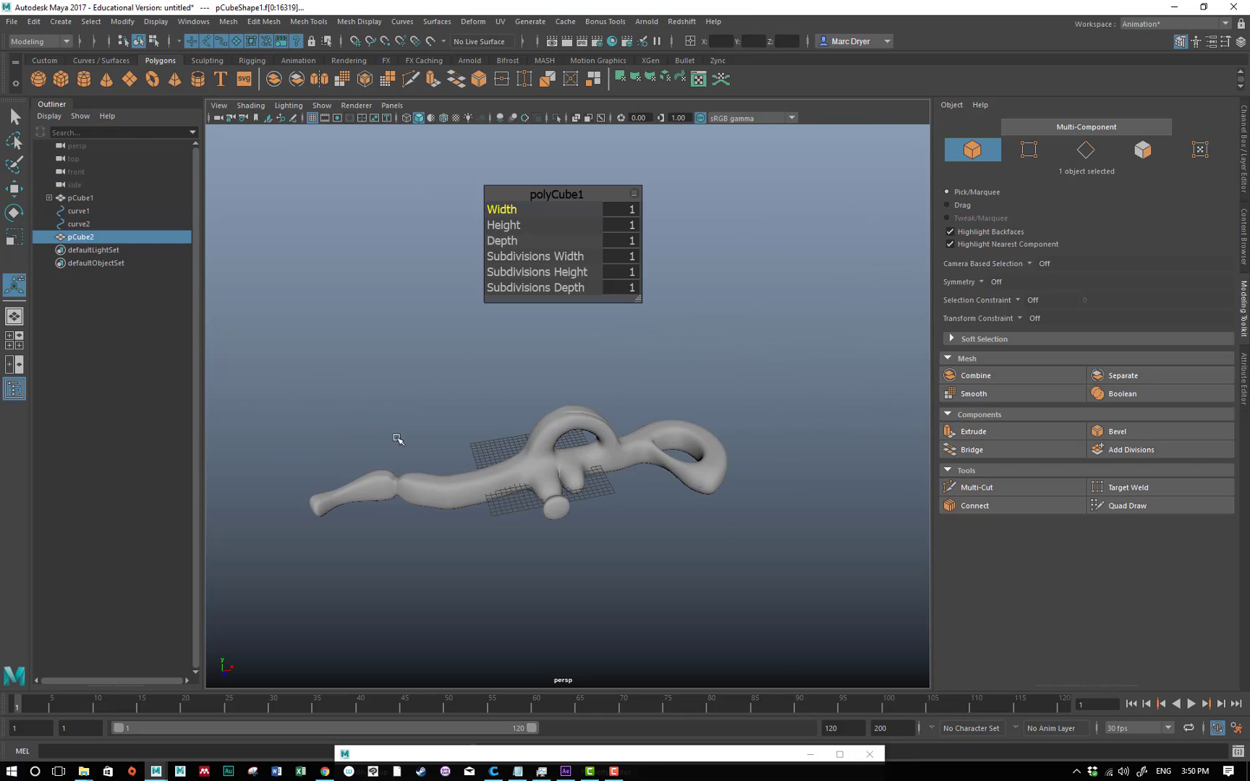
key("r")
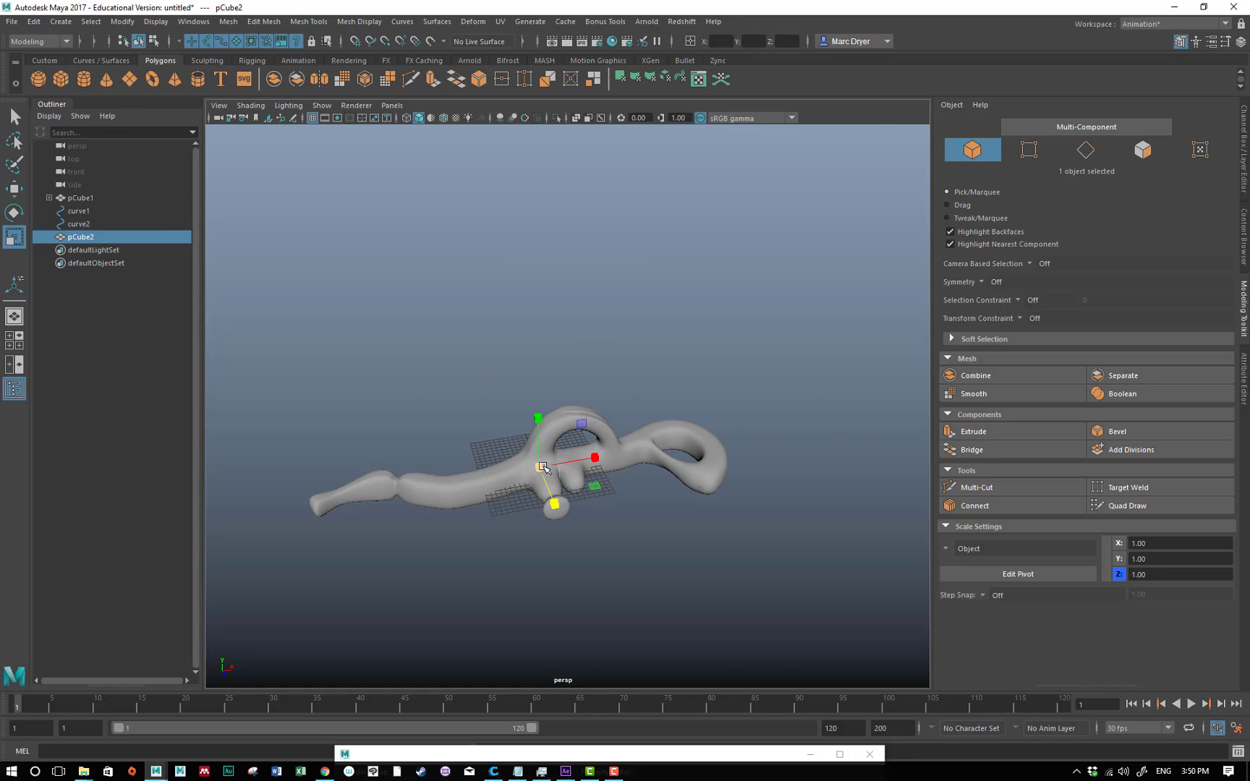
left_click_drag(548, 469, 579, 460)
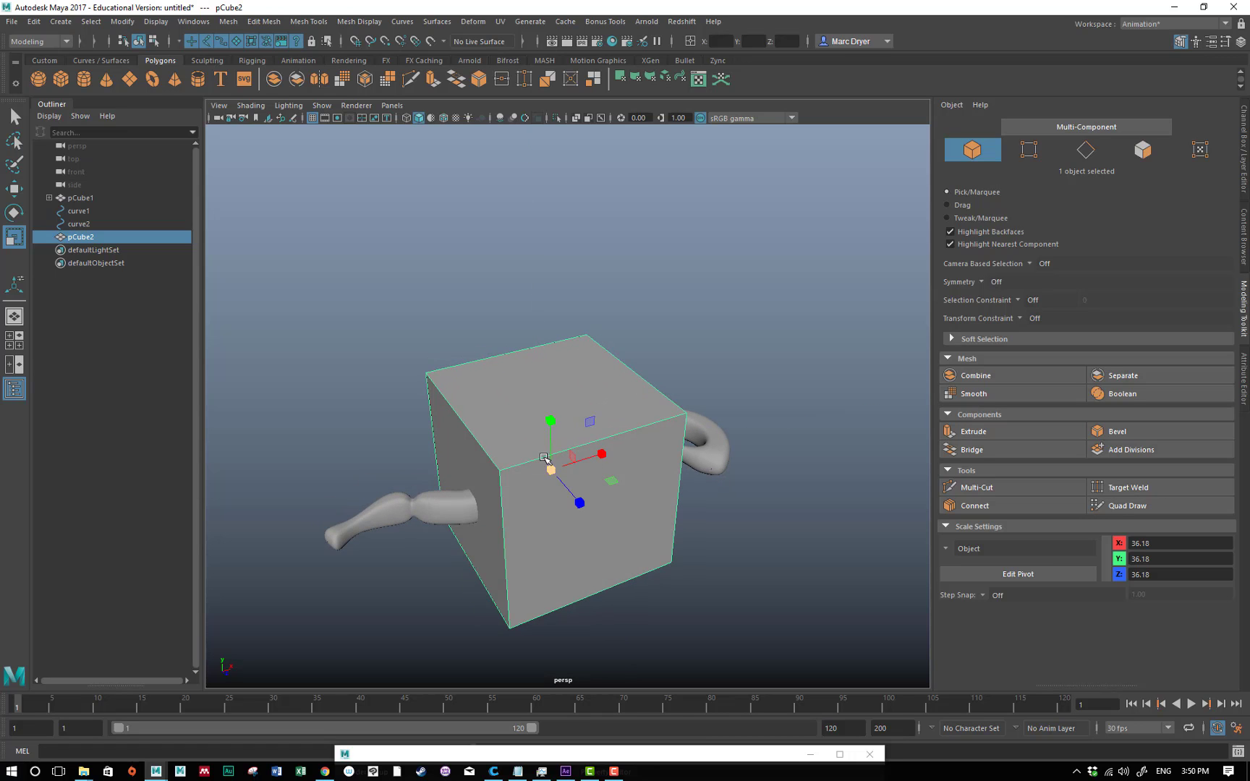
Step: Bevel all edges of the new cube with a fraction of 0.05
scroll(519, 435, "up", 5)
left_click_drag(522, 348, 611, 351, "alt")
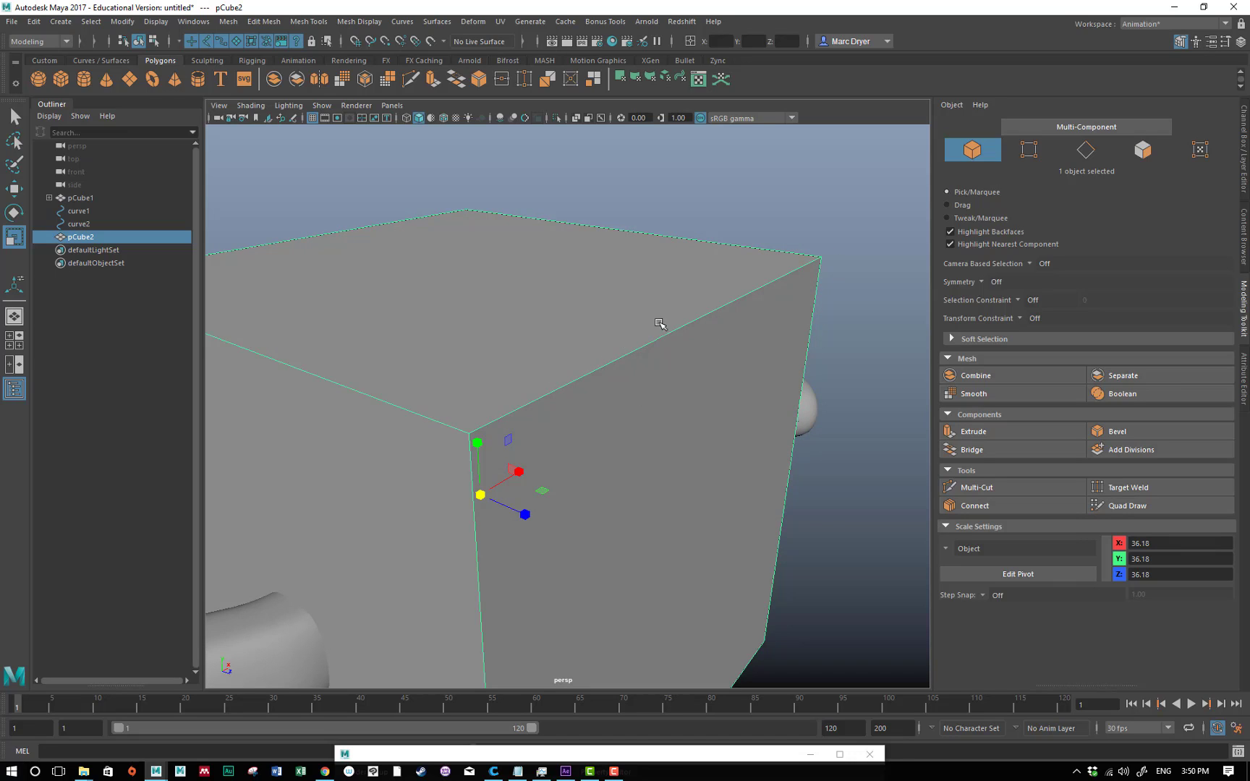
left_click_drag(698, 333, 800, 282, "alt")
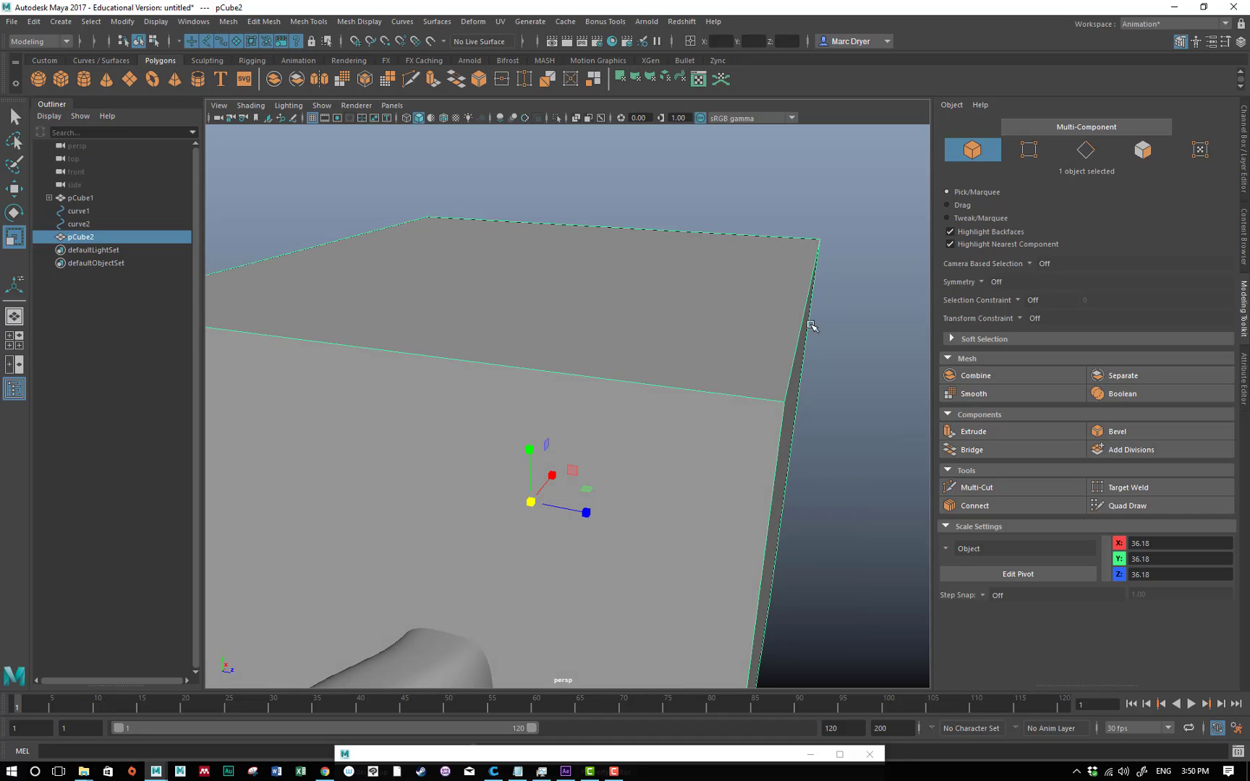
left_click_drag(766, 367, 729, 366, "alt")
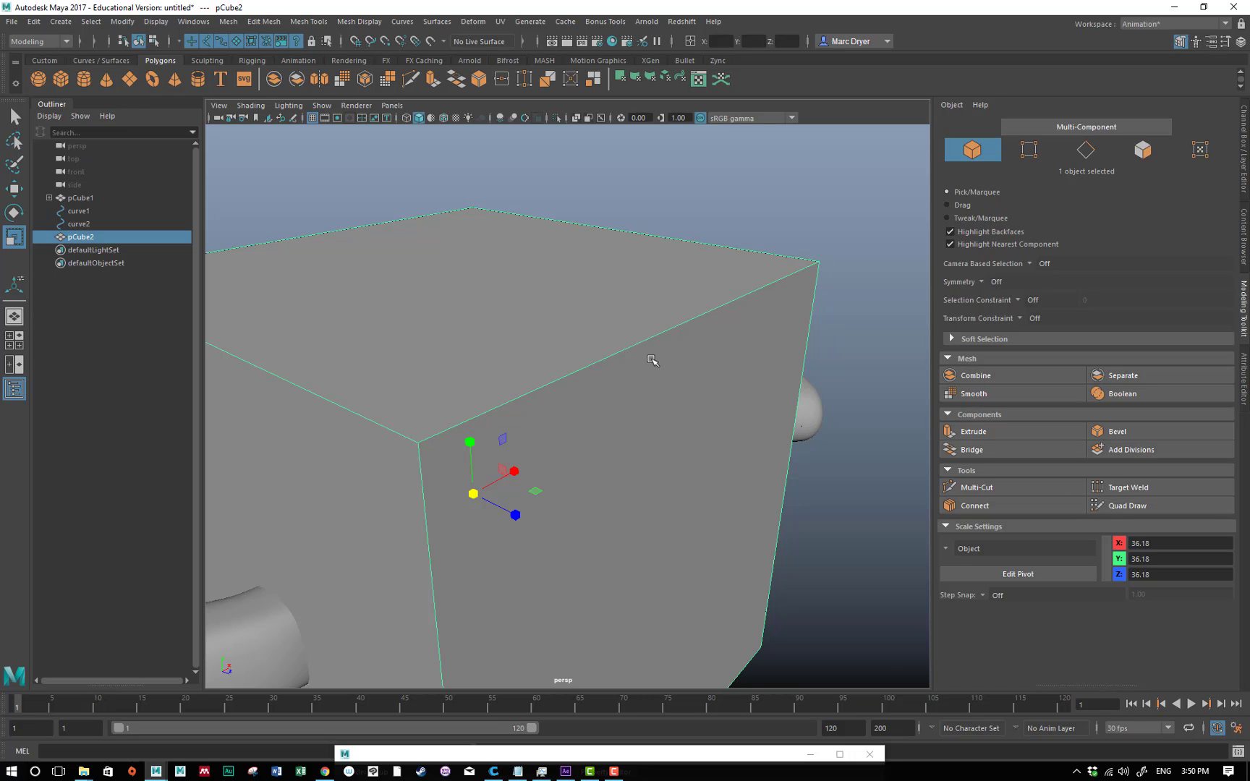
left_click_drag(653, 360, 485, 388, "alt")
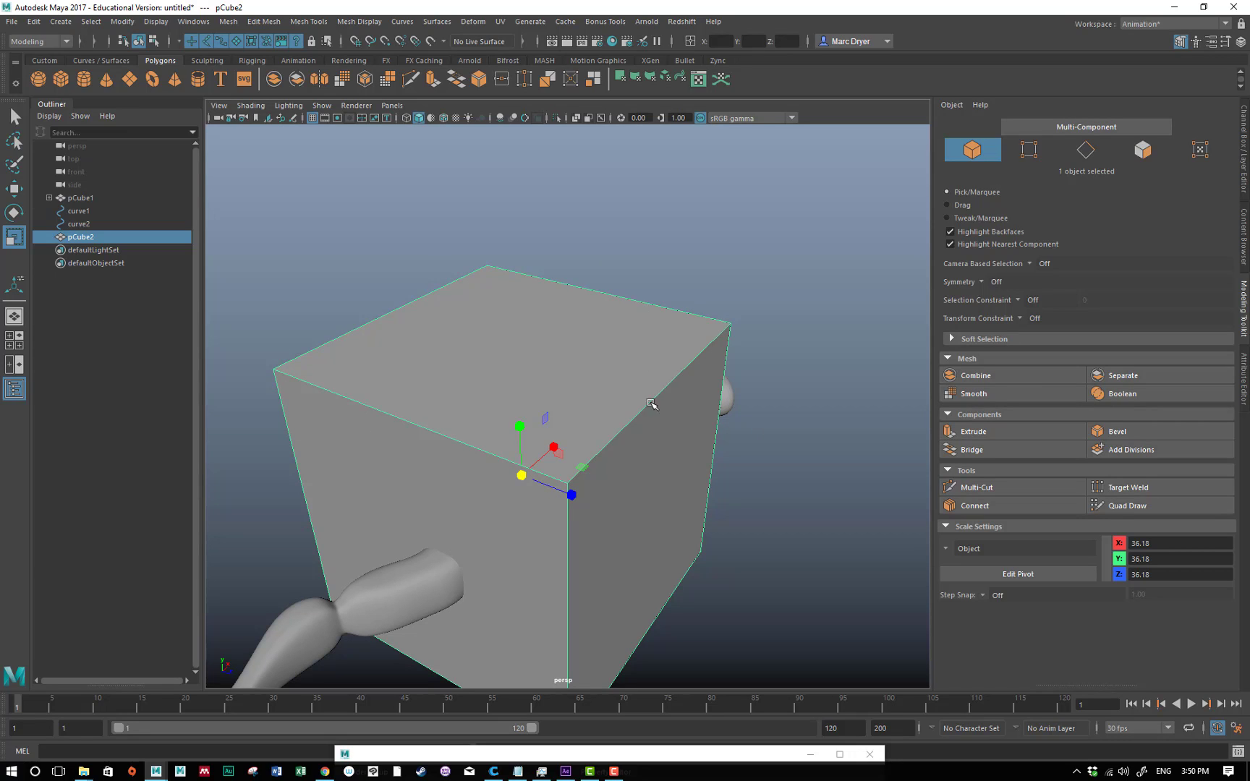
left_click(1119, 432)
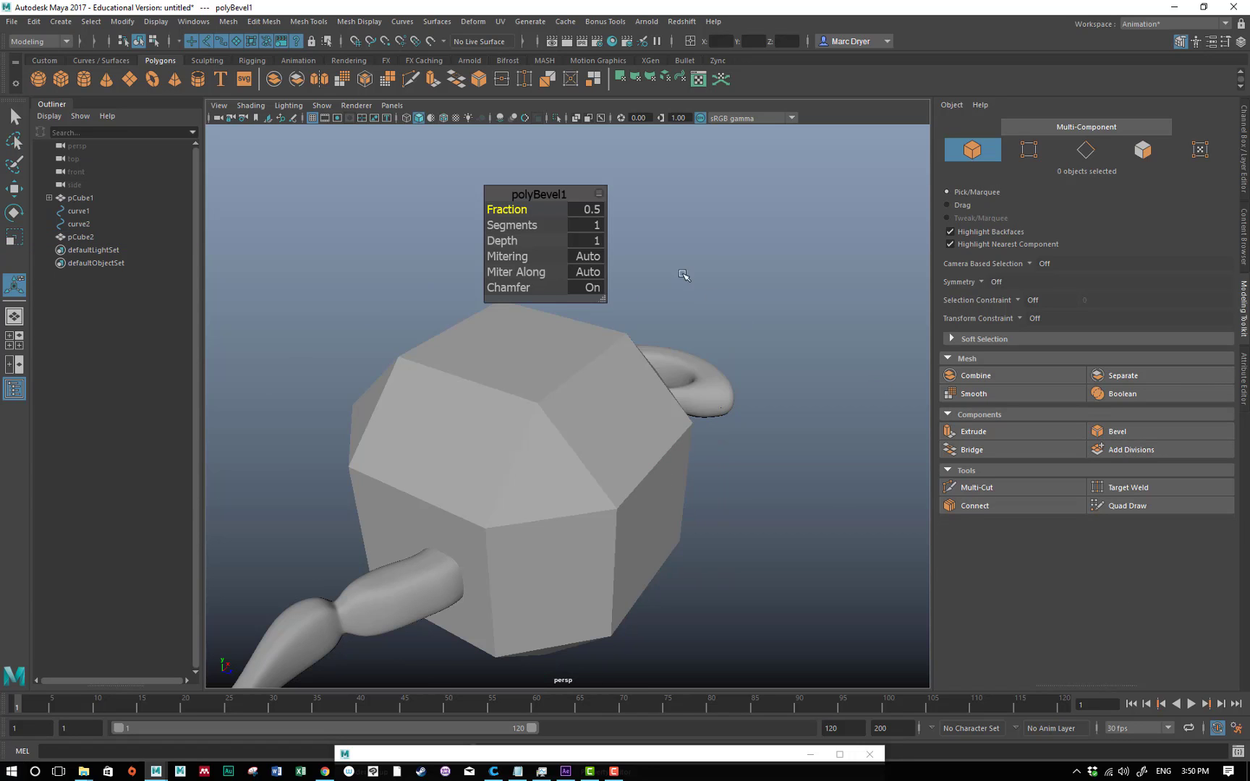
left_click_drag(510, 210, 504, 210)
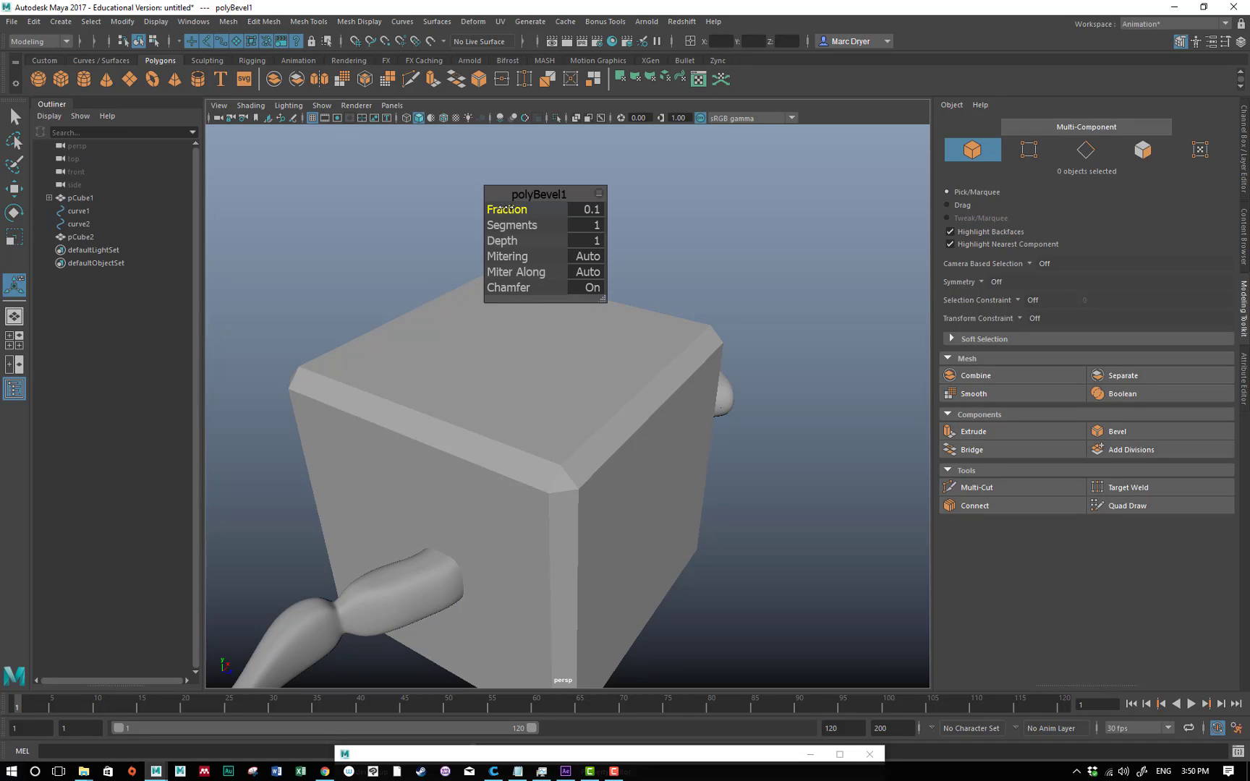
left_click(592, 209)
type("0.05")
key("Return")
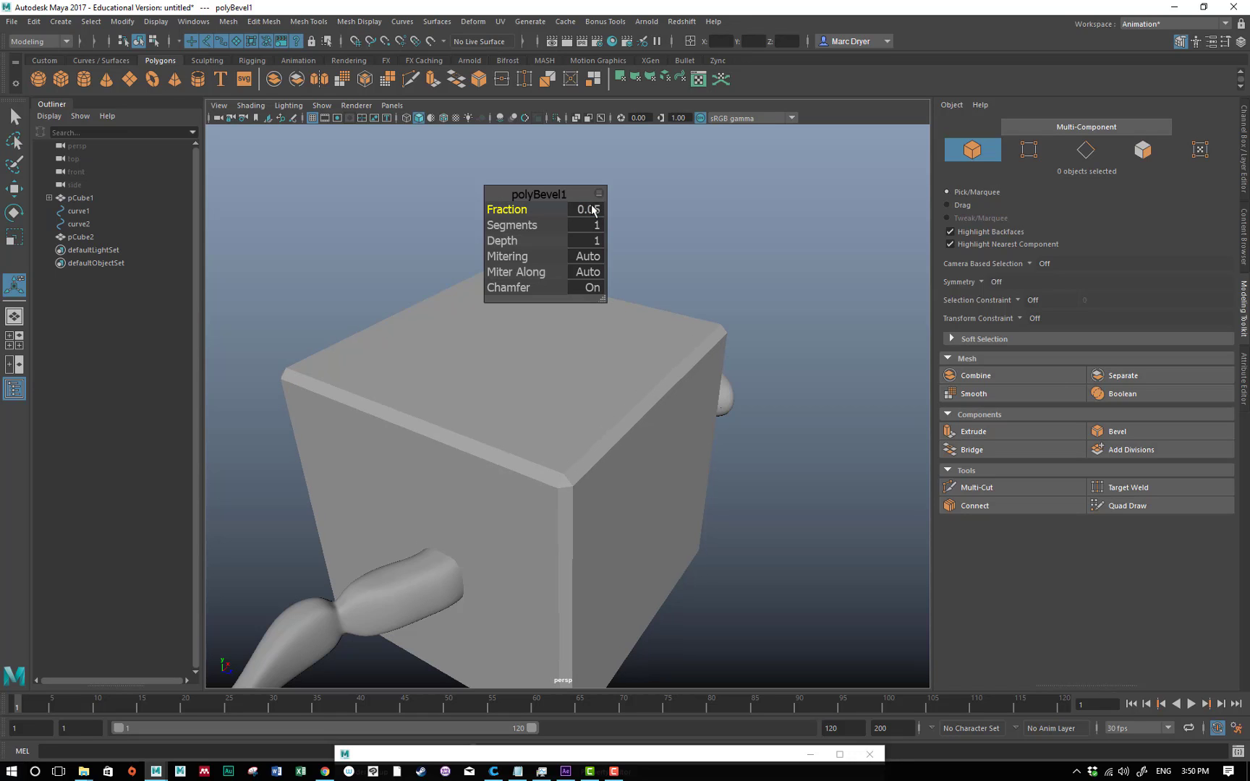
Step: Set the whole-cube bevel's segments to 4, temporarily showing wireframe on shaded to check the edge subdivisions
left_click_drag(522, 226, 530, 227)
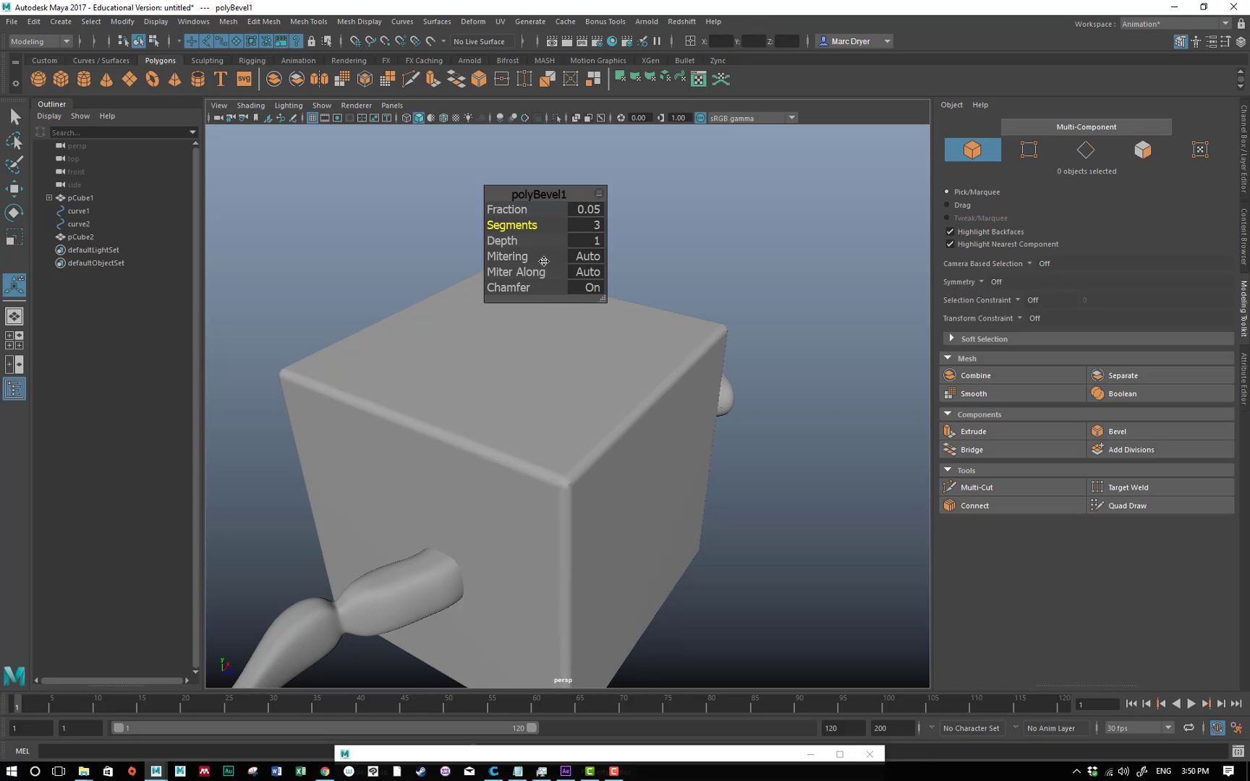
left_click(443, 117)
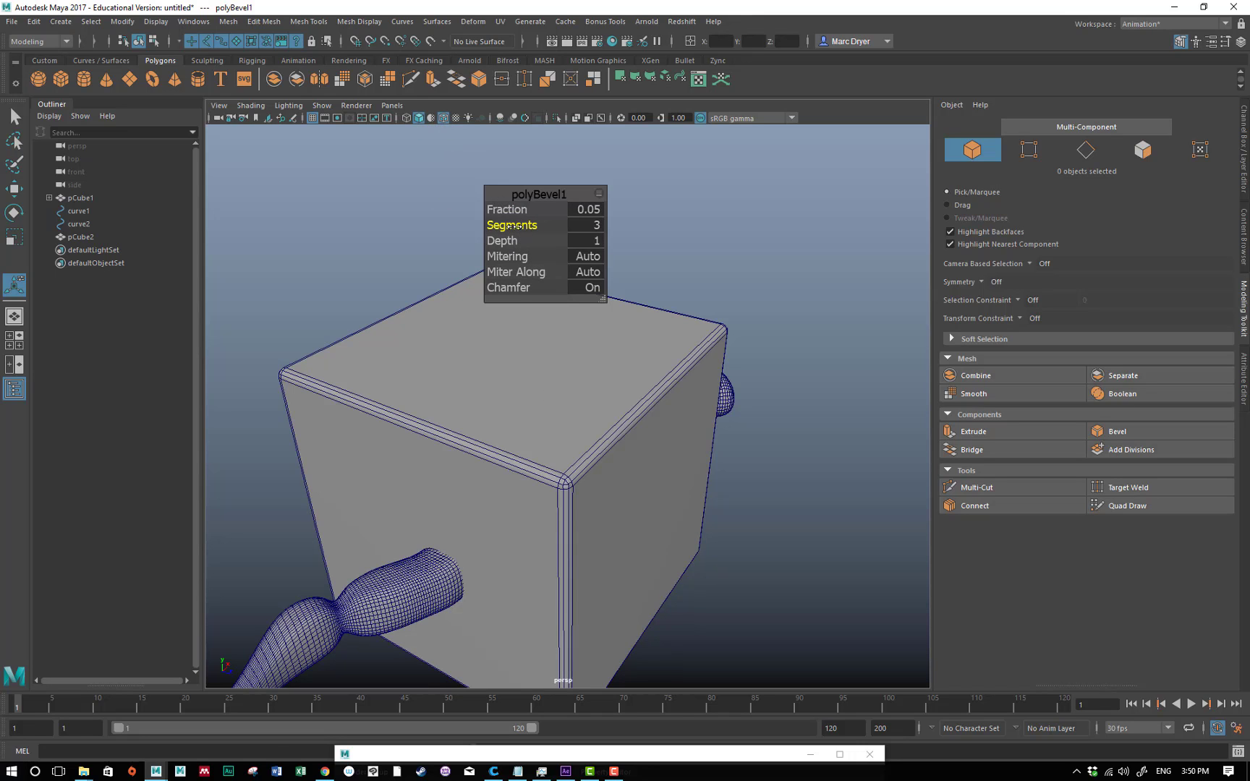
mouse_move(512, 227)
left_mouse_down()
mouse_move(535, 226)
mouse_move(515, 227)
left_mouse_up()
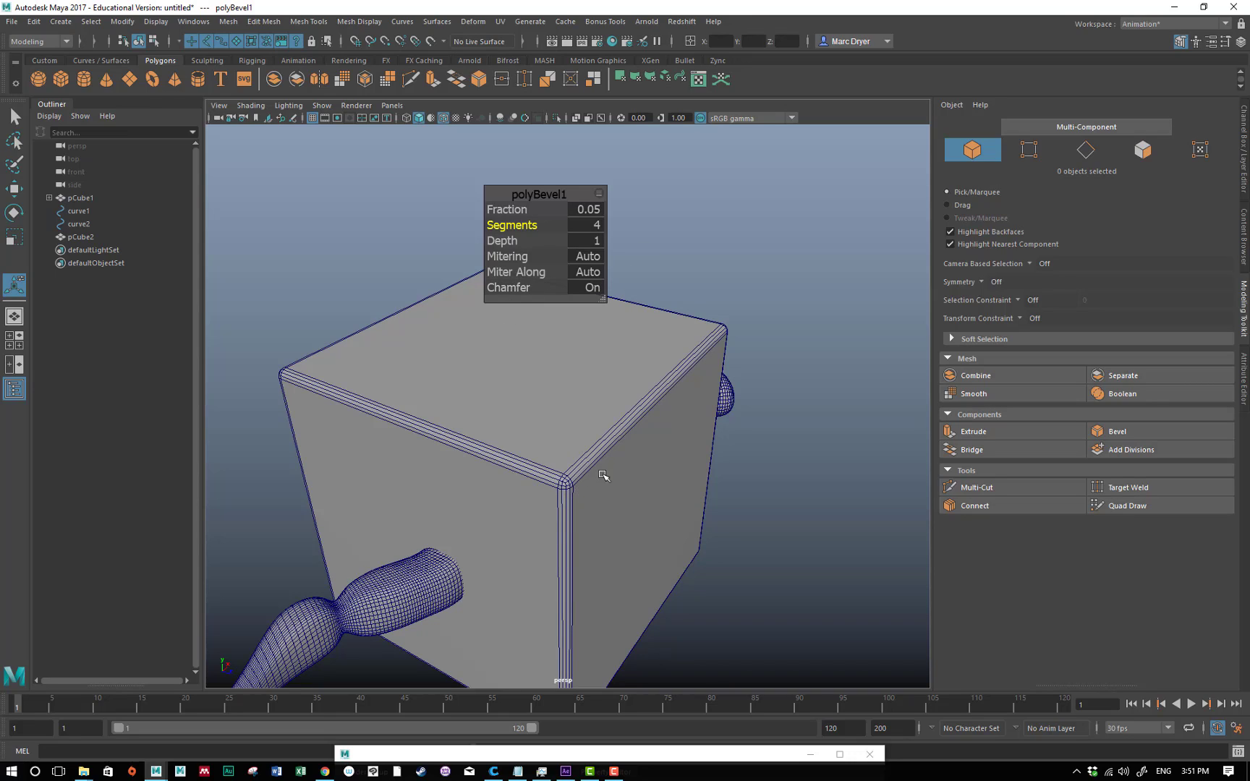
left_click(678, 276)
left_click_drag(672, 296, 586, 237, "alt")
left_click(443, 119)
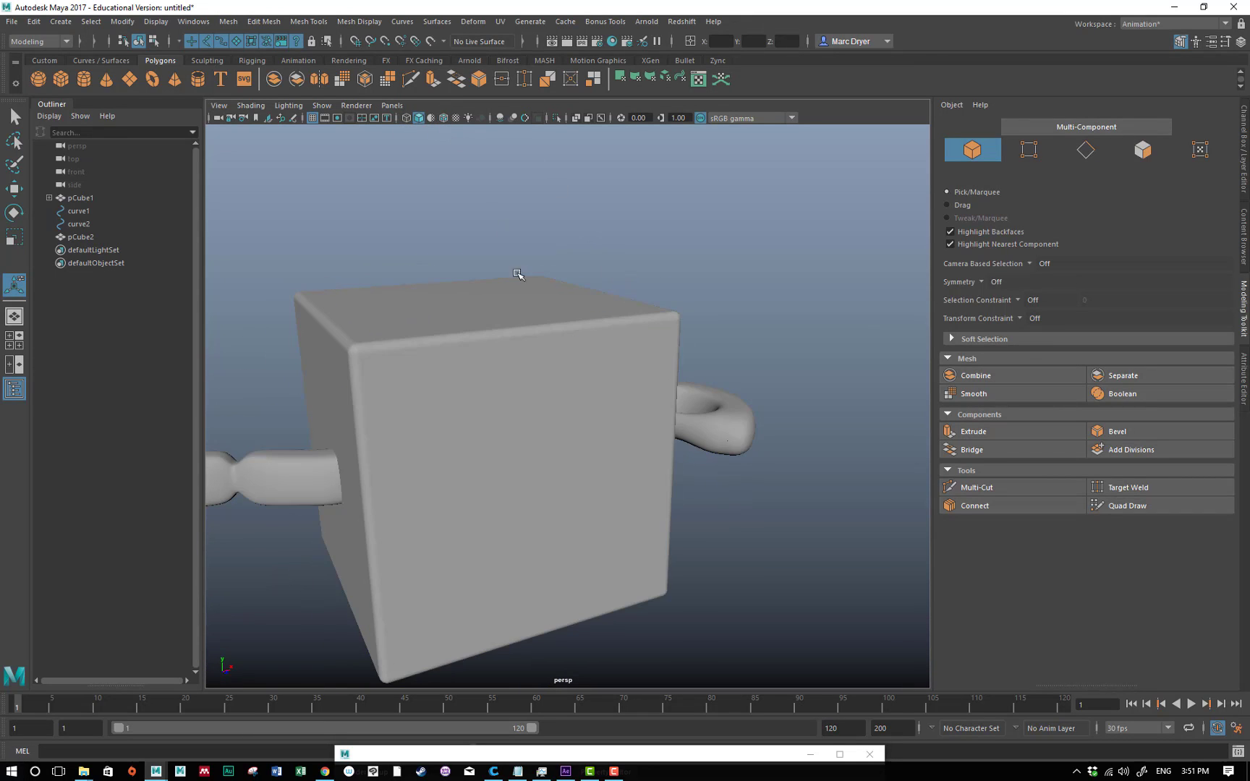
Step: Examine the cube's rounded edges and corners from several angles and distances, selecting the cube to inspect the bevel's segments
mouse_move(470, 332)
left_mouse_down("alt")
mouse_move(688, 335)
mouse_move(497, 334)
left_mouse_up("alt")
left_click_drag(613, 379, 653, 376, "alt")
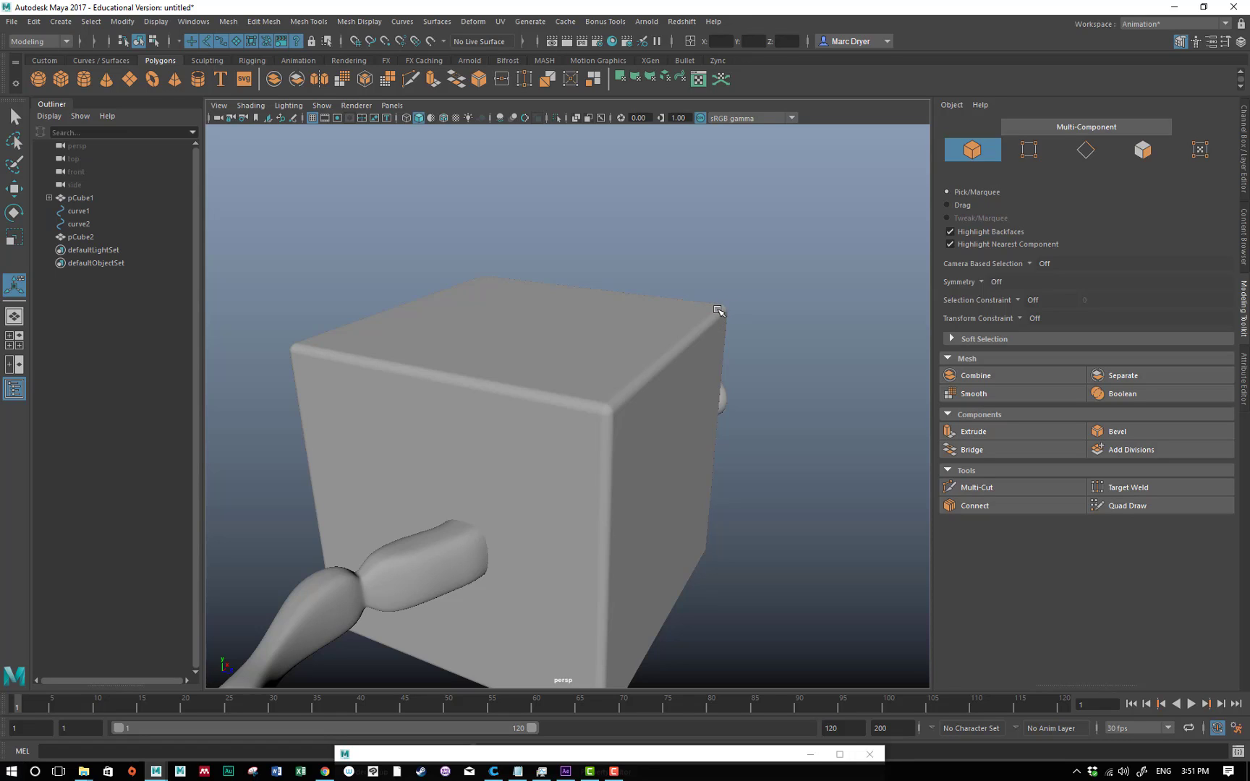
right_click_drag(793, 327, 665, 304, "alt")
left_click_drag(665, 304, 628, 302, "alt")
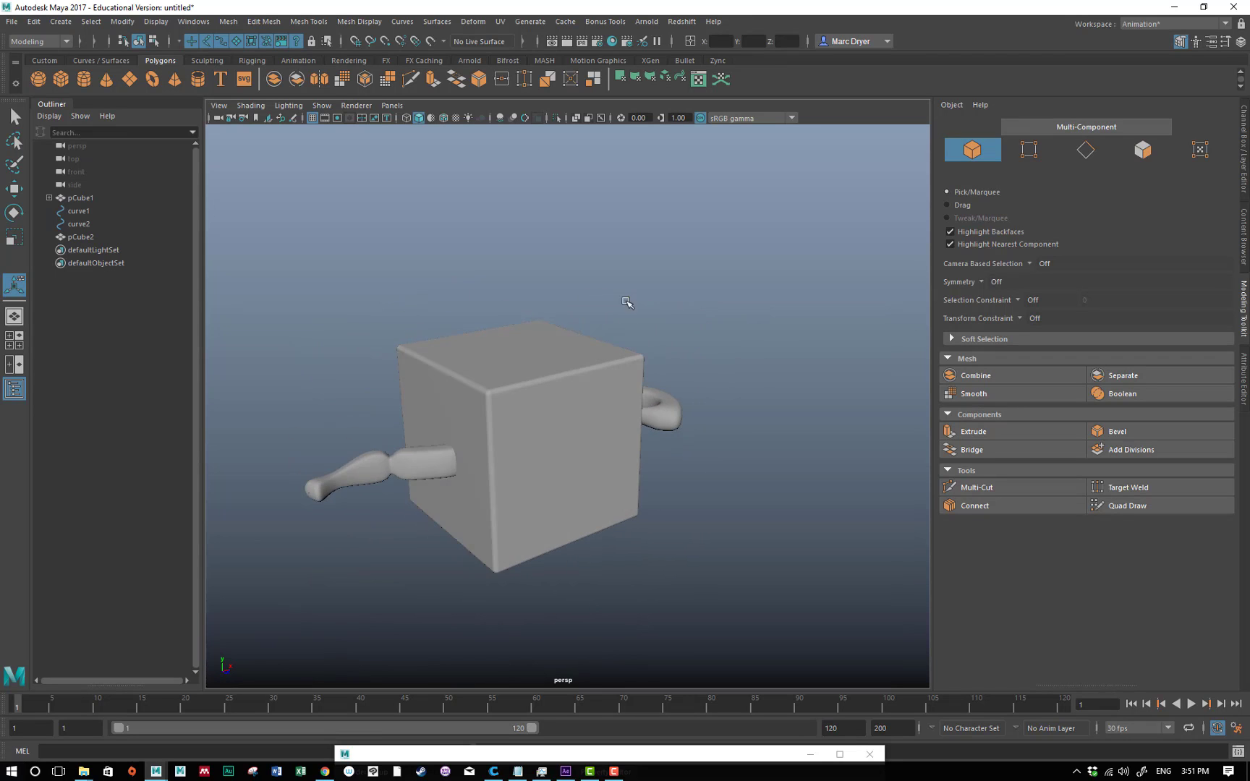
right_click_drag(433, 336, 759, 334, "alt")
middle_click_drag(474, 343, 642, 350, "alt")
left_click(612, 369)
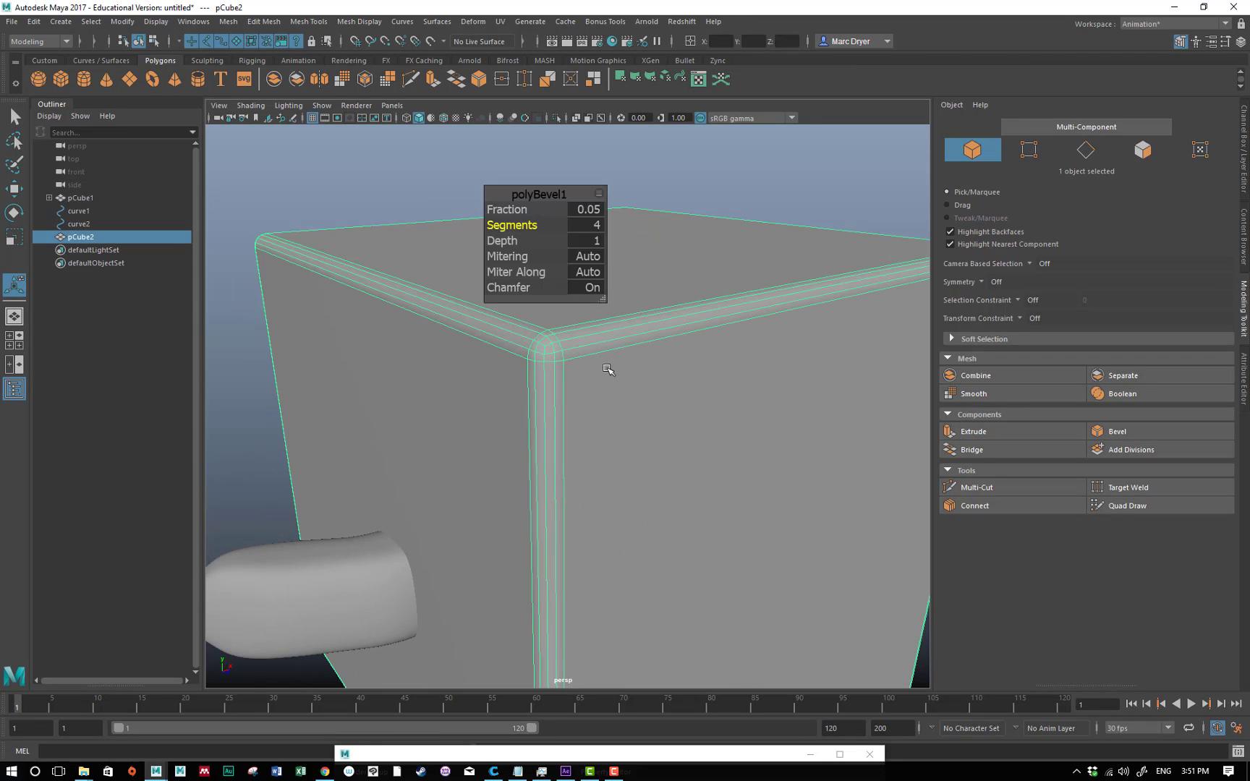
left_click_drag(576, 376, 589, 387, "alt")
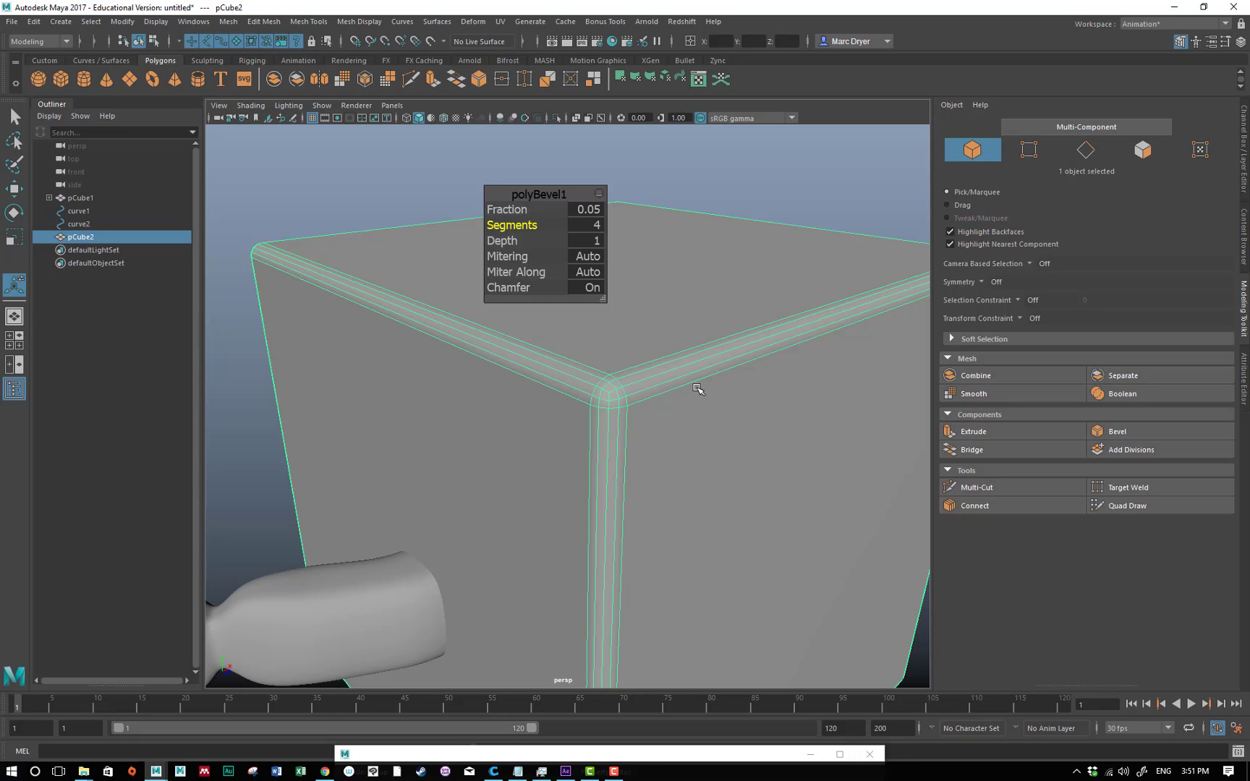
Step: Undo the whole-cube bevel and its fraction and segment changes, back to the plain cube
key("ctrl+z")
key("ctrl+z")
key("ctrl+z")
key("ctrl+z")
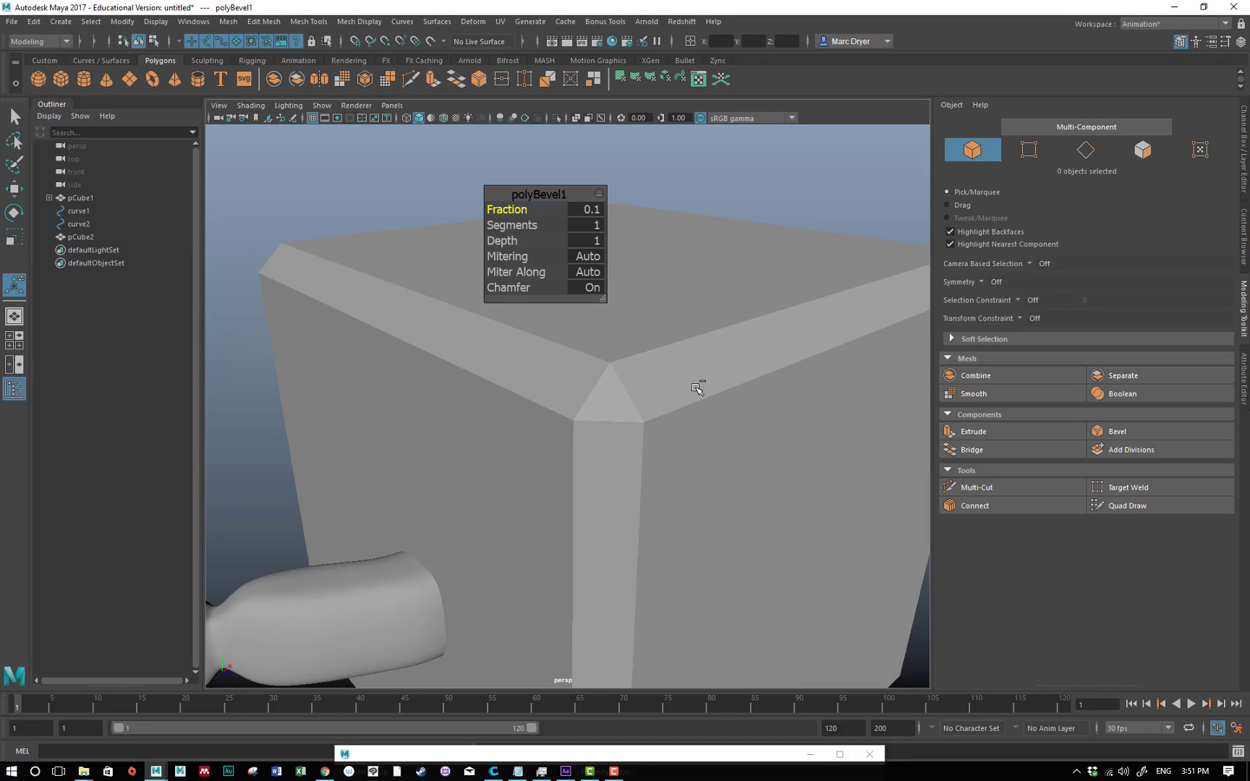
key("ctrl+z")
key("ctrl+z")
Step: Bevel only two adjacent top edges of the cube with a fraction of 0.1 and 3 segments
left_click_drag(770, 388, 687, 446, "alt")
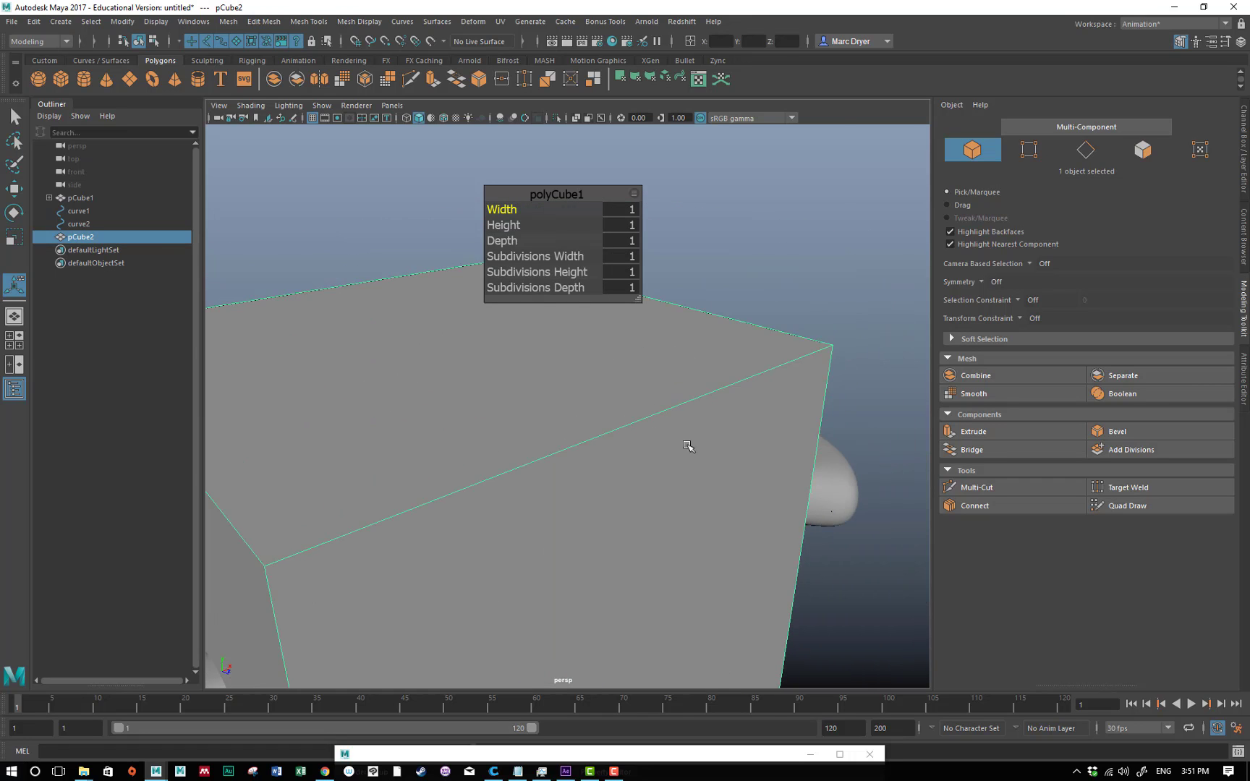
right_click_drag(687, 445, 440, 429, "alt")
left_click_drag(440, 430, 555, 421, "alt")
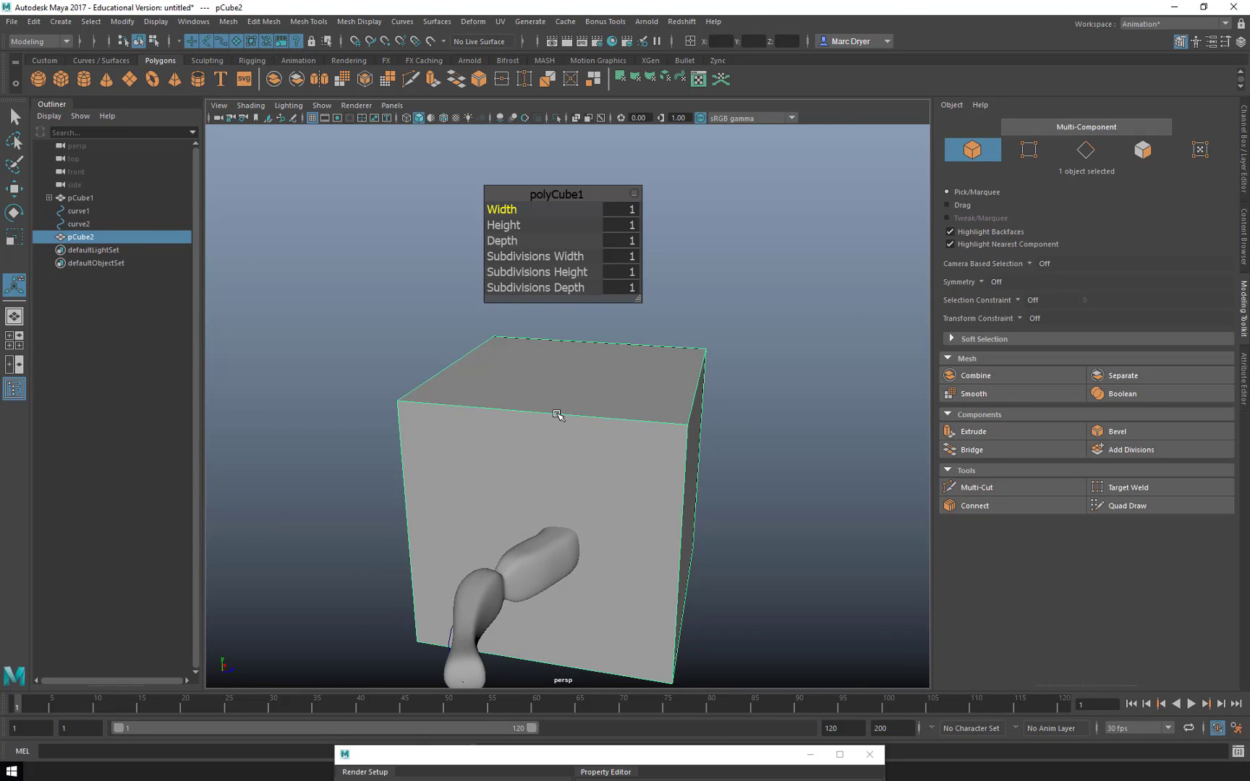
right_click_drag(556, 415, 551, 360)
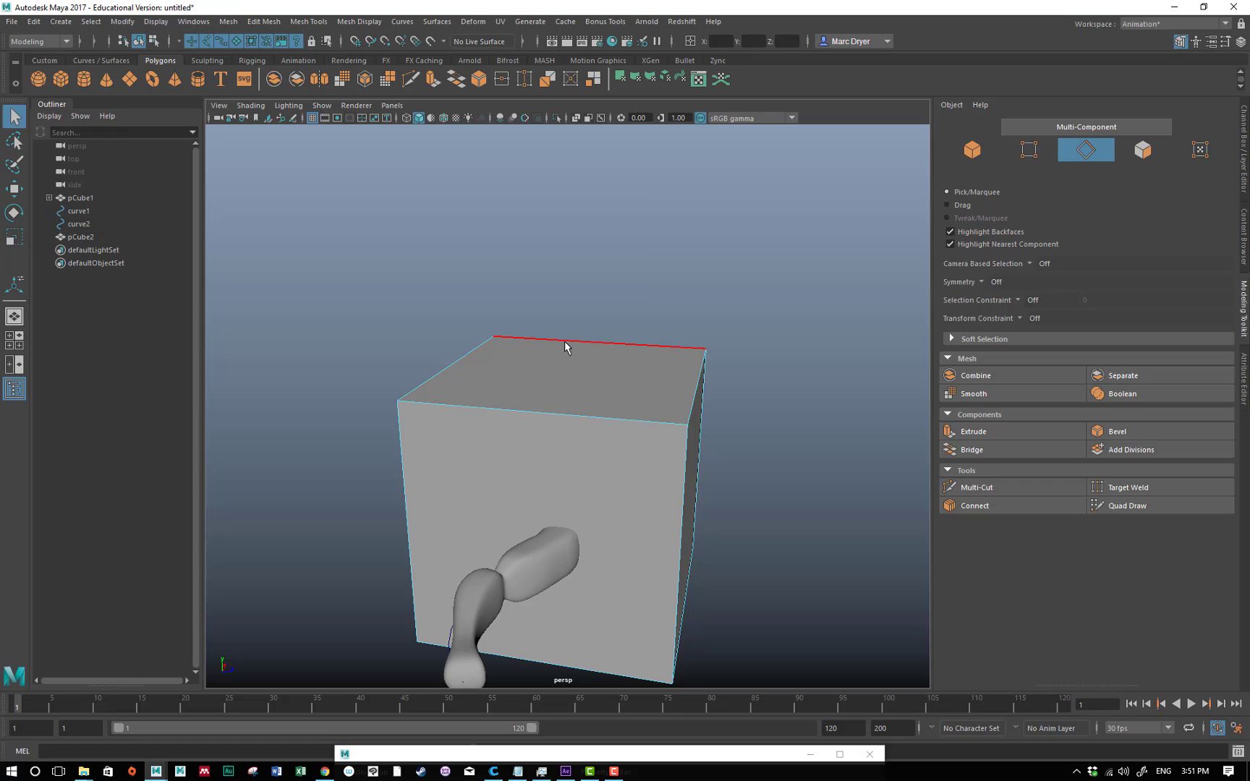
left_click(565, 347)
left_click_drag(624, 382, 586, 383, "alt")
left_click(638, 402, "shift")
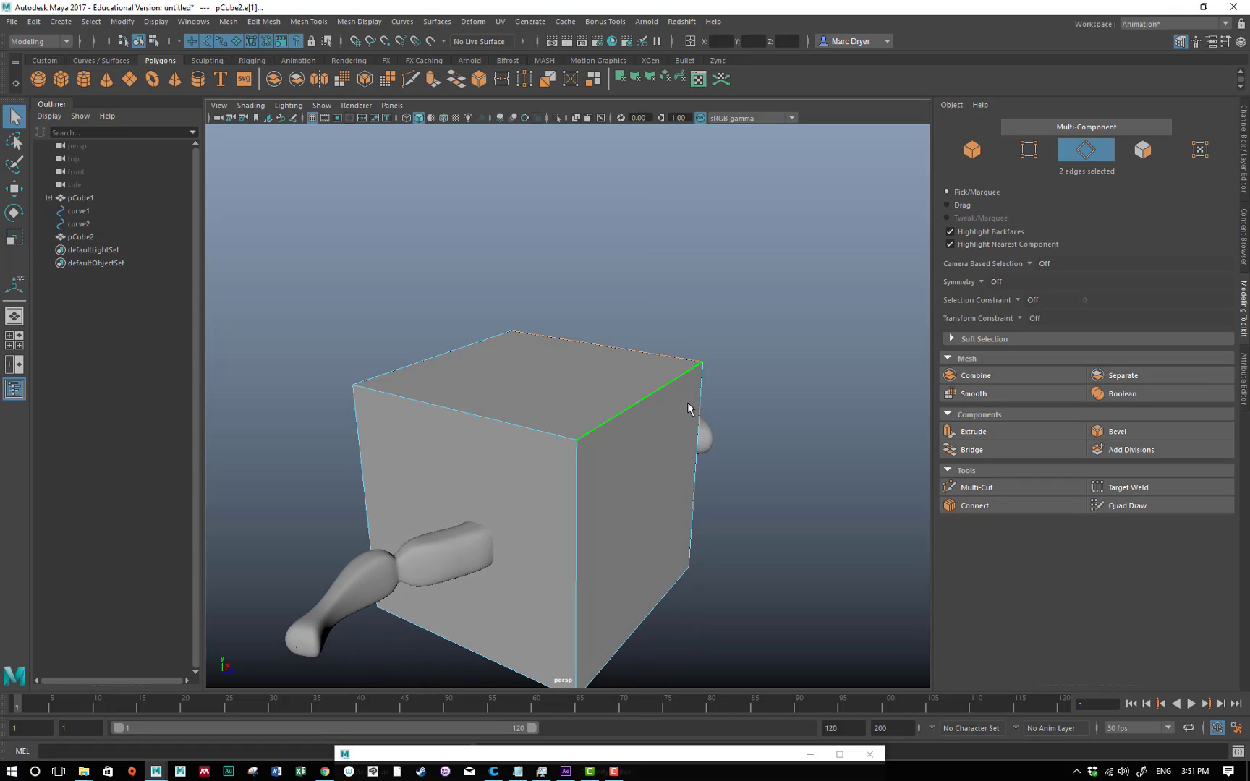
left_click_drag(687, 408, 832, 415, "alt")
left_click(1133, 431)
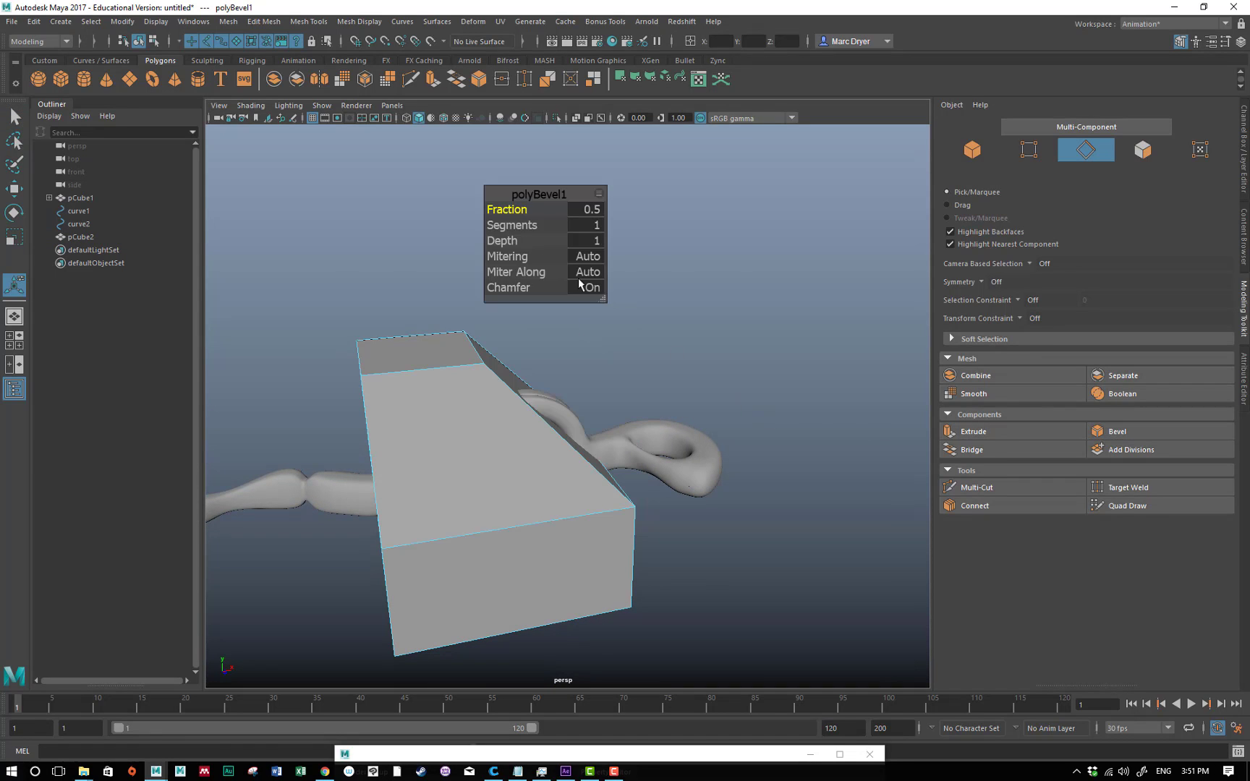
left_click_drag(509, 210, 514, 226)
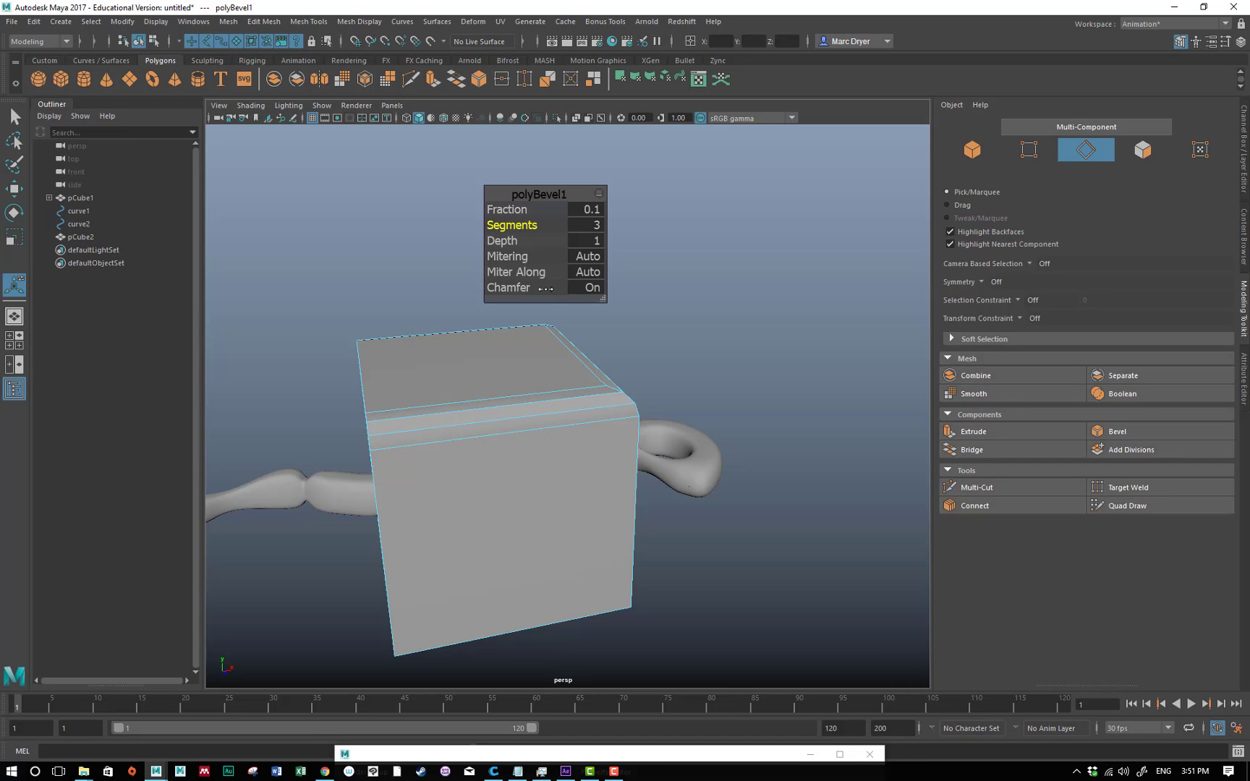
Step: Set the two-edge bevel's segments to 5, return the cube to object mode and check the rounded edges
left_click_drag(543, 338, 464, 348, "alt")
left_click_drag(529, 227, 641, 392)
right_click(640, 393)
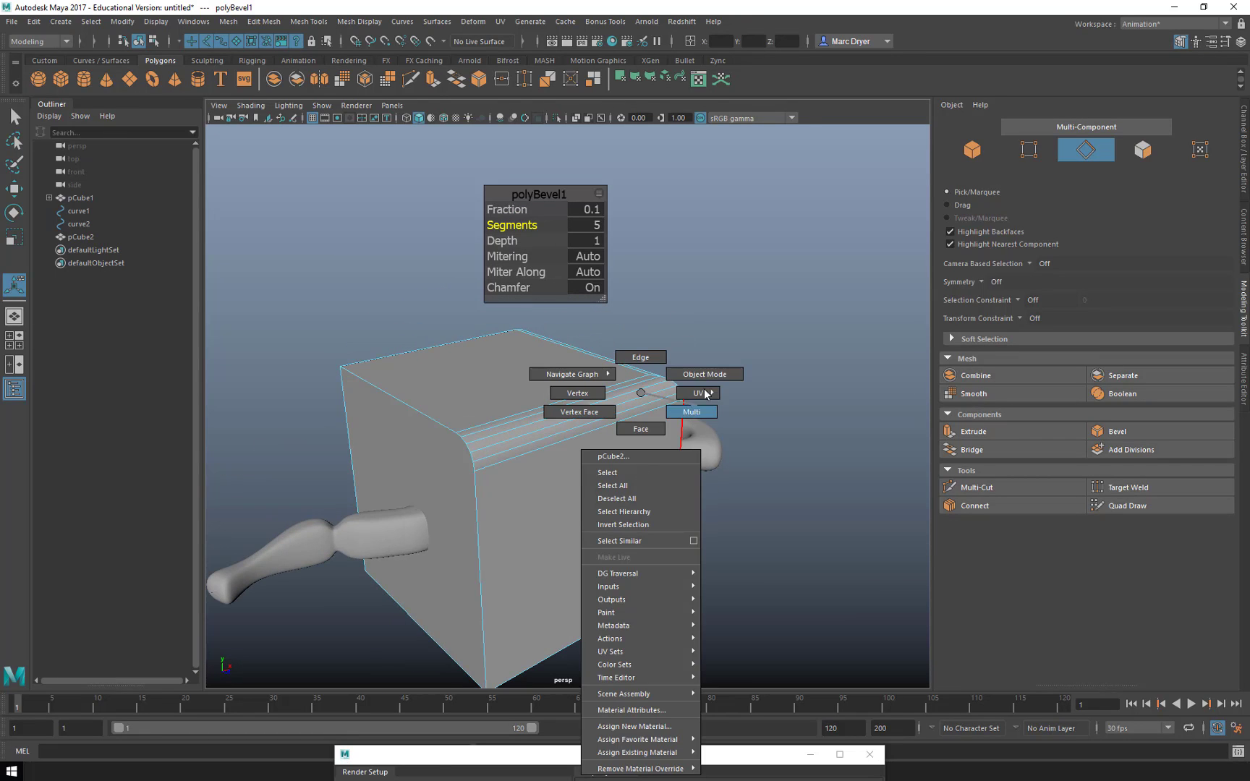
right_click_drag(705, 394, 708, 372)
left_click(717, 376)
left_click_drag(728, 387, 656, 360, "alt")
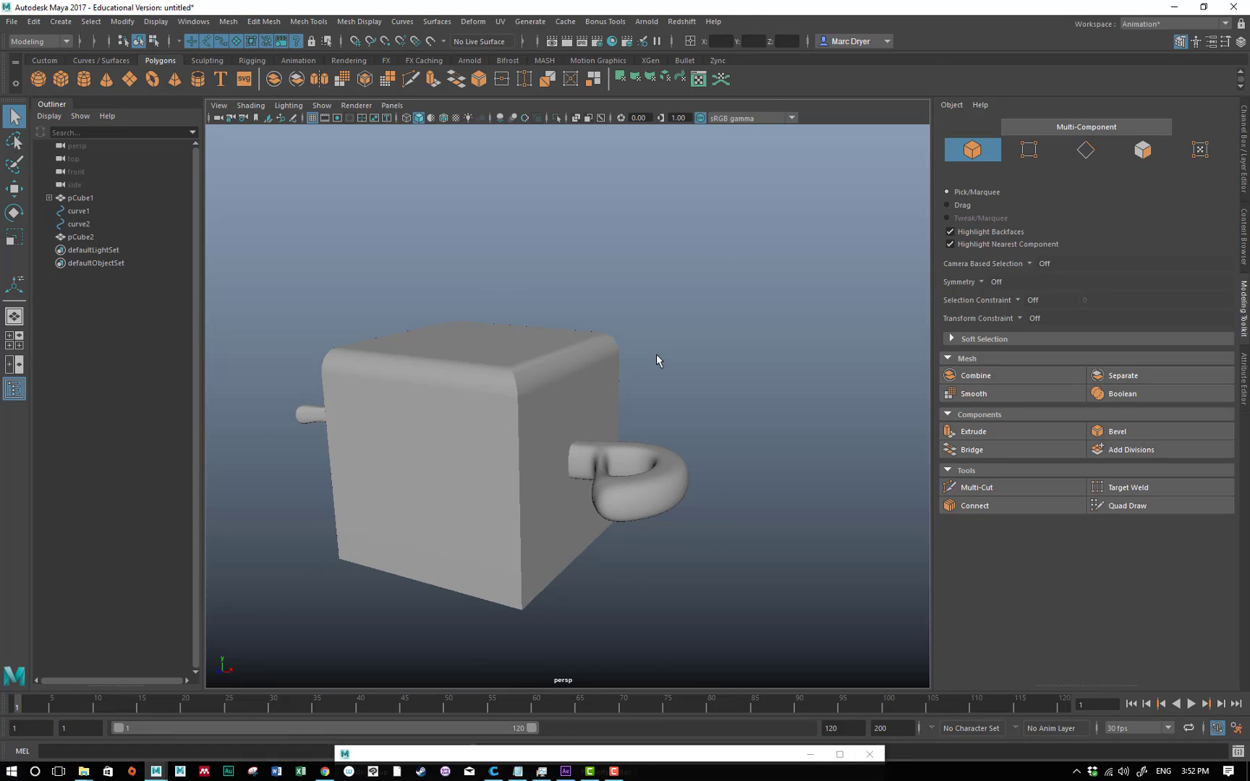
left_click_drag(656, 358, 532, 367, "alt")
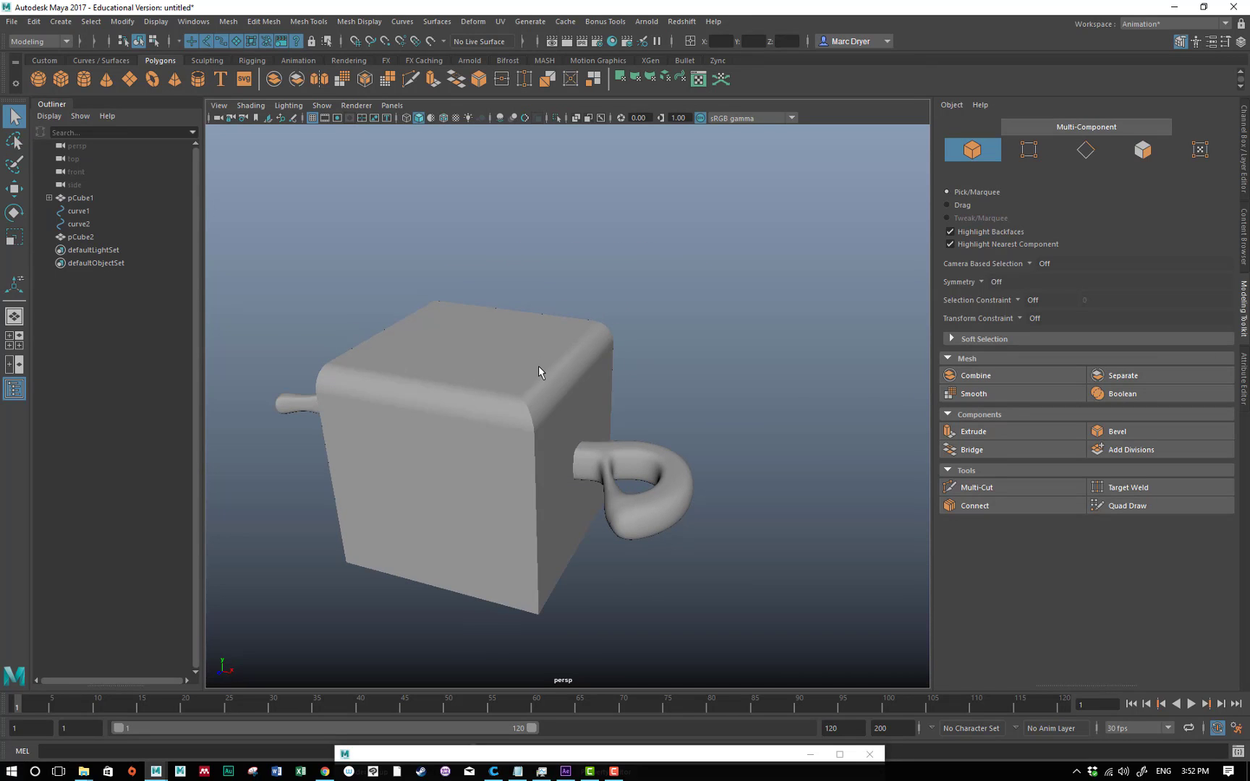
left_click_drag(463, 357, 507, 342, "alt")
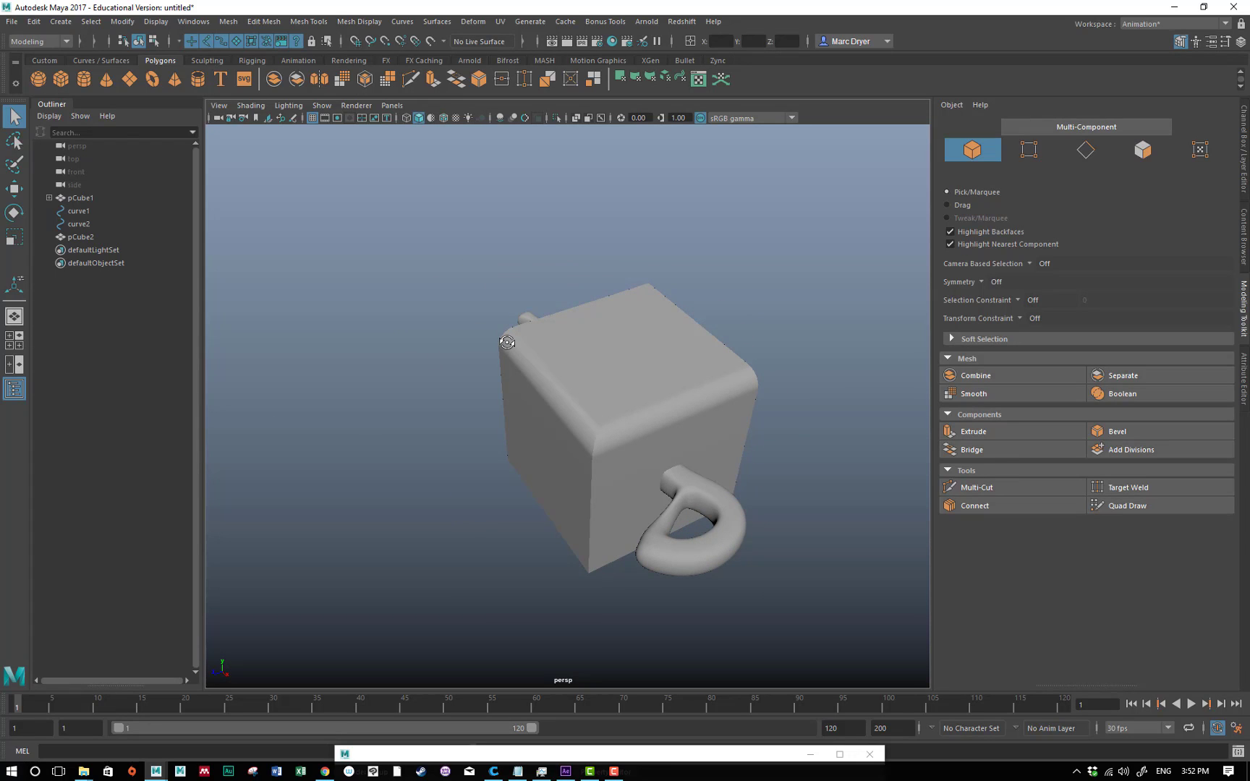